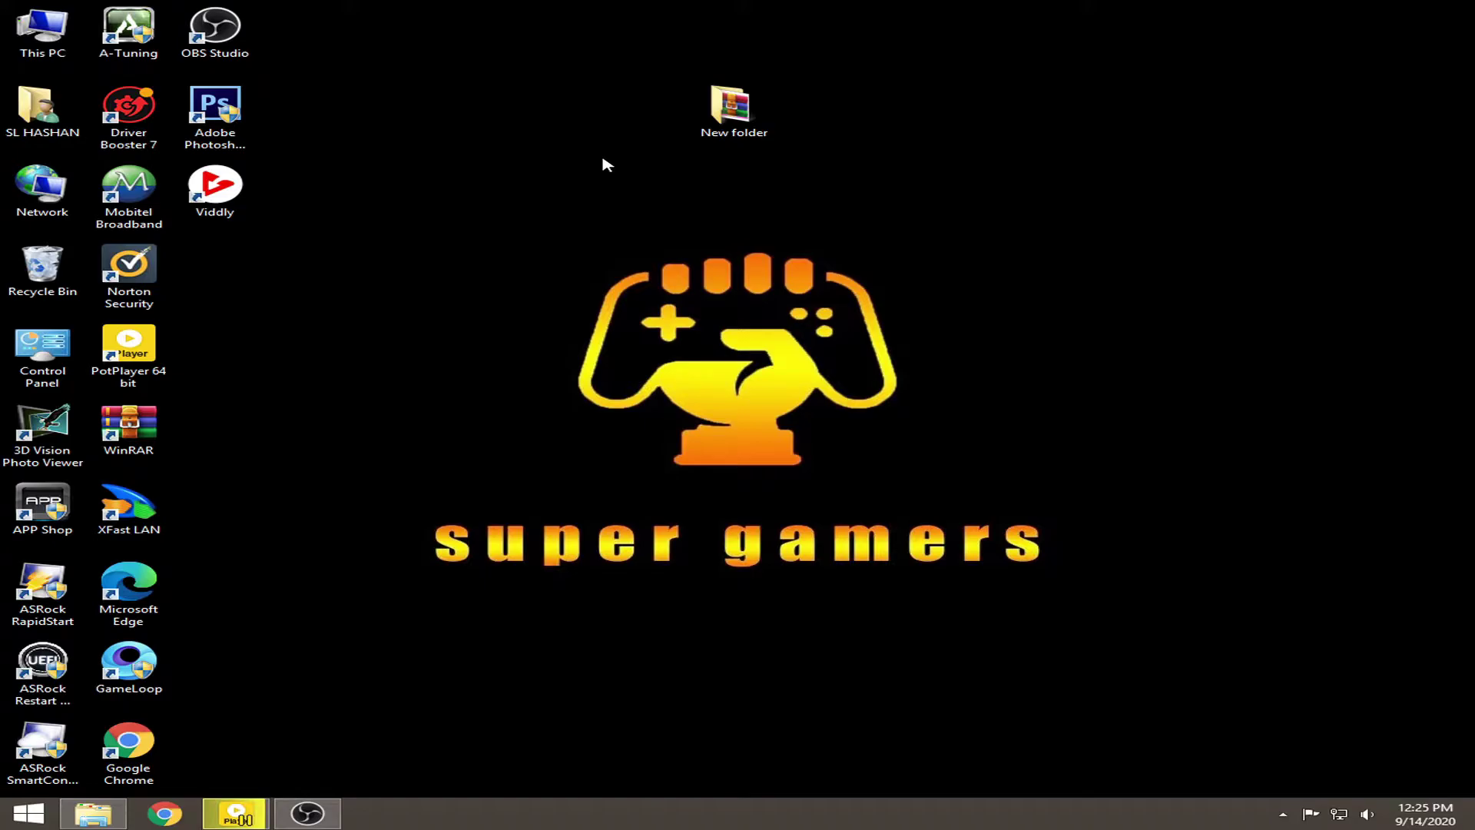
double_click(729, 121)
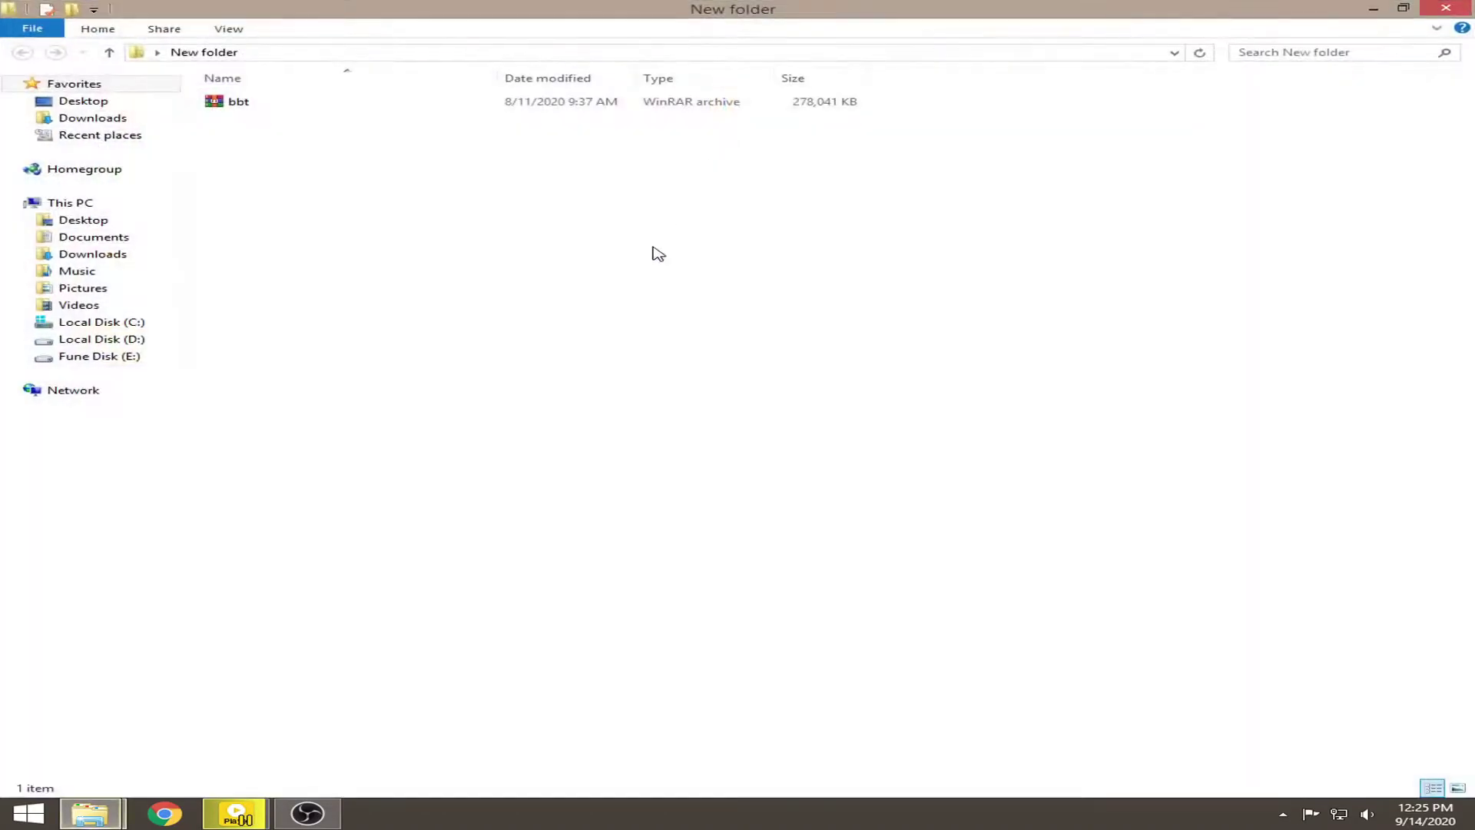
click(245, 107)
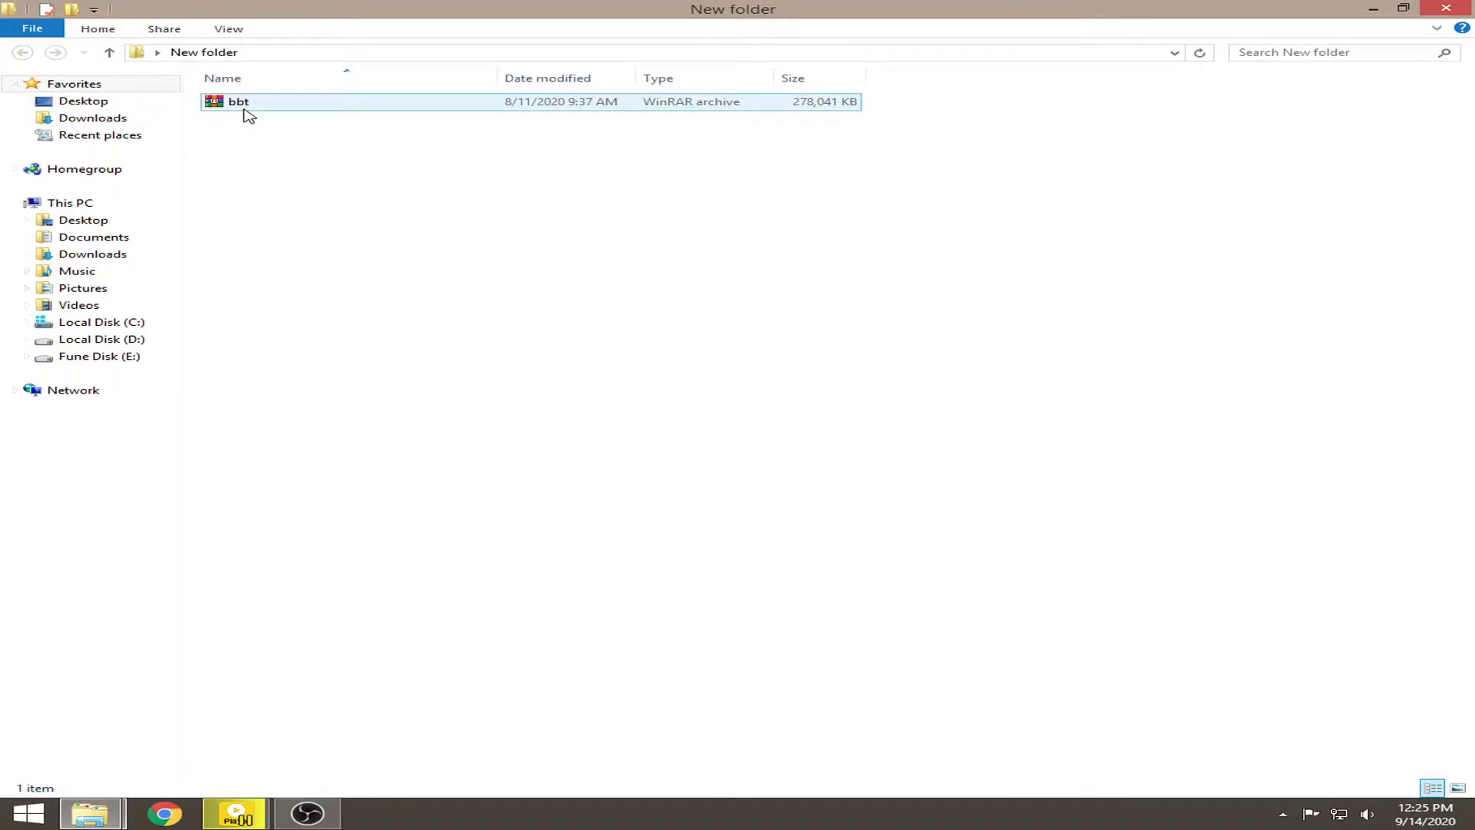
click(257, 139)
click(1438, 9)
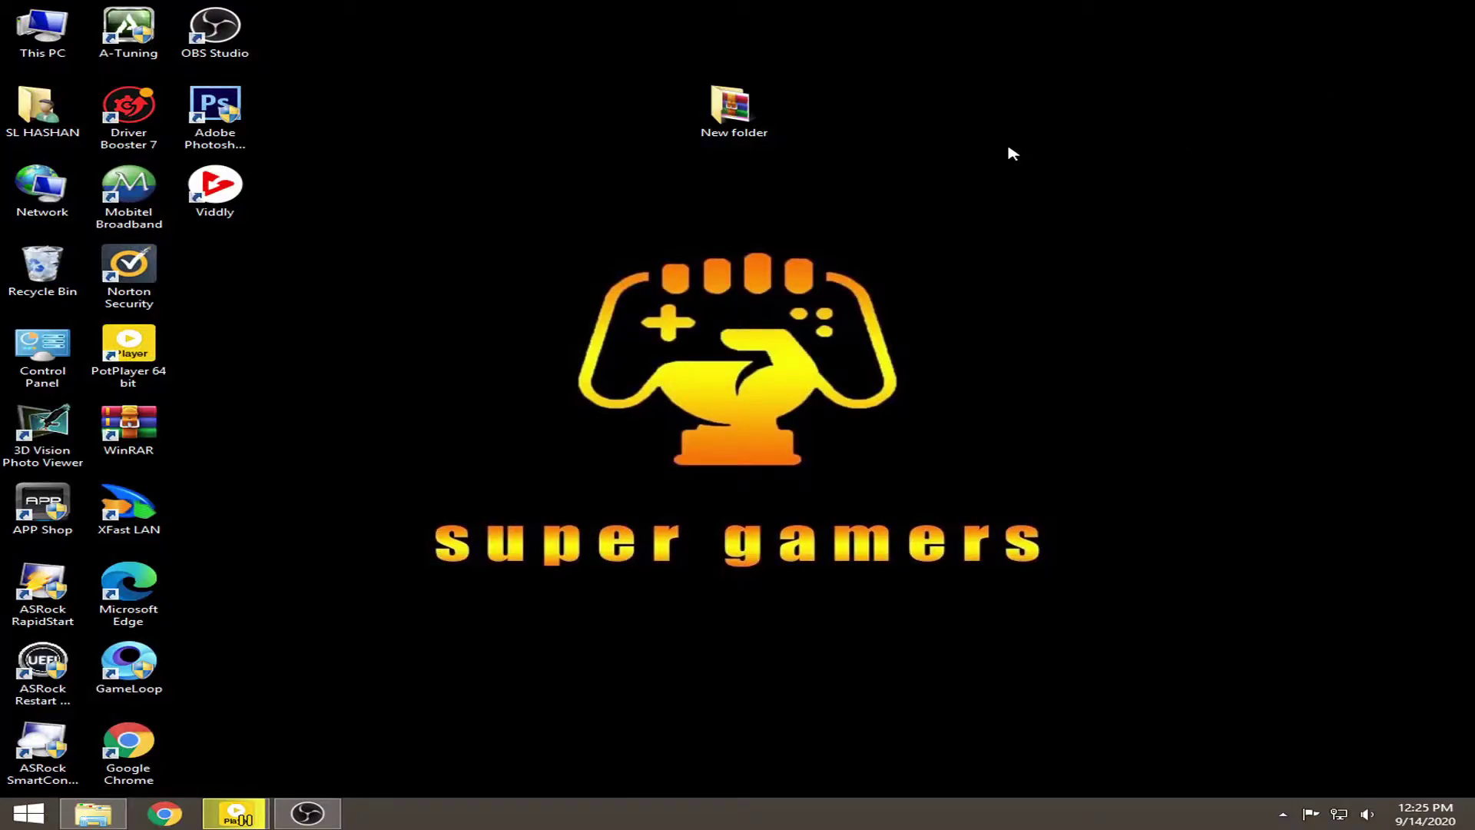
Open New folder on the desktop and select the bbt archive.
double_click(714, 110)
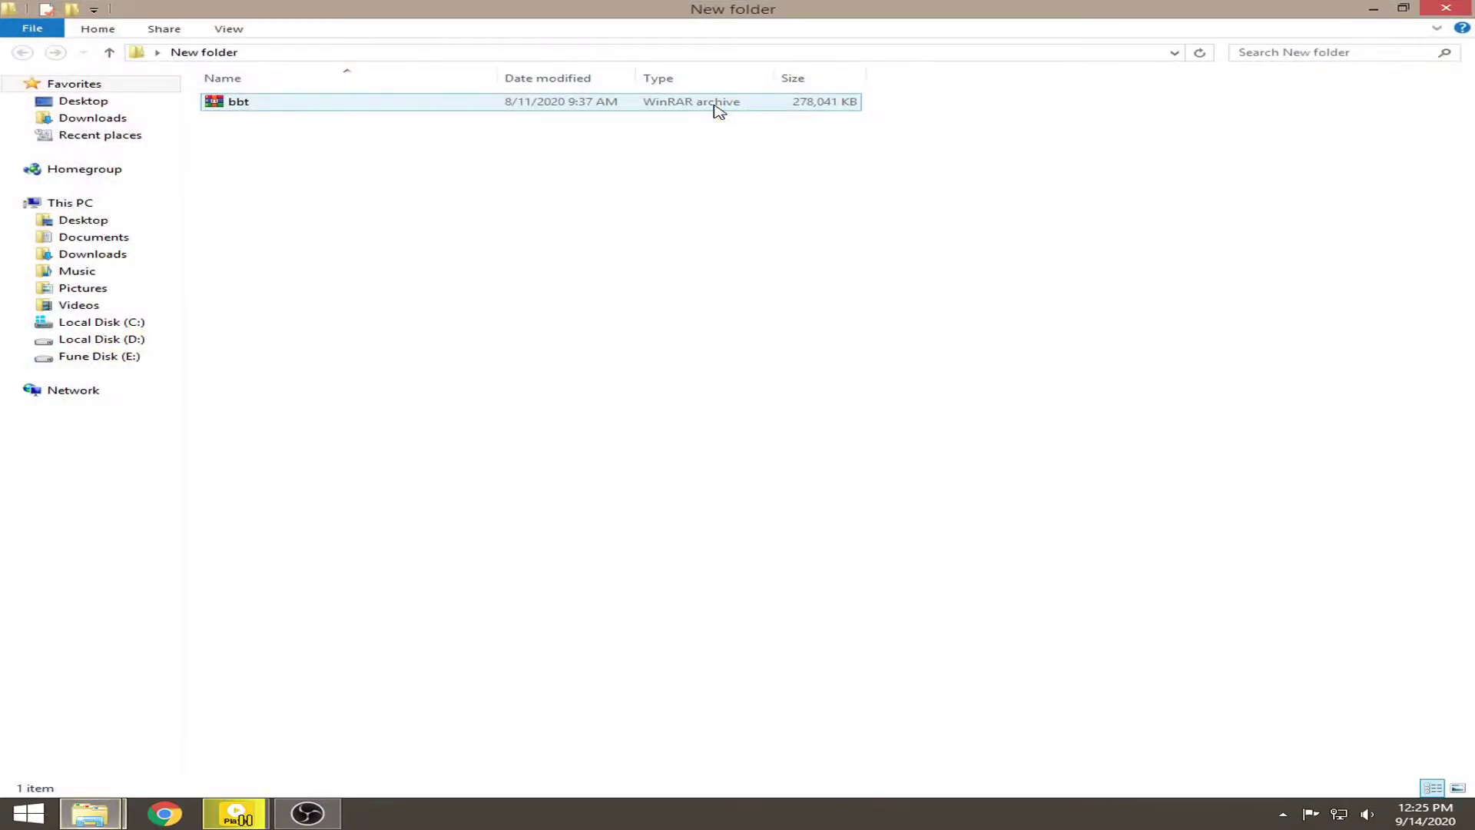
click(259, 112)
click(273, 108)
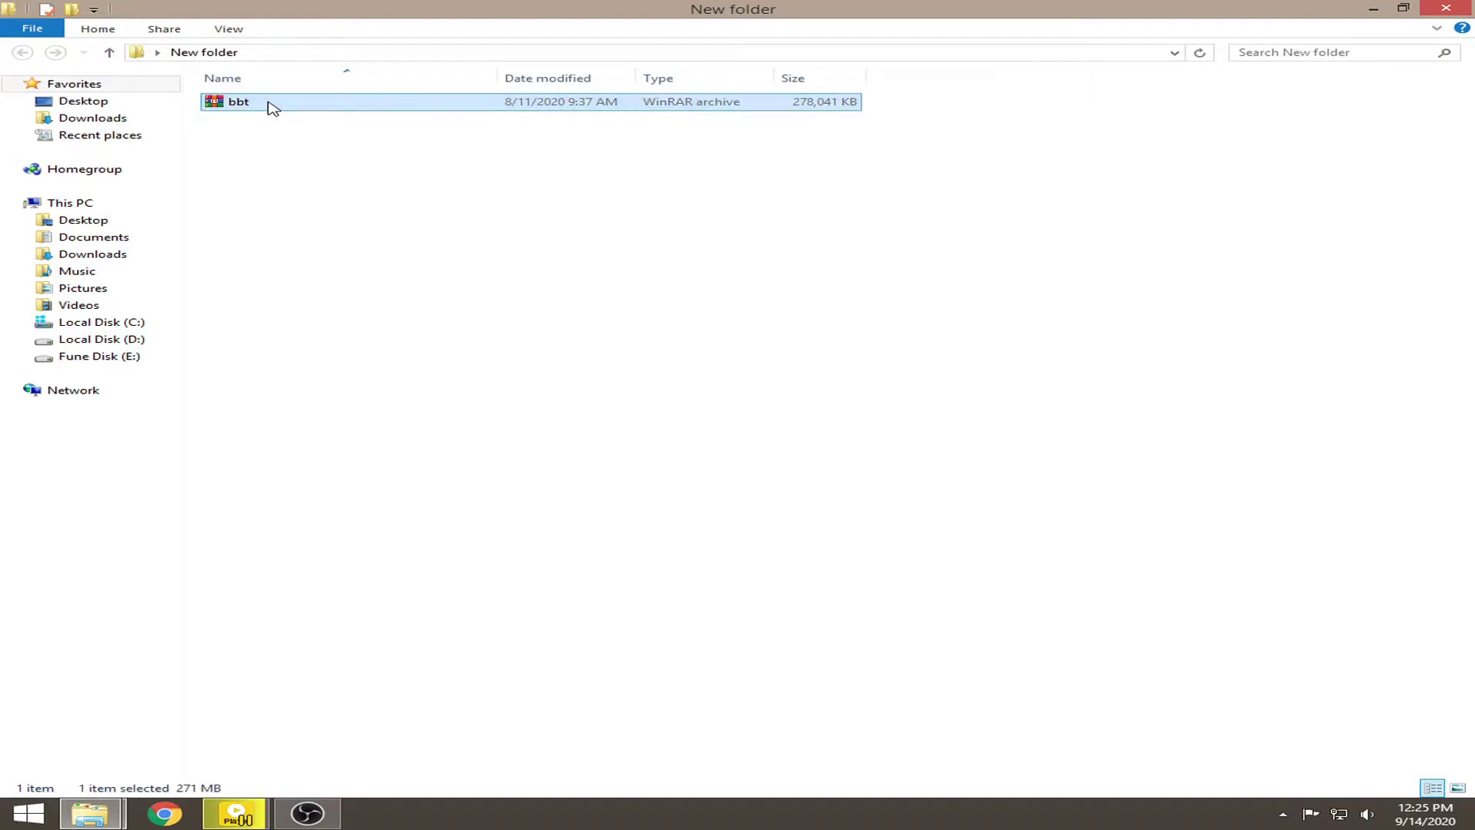
right_click(273, 108)
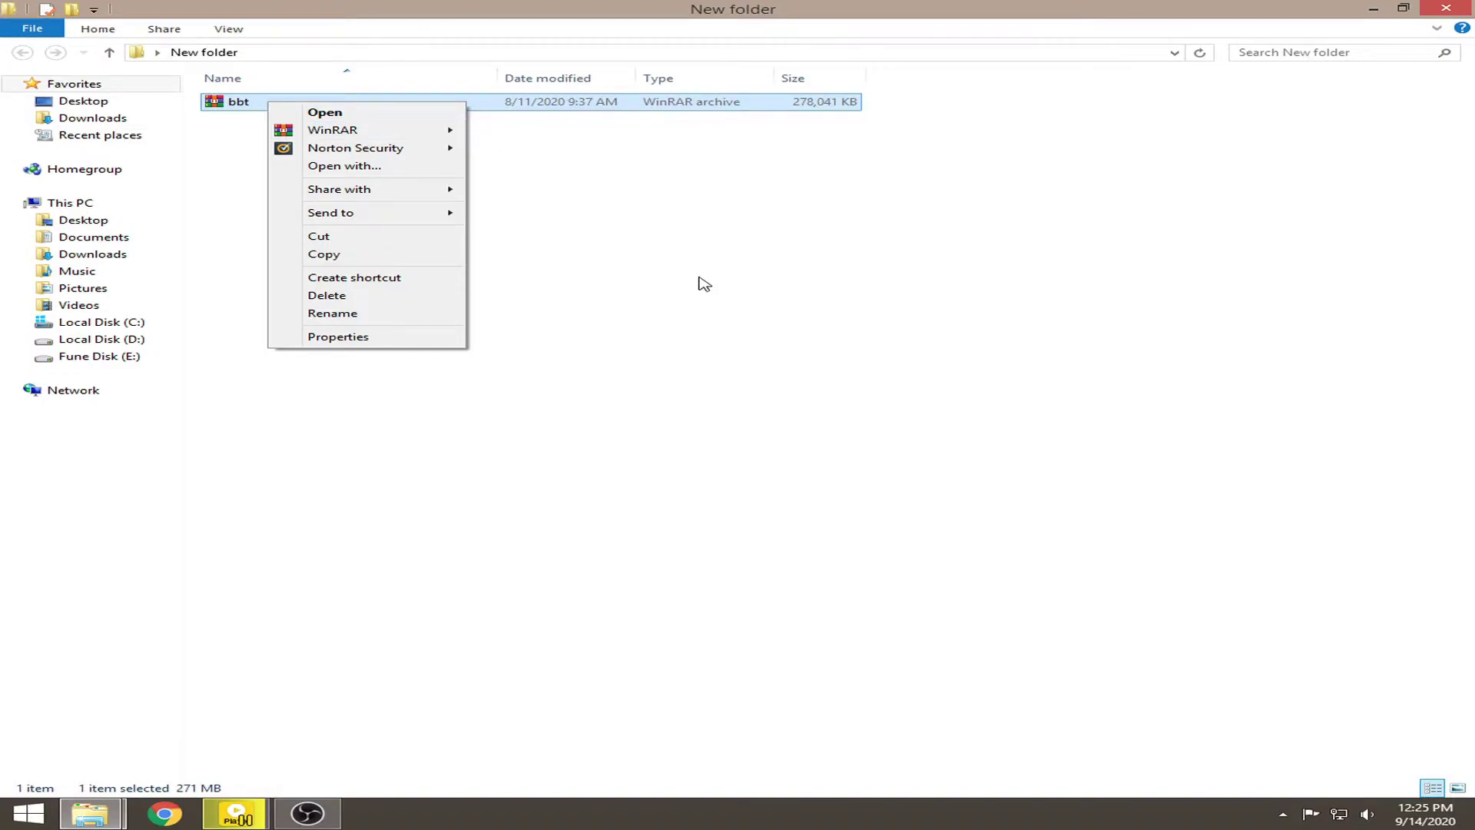
mouse_move(381, 134)
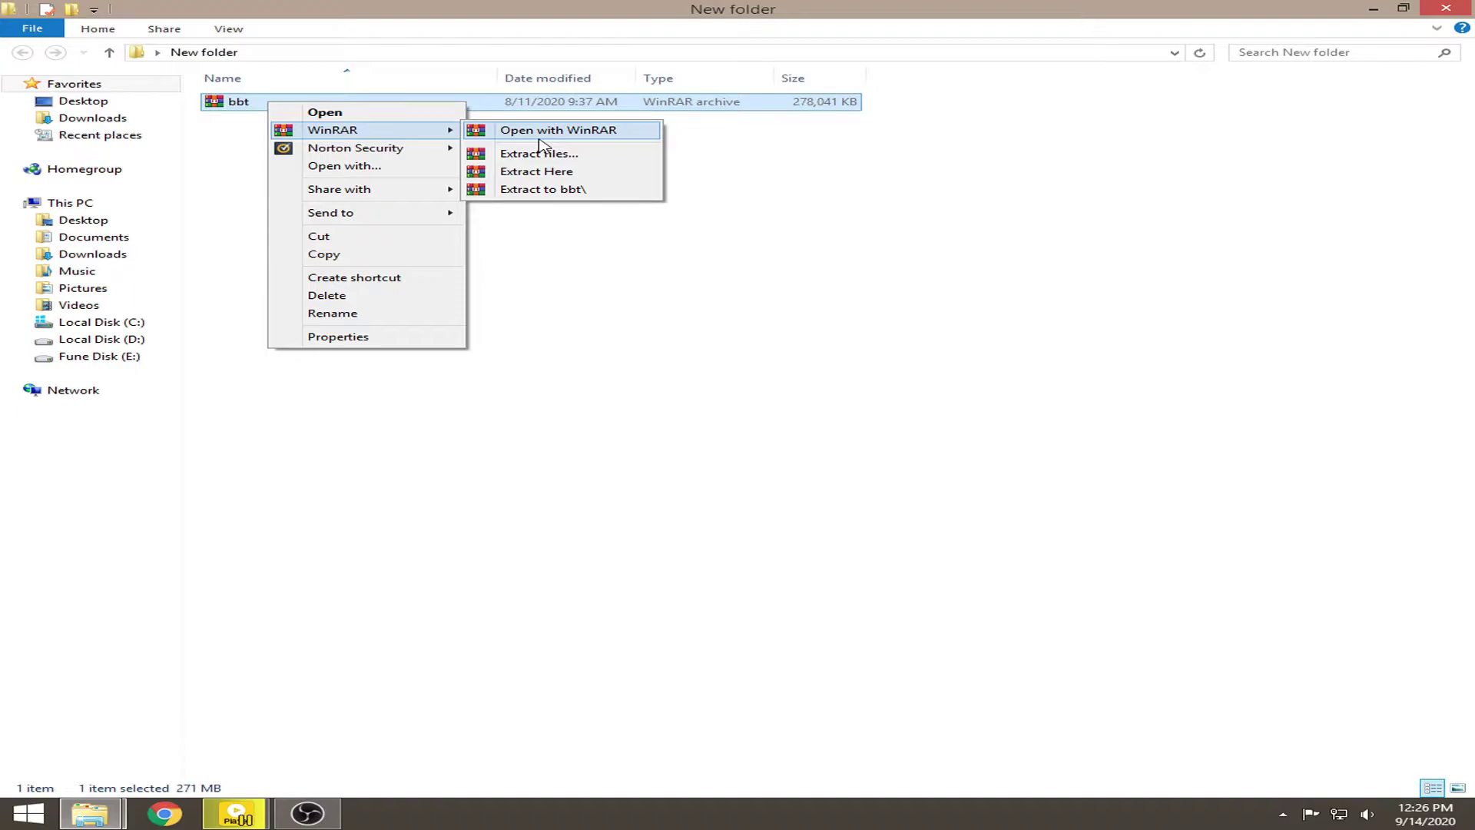
click(827, 241)
click(814, 242)
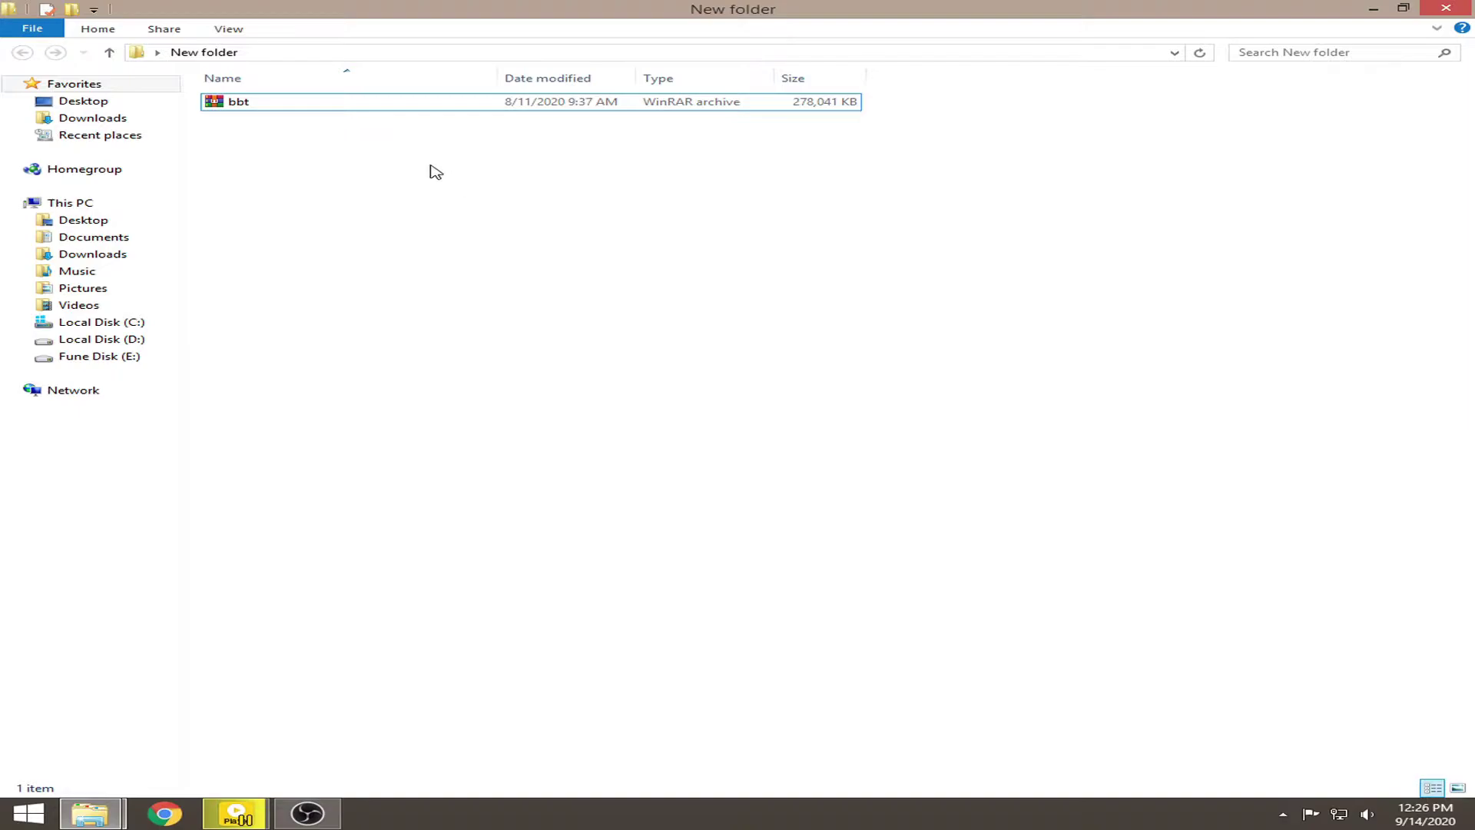
Extract the bbt archive with WinRAR into its own bbt subfolder.
click(287, 105)
right_click(286, 104)
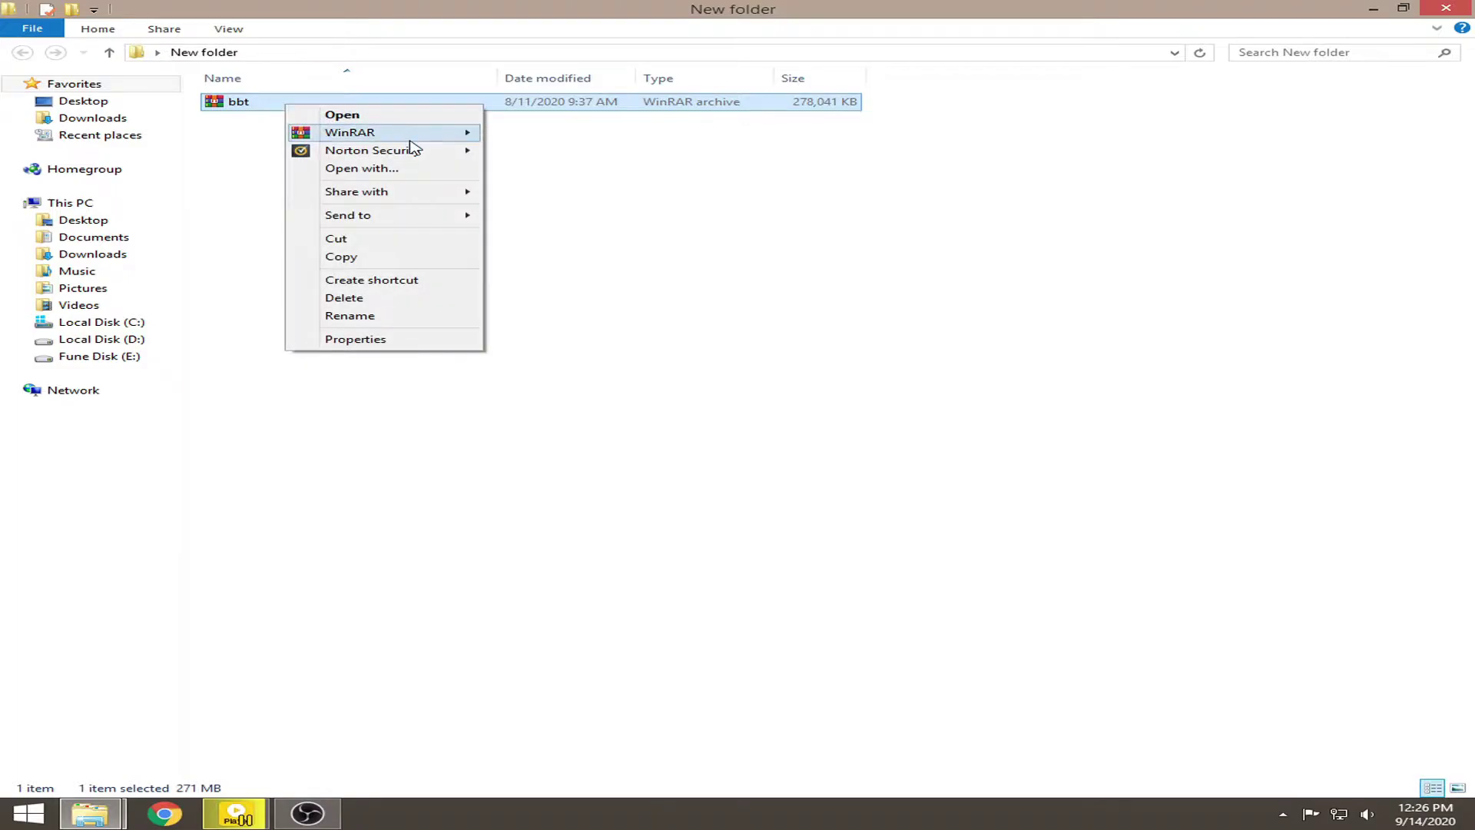
mouse_move(449, 138)
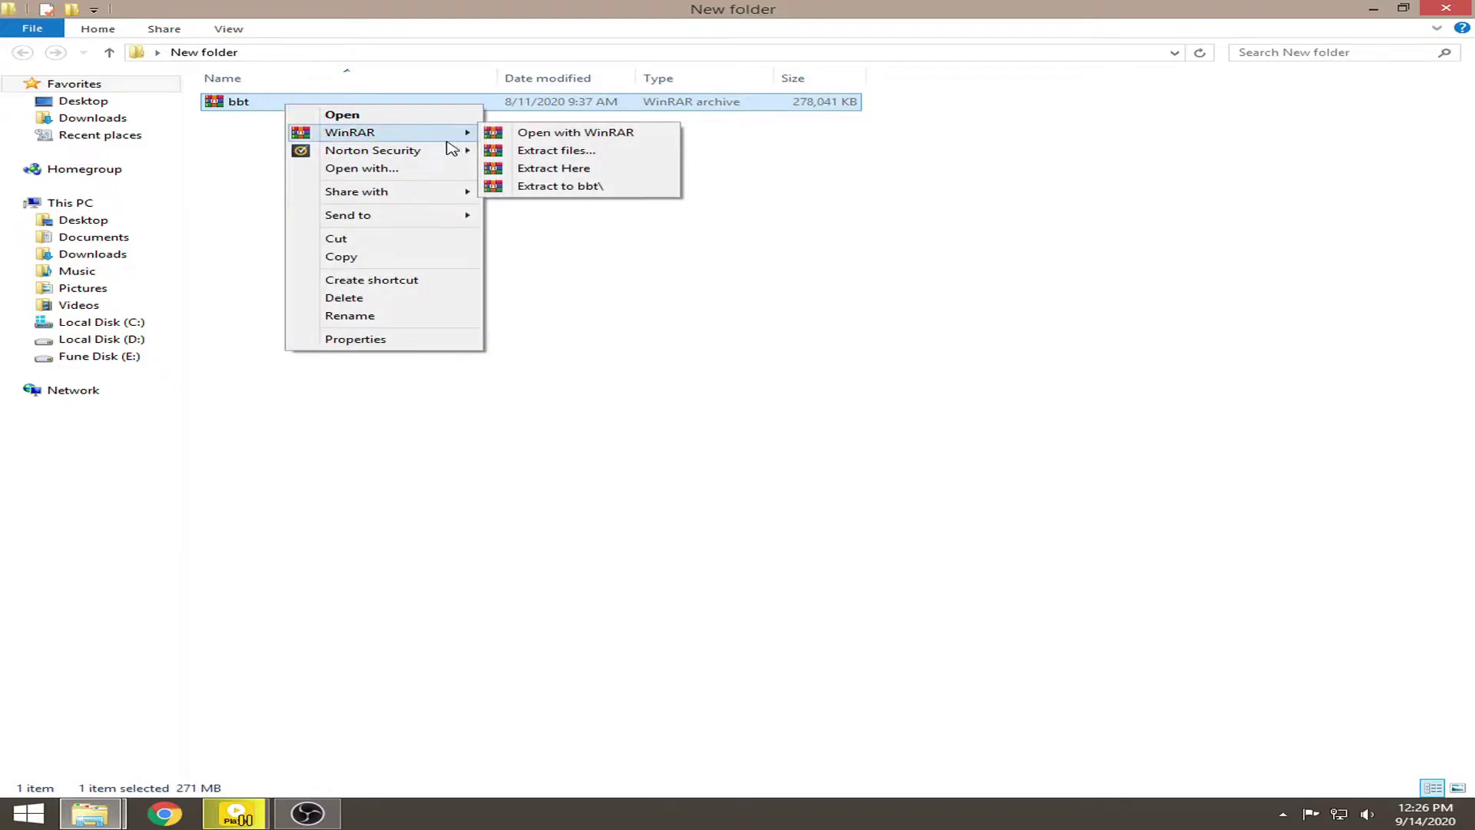
click(548, 187)
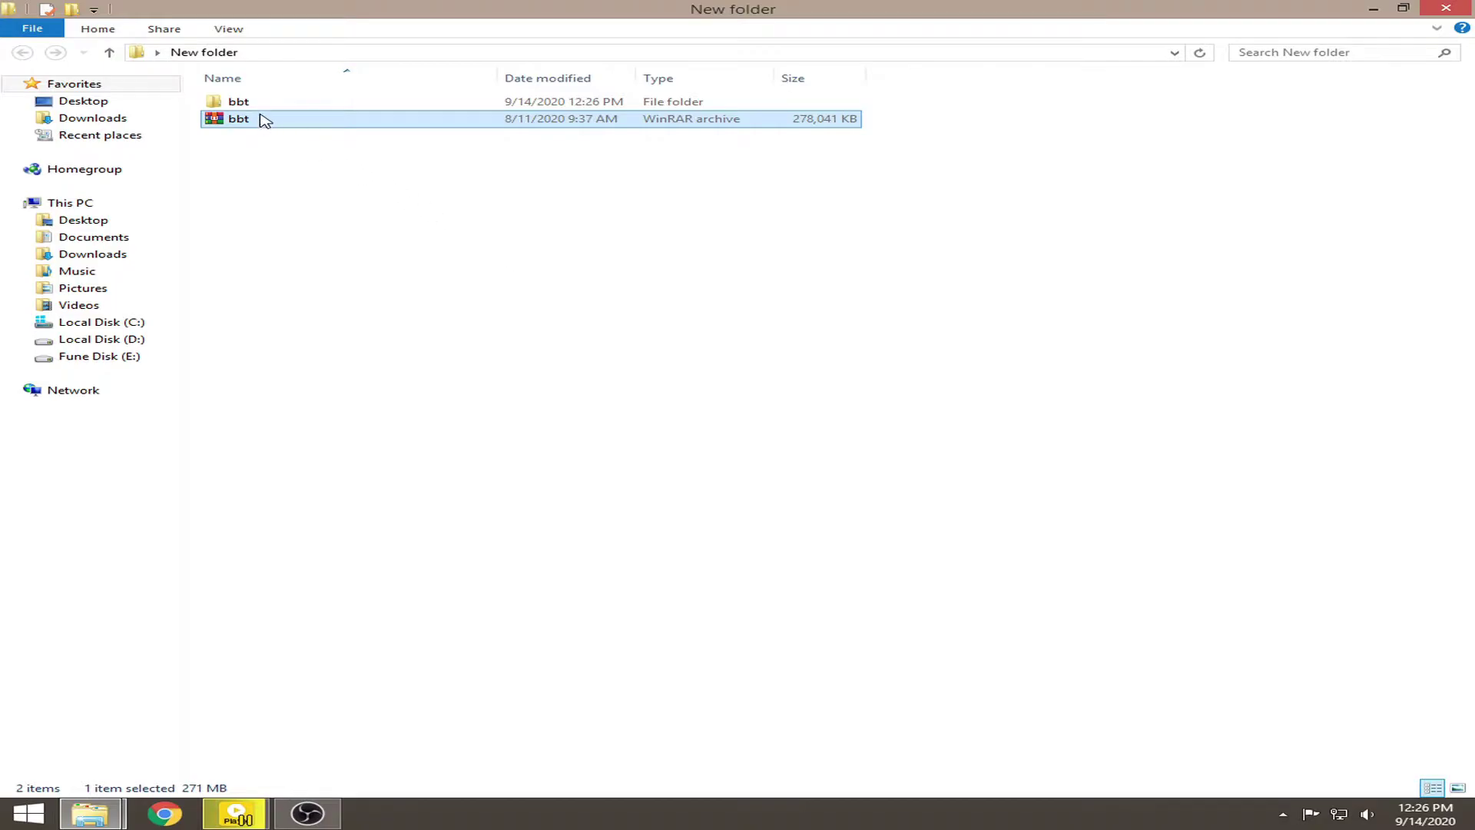
Go through the extracted bbt and BBT folders to Setup and run the filmora_64bit_full846 installer.
double_click(261, 107)
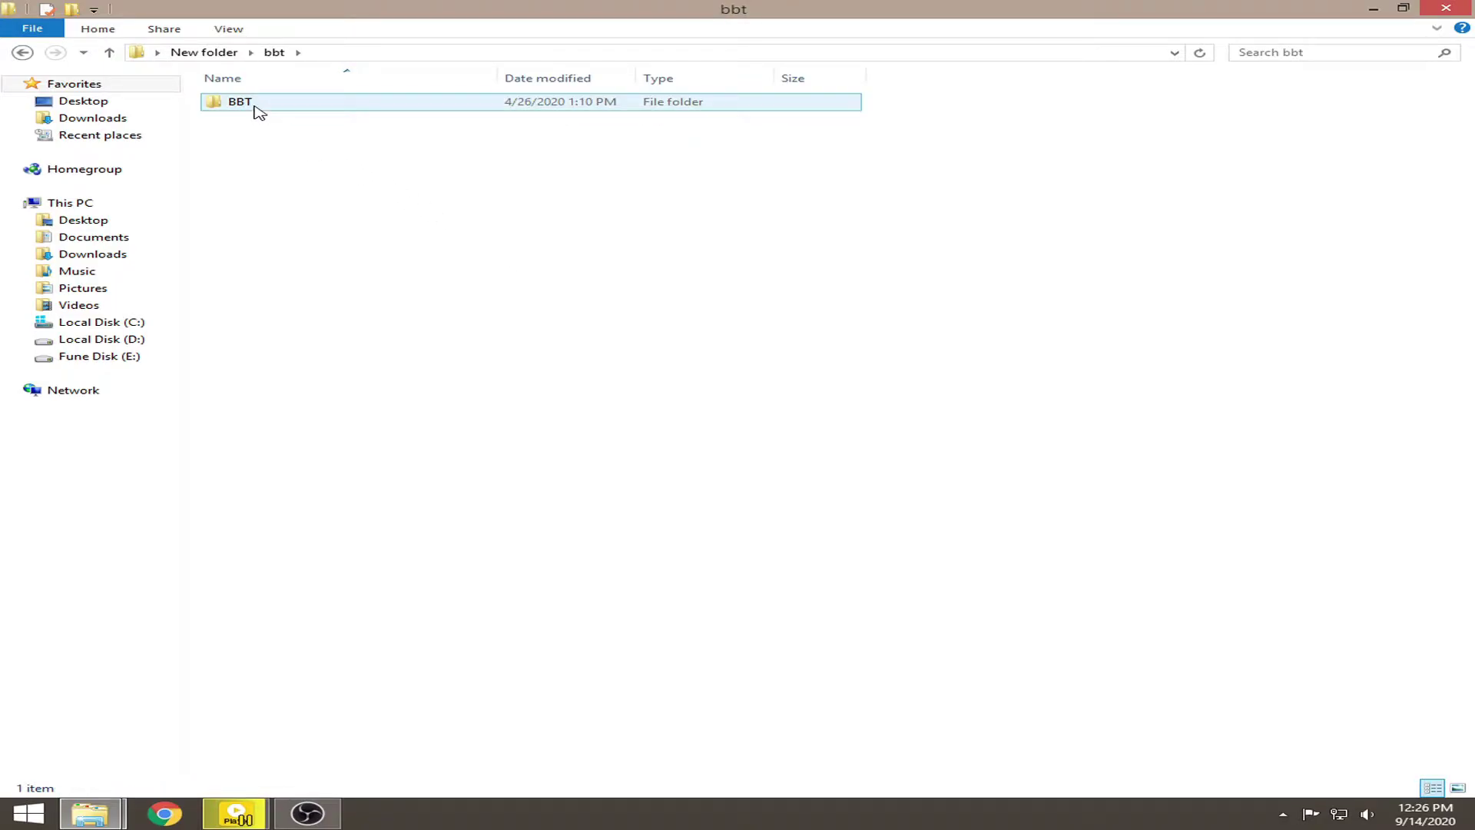
double_click(244, 103)
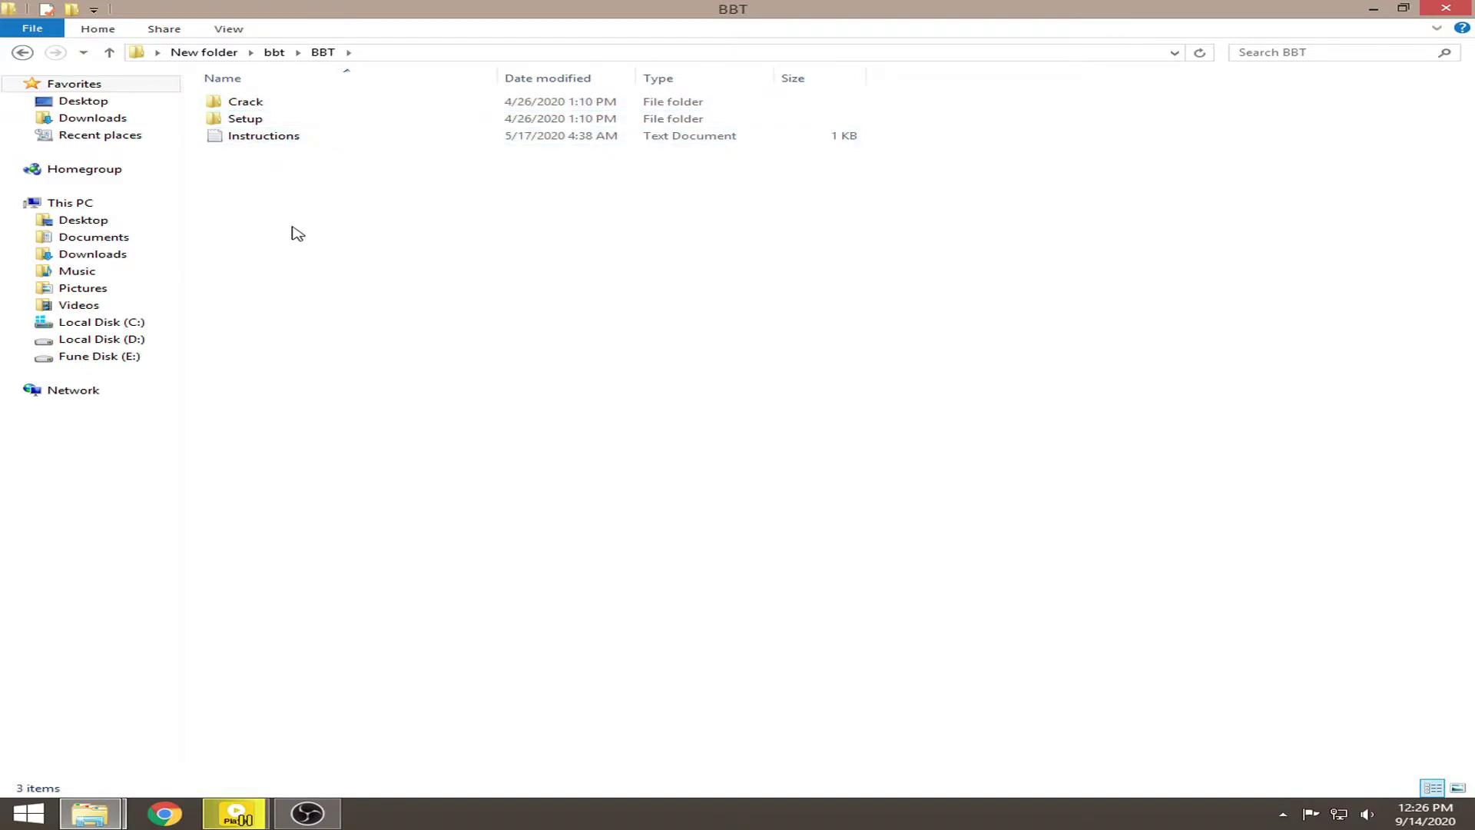
double_click(246, 119)
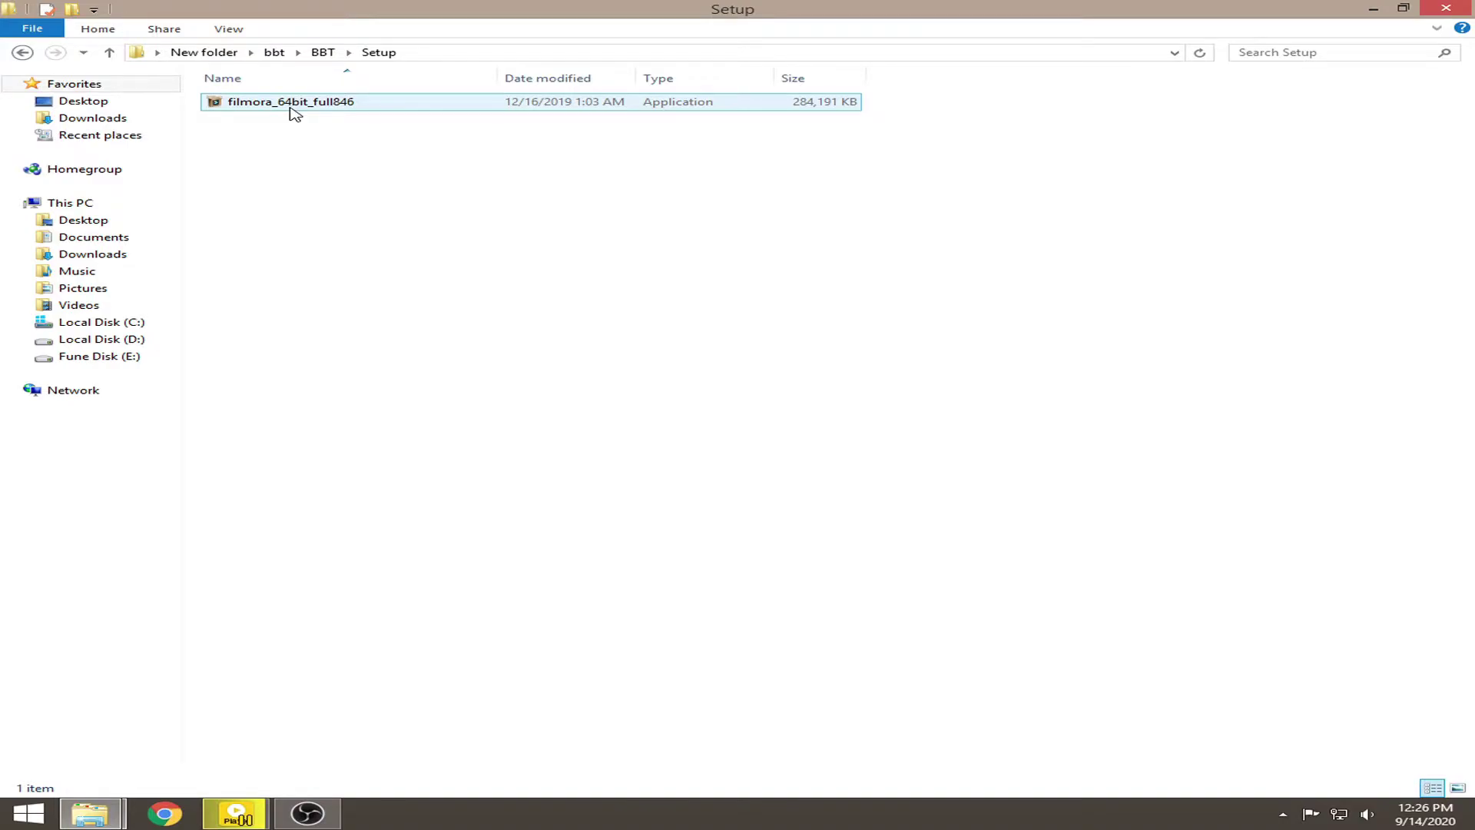
double_click(292, 108)
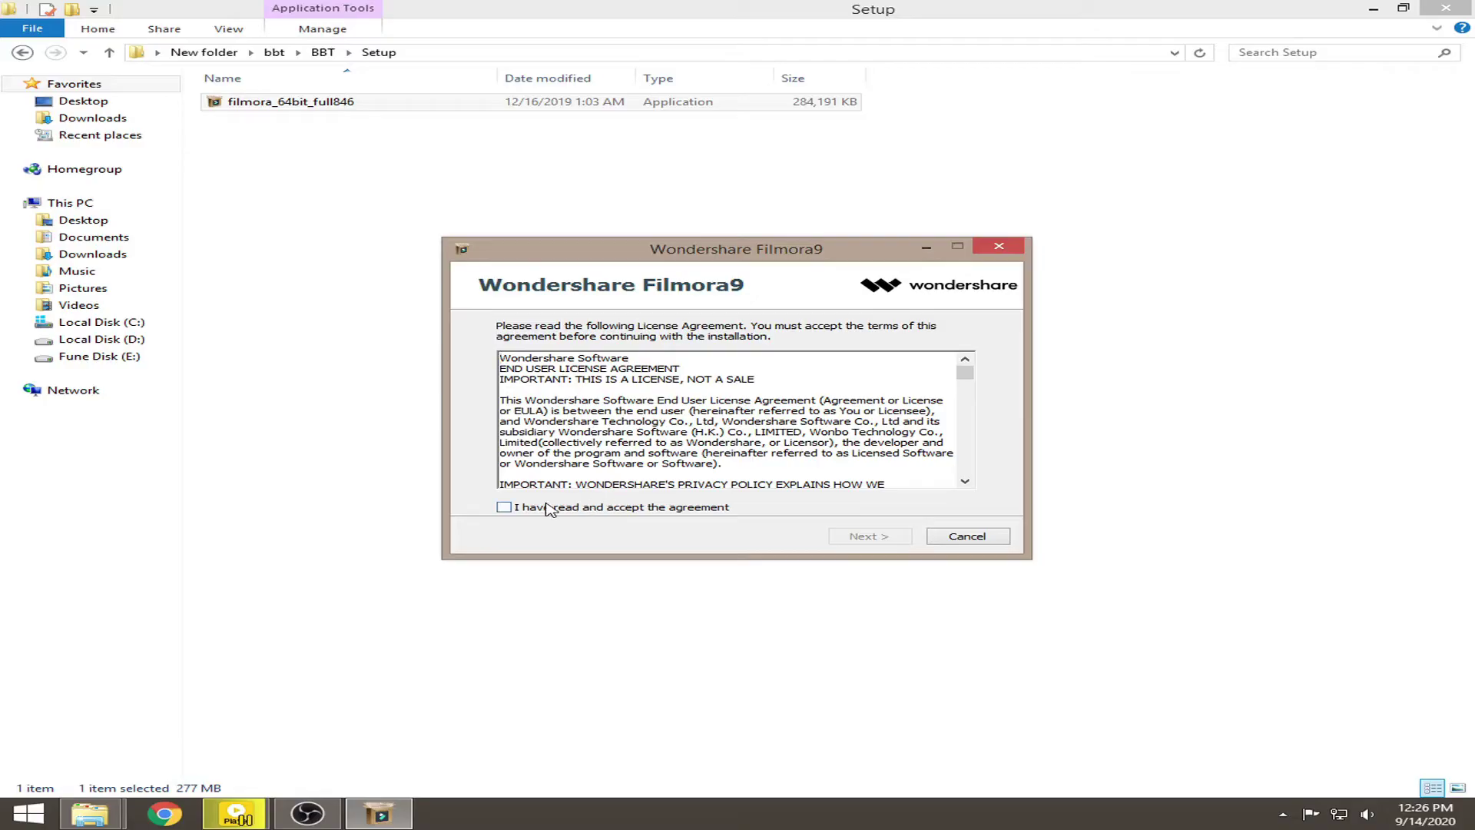
Accept the license agreement and install Wondershare Filmora9 into C:\Program Files\Wondershare\Filmora9.
click(504, 507)
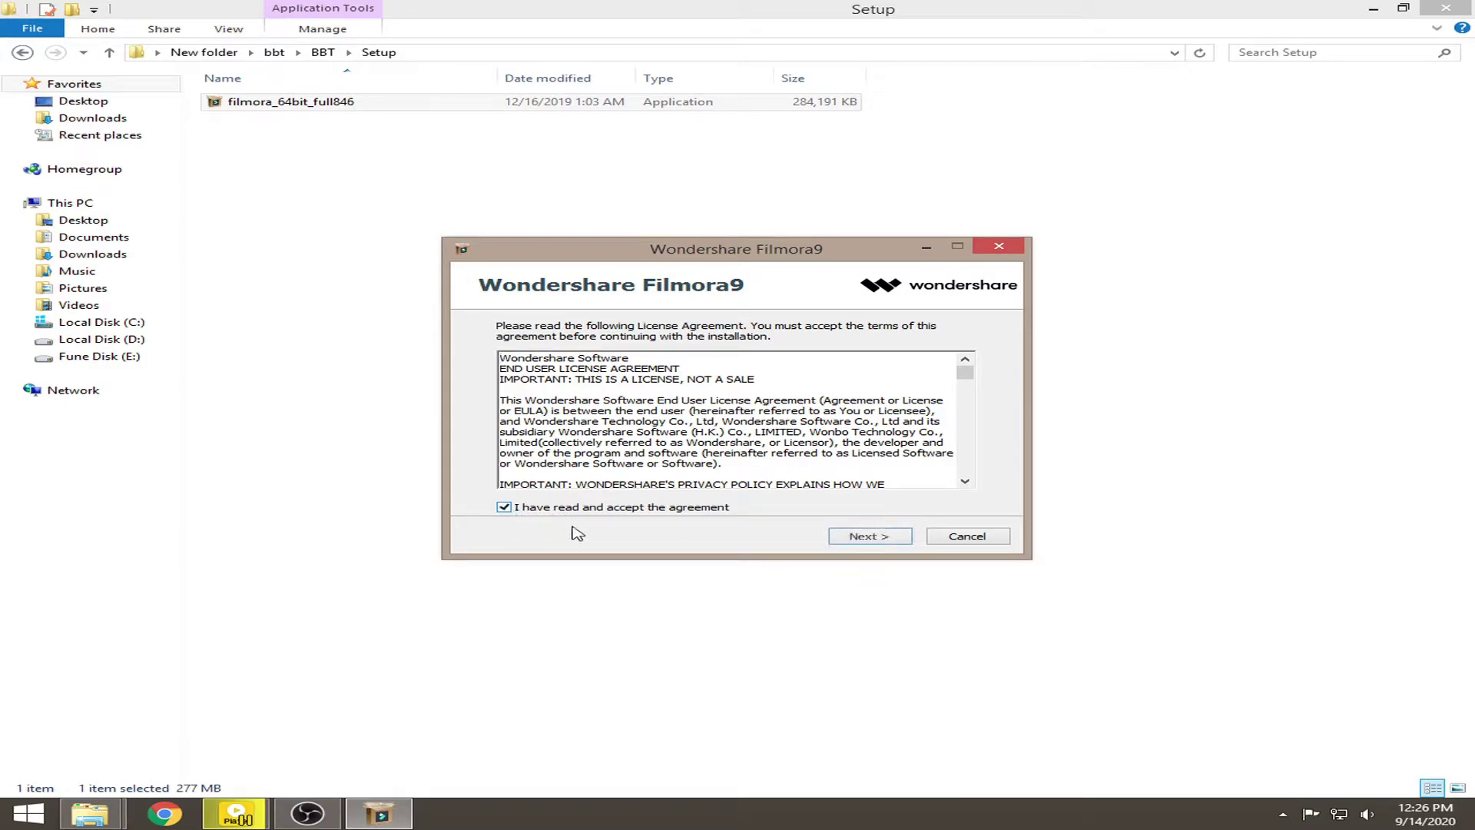
click(877, 541)
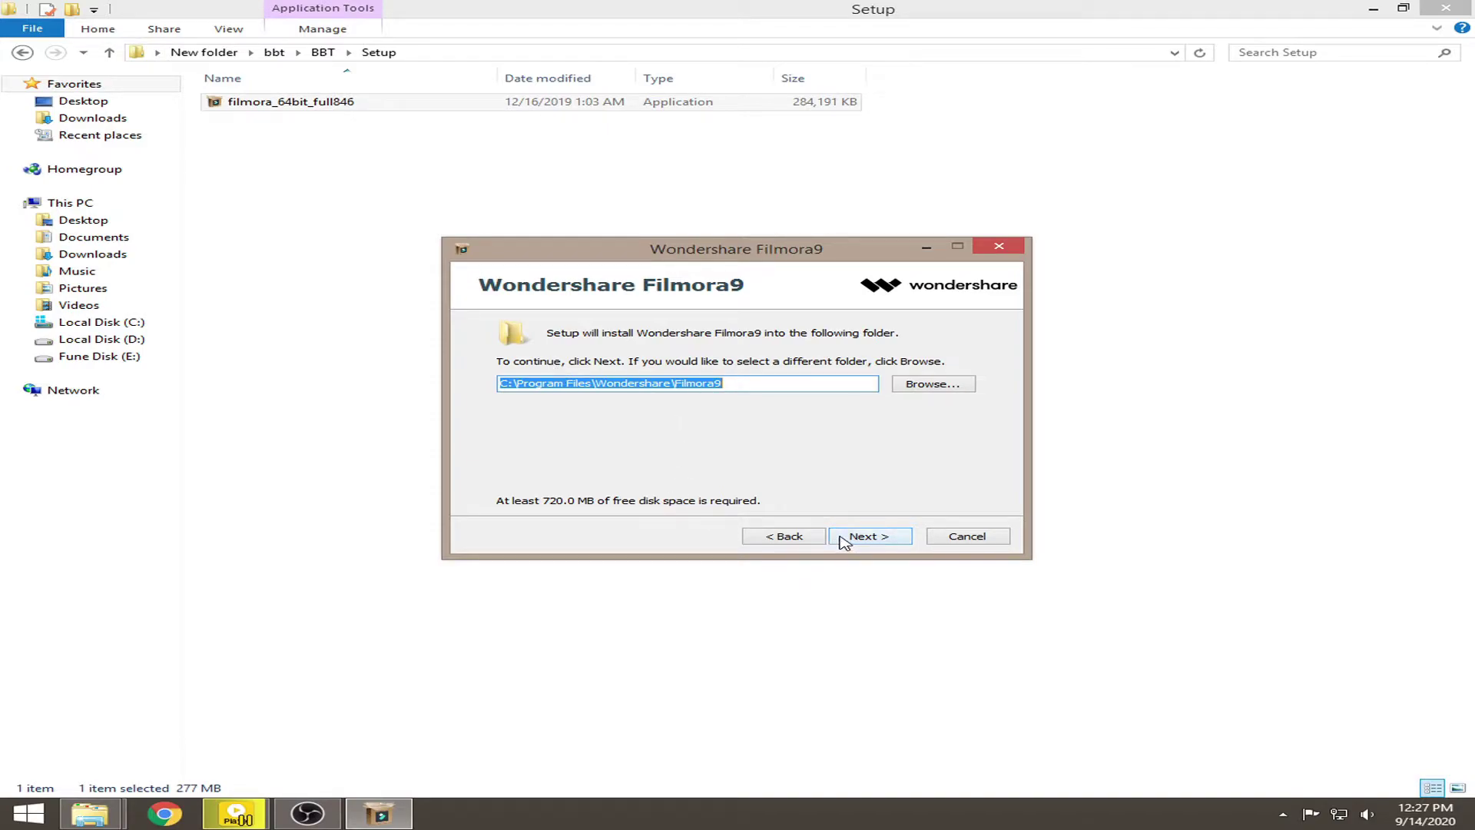
click(885, 540)
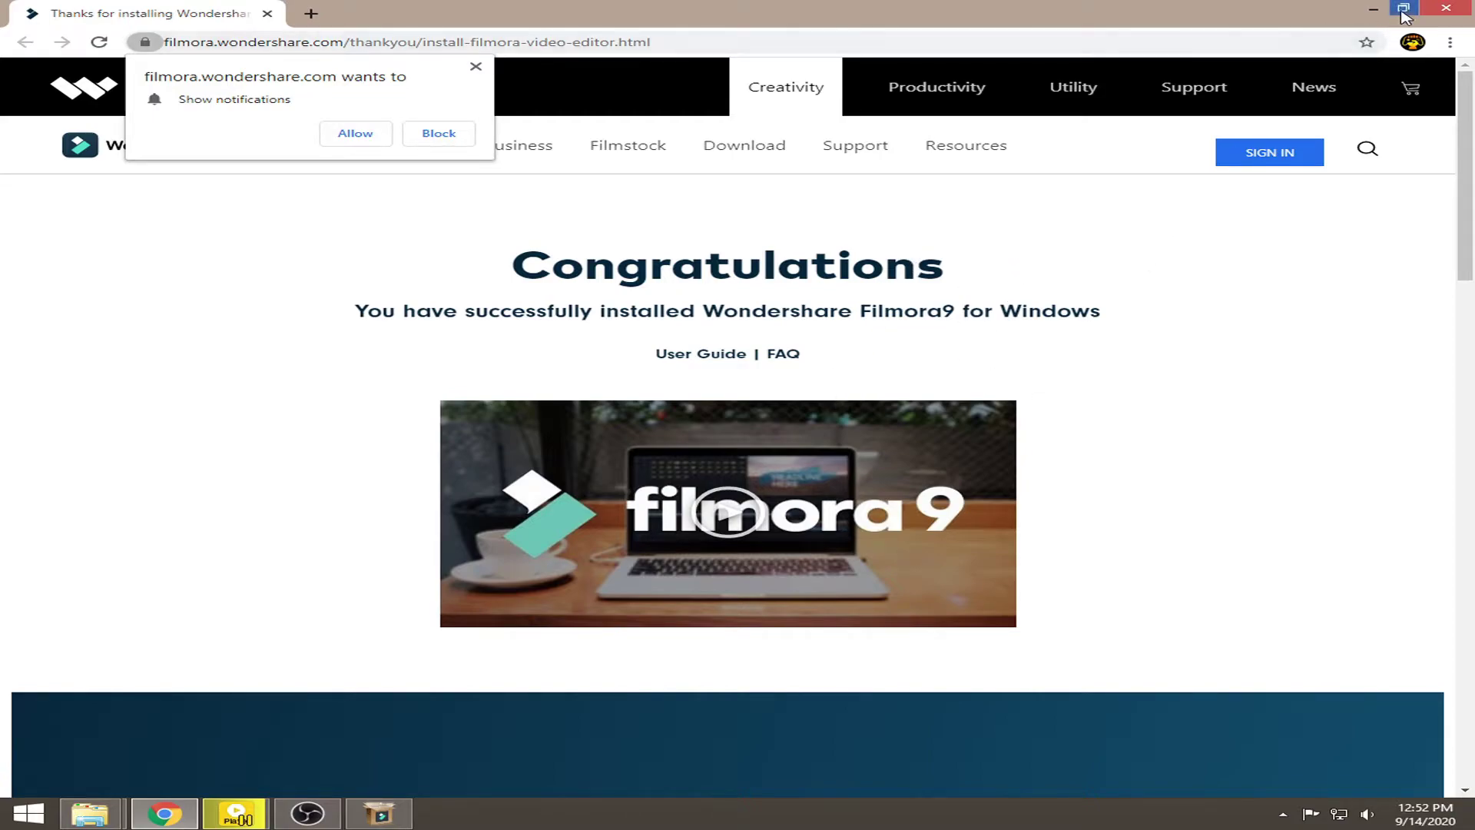
Close the browser's thank-you page, launch Filmora9 from the installer and continue despite the unsupported graphics driver.
click(1444, 7)
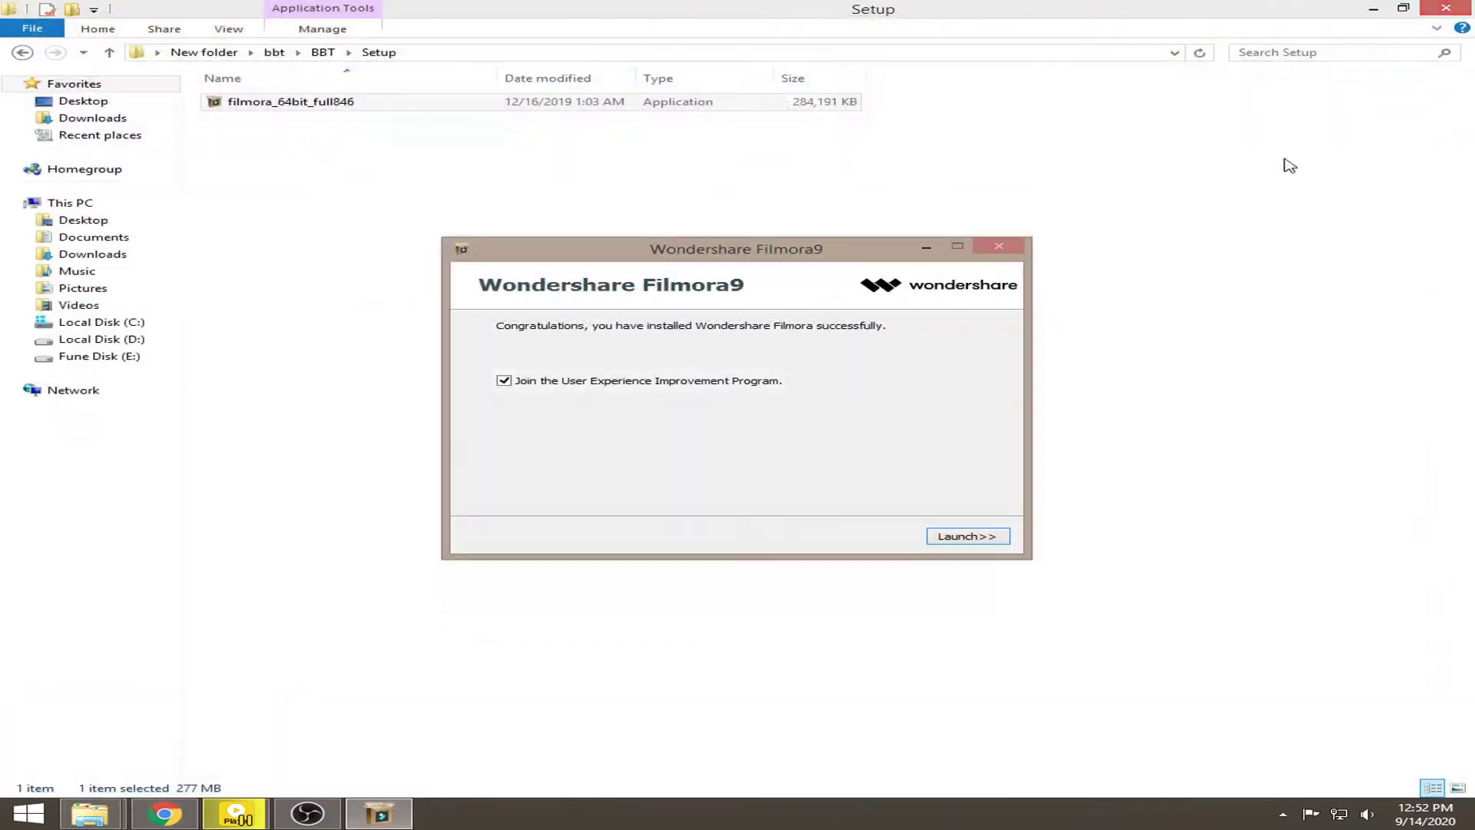
click(955, 540)
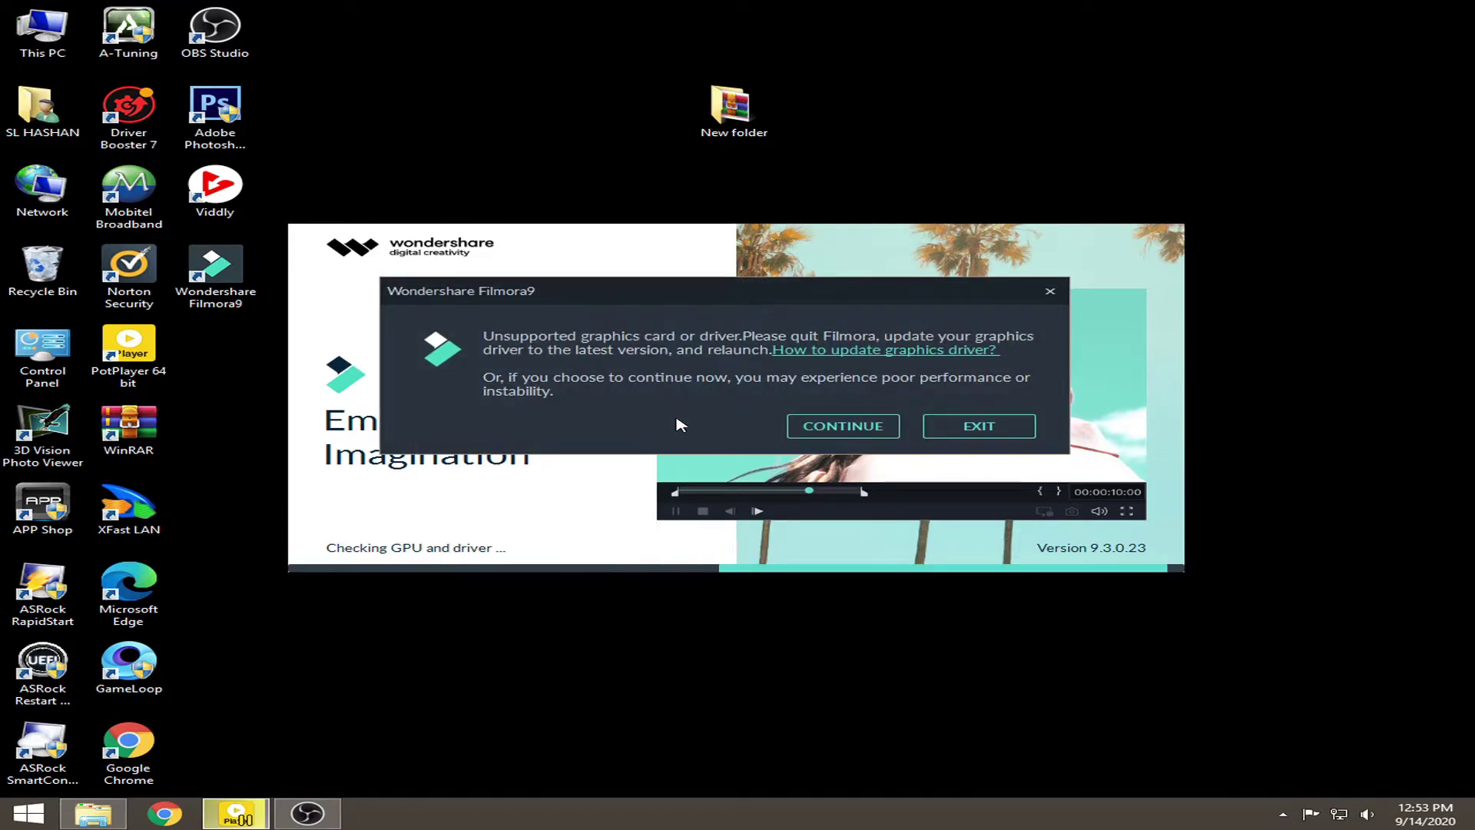
click(825, 431)
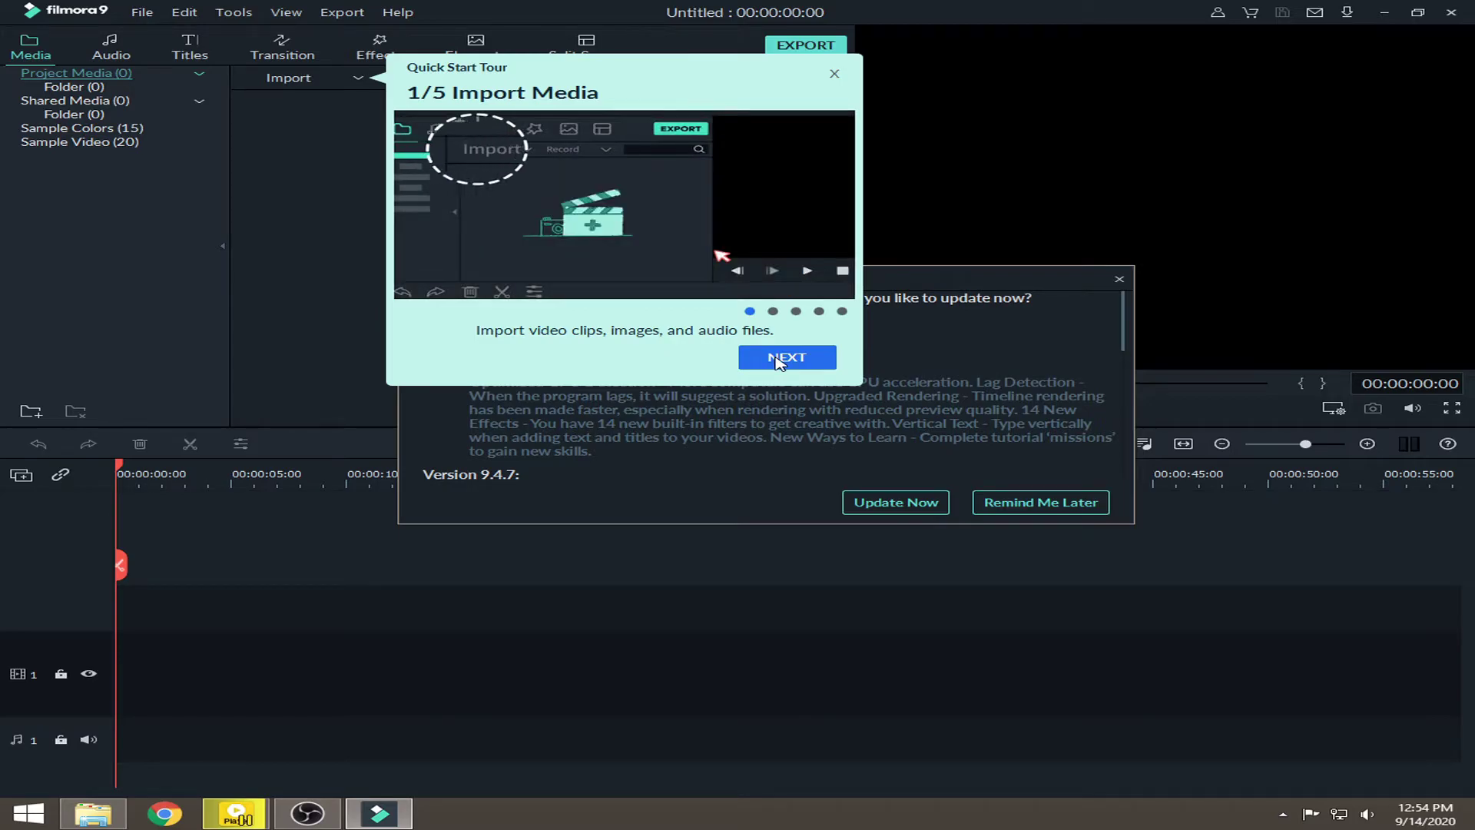
Dismiss the Live Update offer and go through the Quick Start Tour to its end.
click(926, 21)
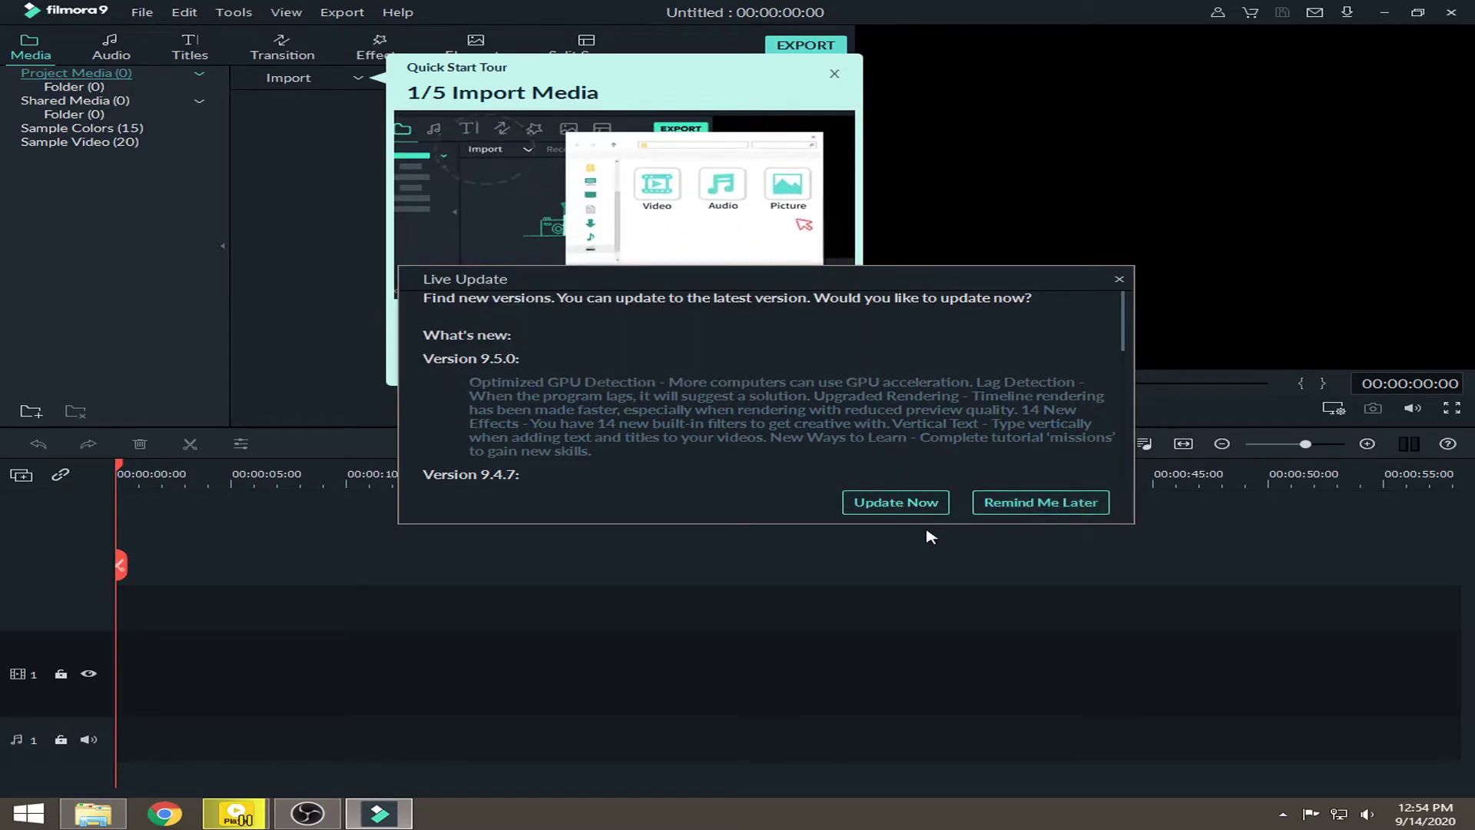
click(1119, 280)
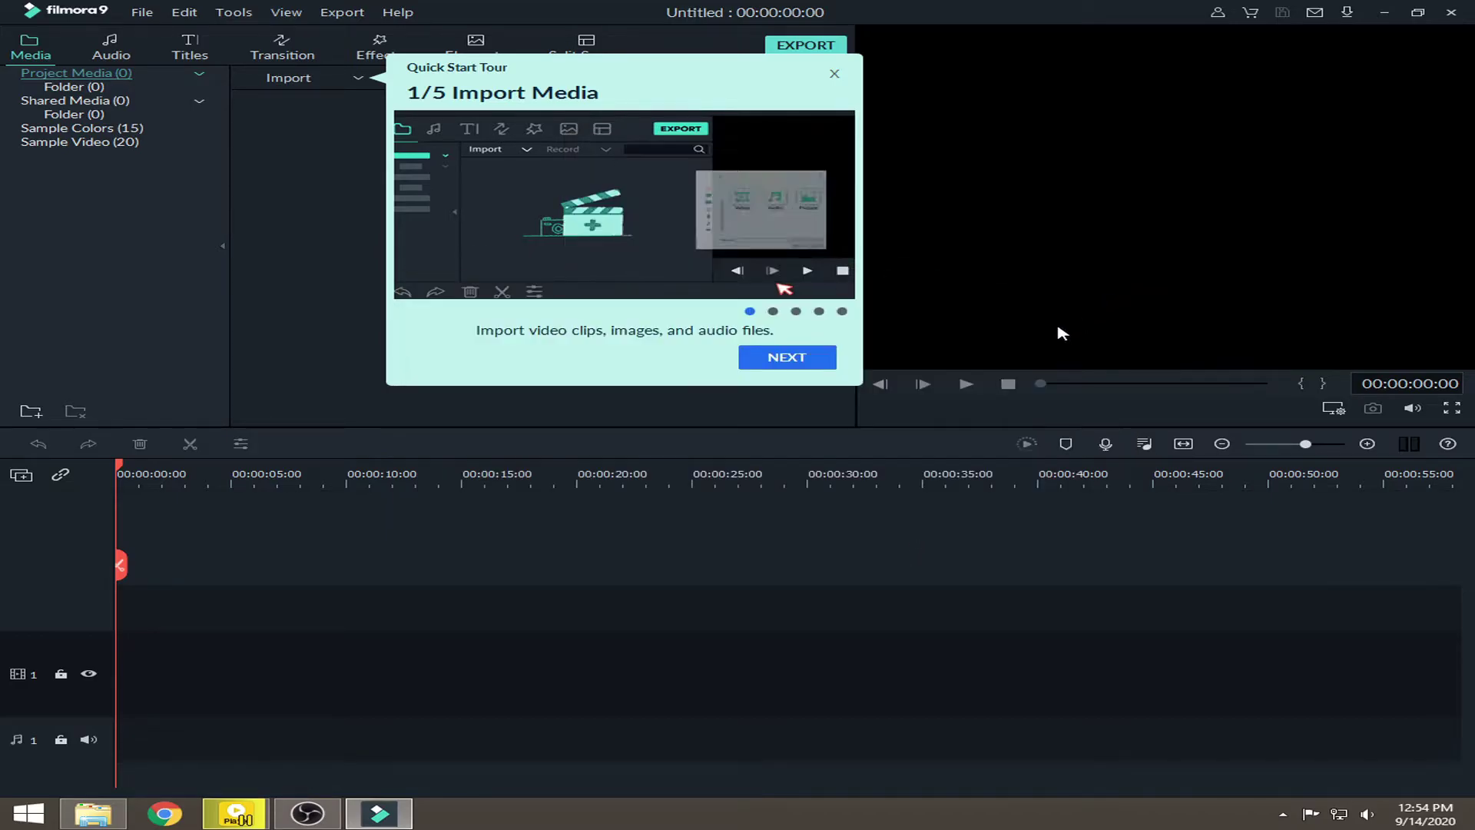
click(834, 73)
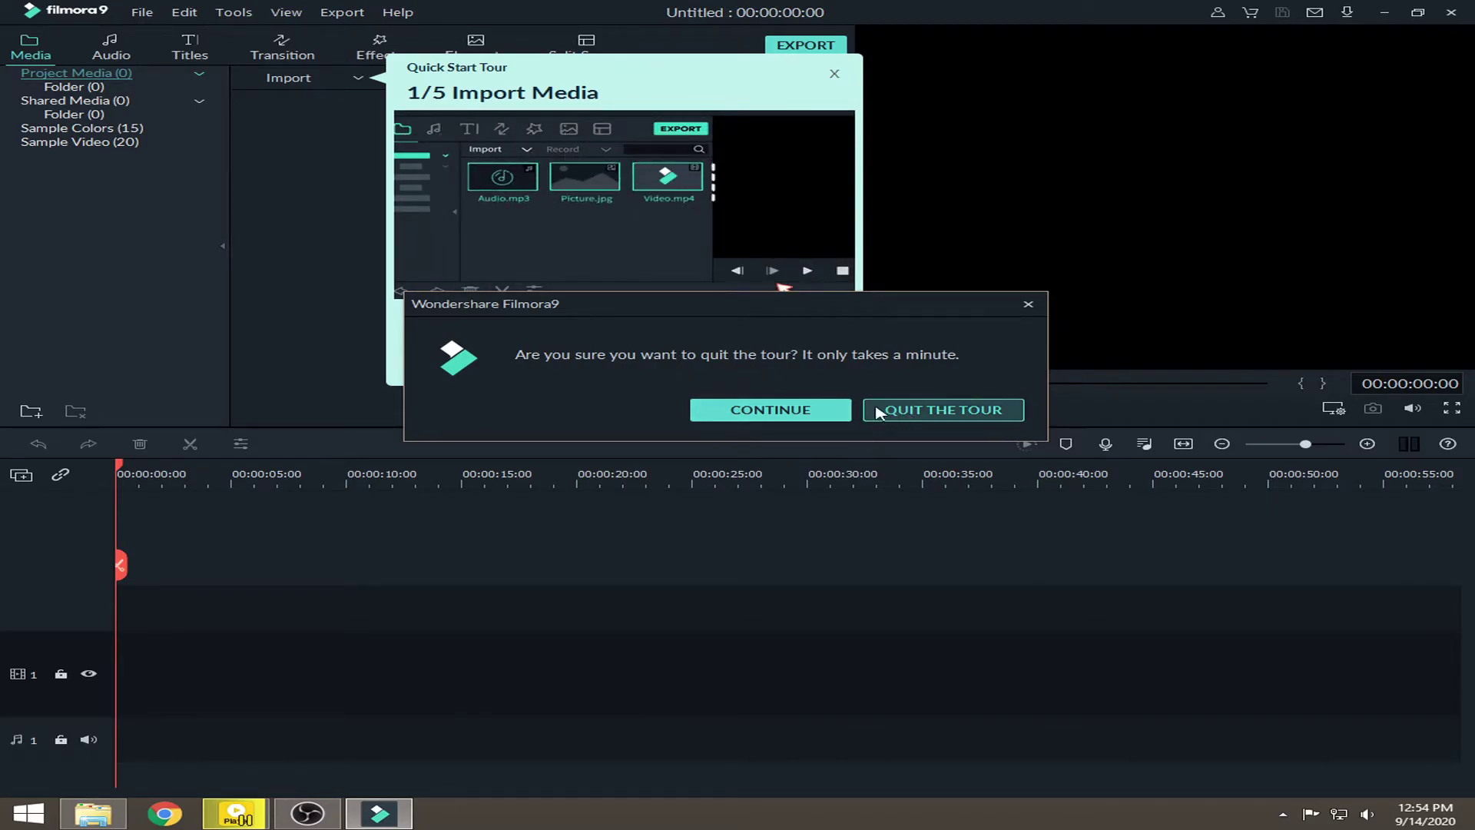
click(814, 412)
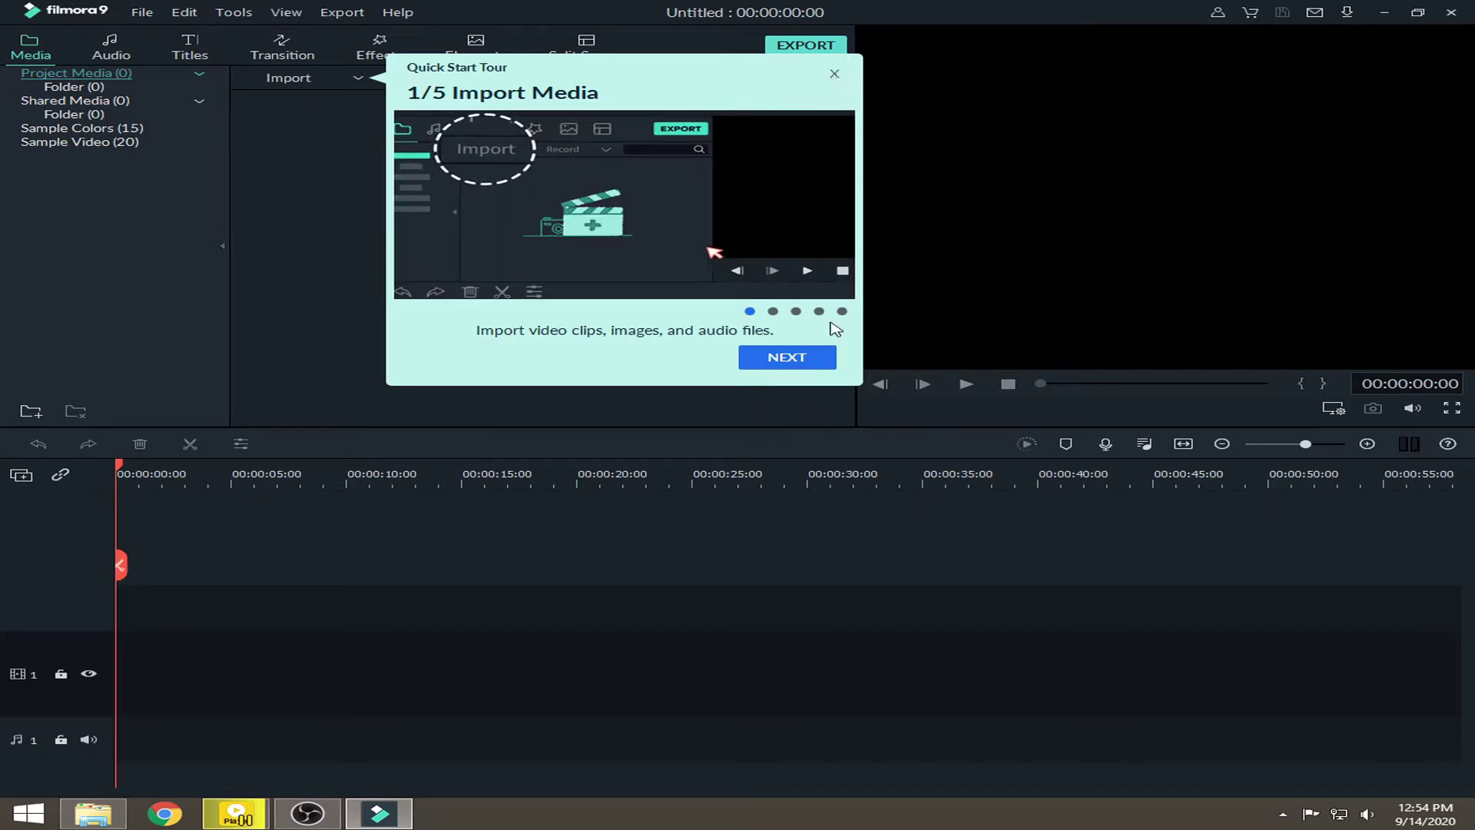
click(785, 360)
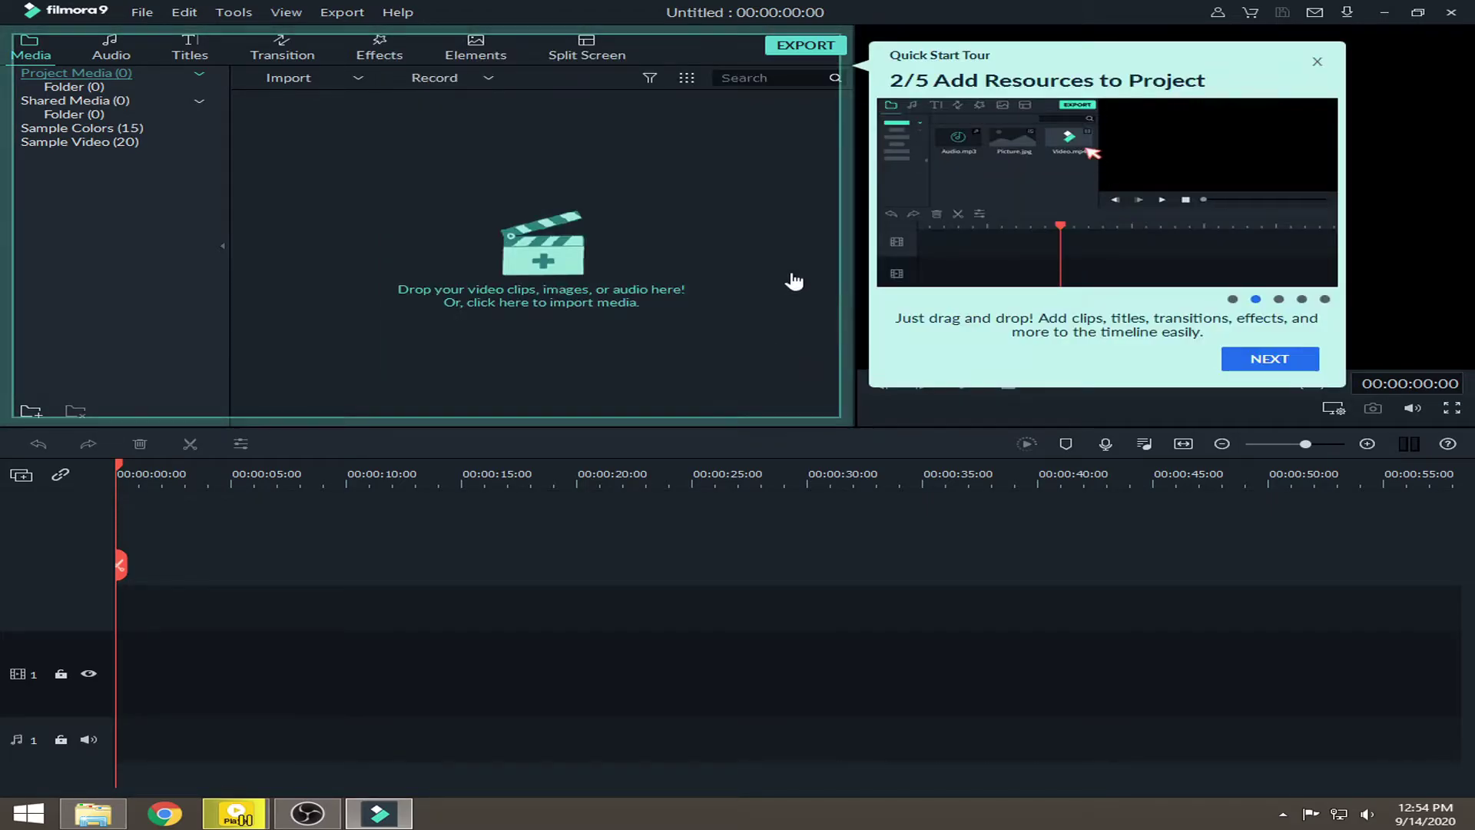
click(1267, 360)
click(417, 387)
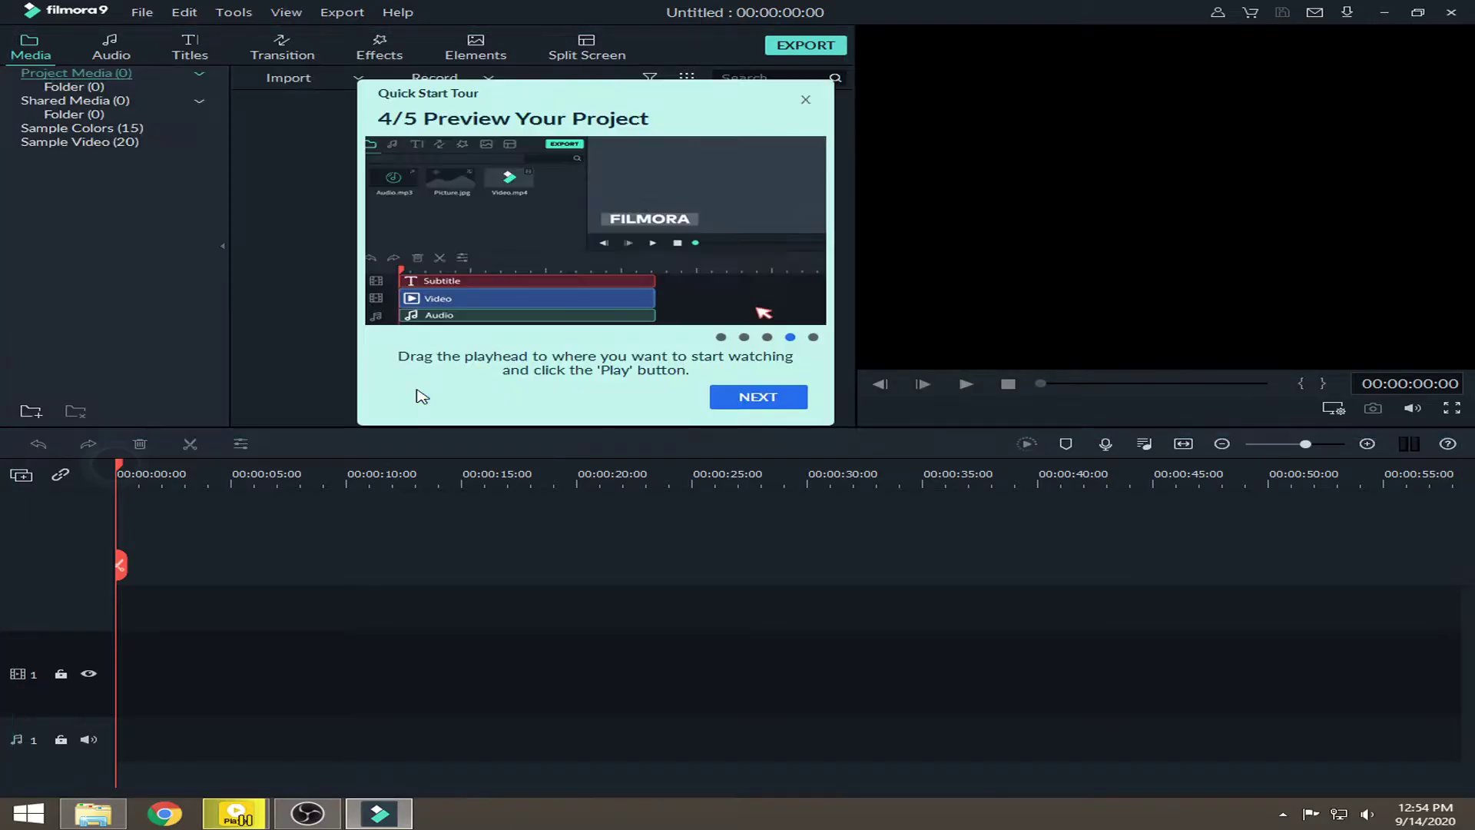
click(758, 395)
click(1270, 345)
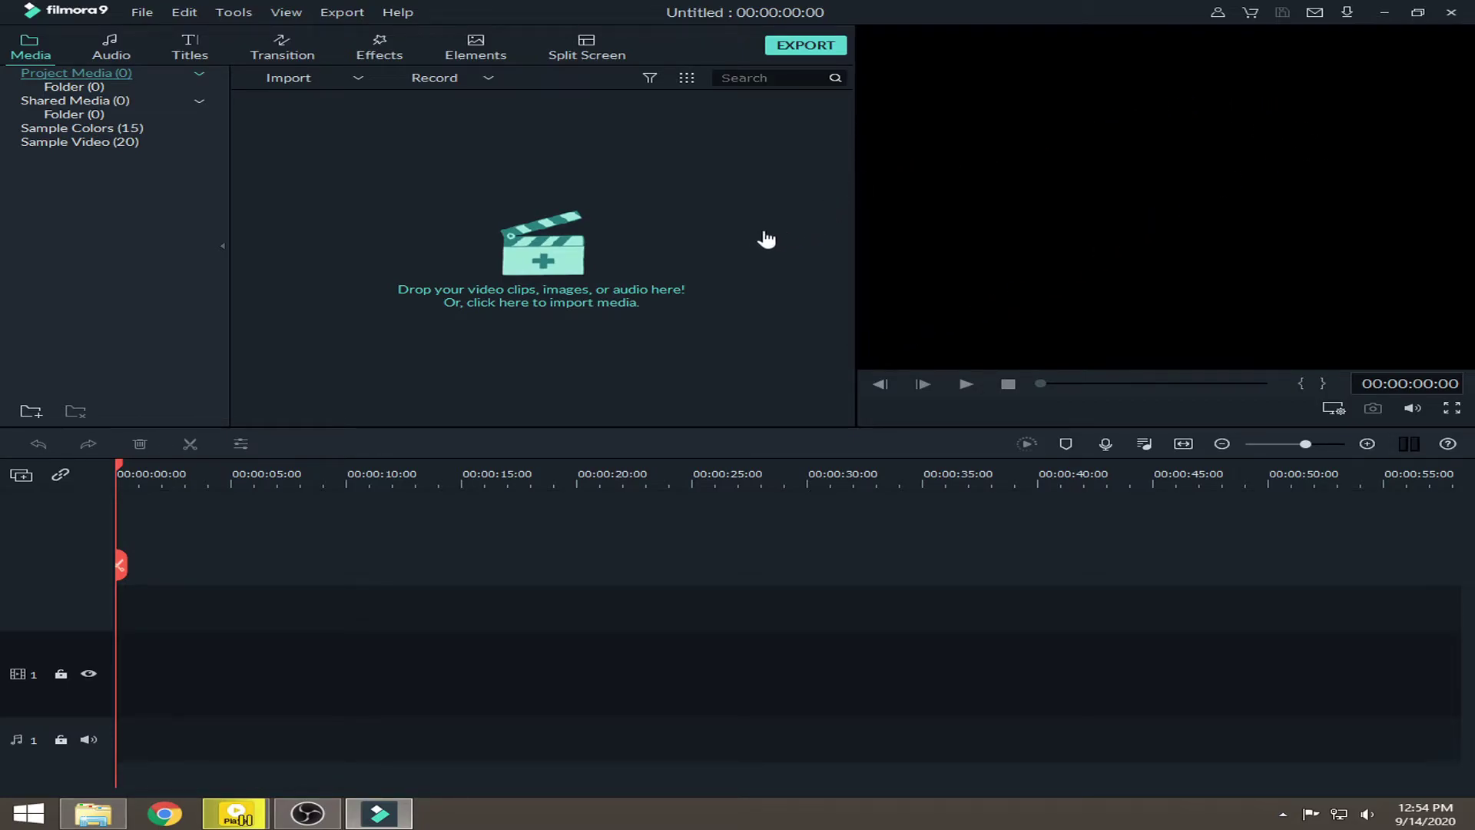
Close Filmora9 and refresh the desktop twice.
click(1452, 13)
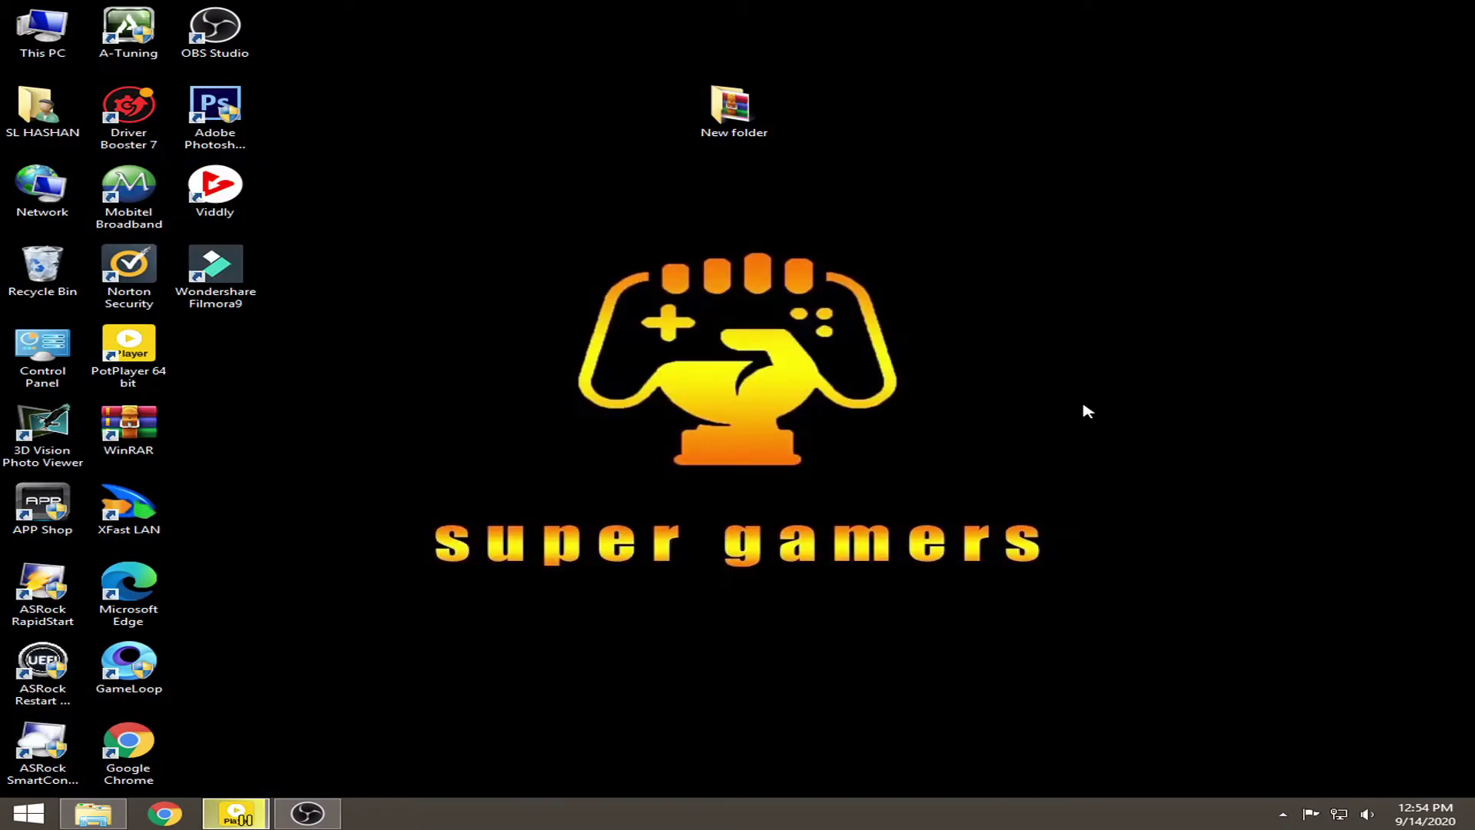
right_click(796, 329)
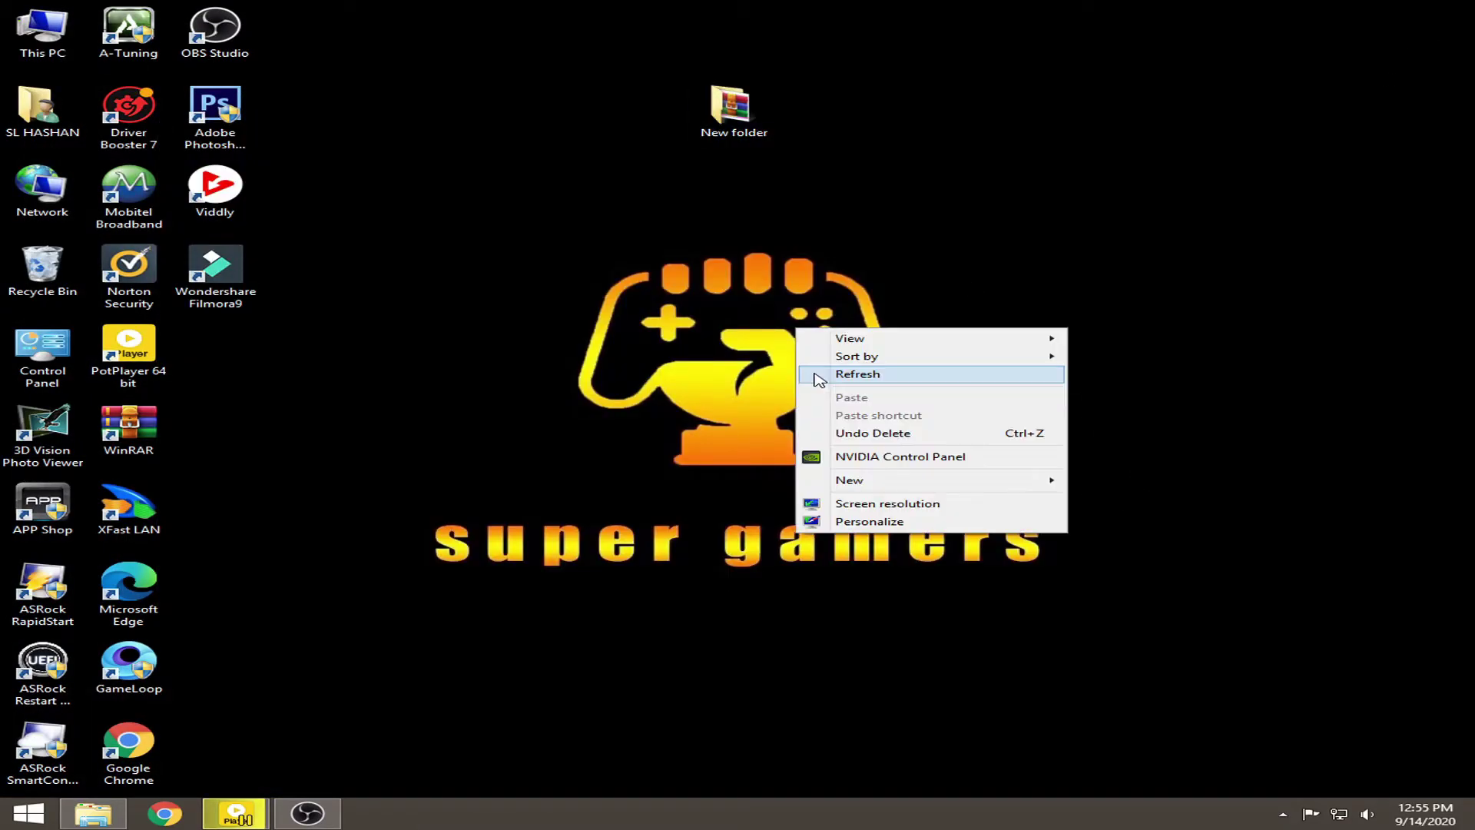
click(819, 379)
right_click(812, 372)
click(848, 419)
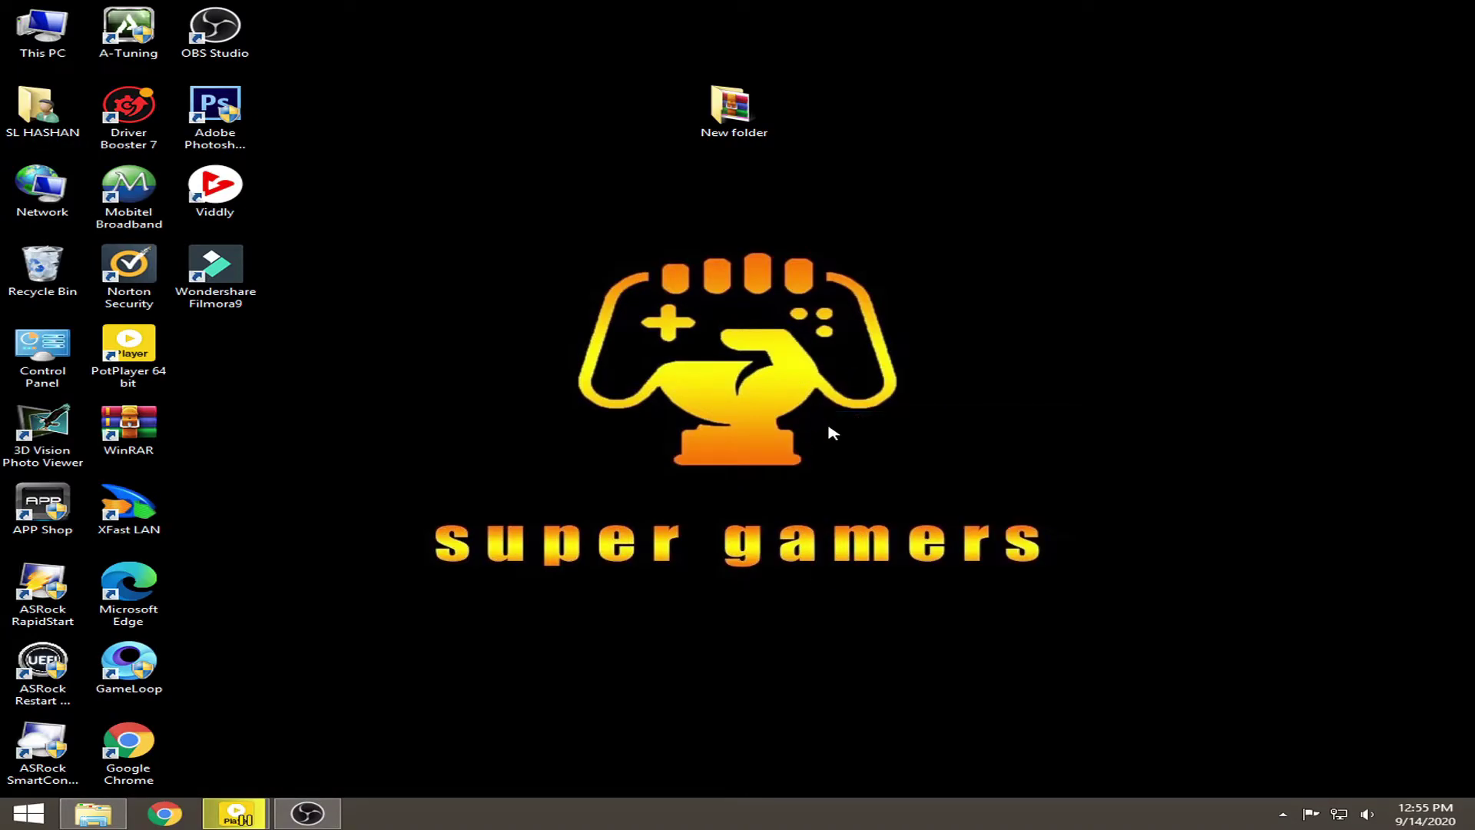
Open Task Manager.
right_click(608, 821)
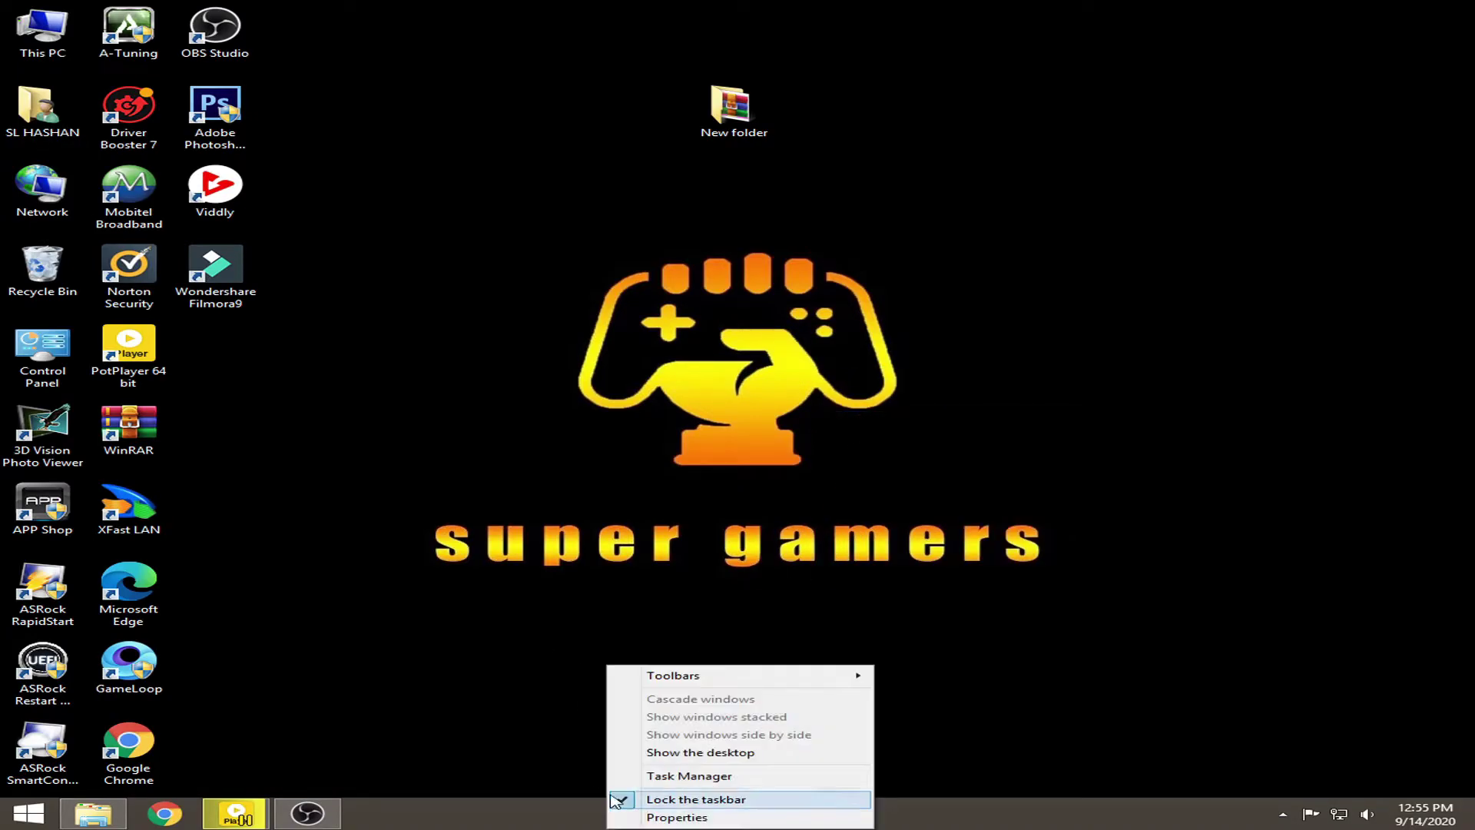
click(515, 760)
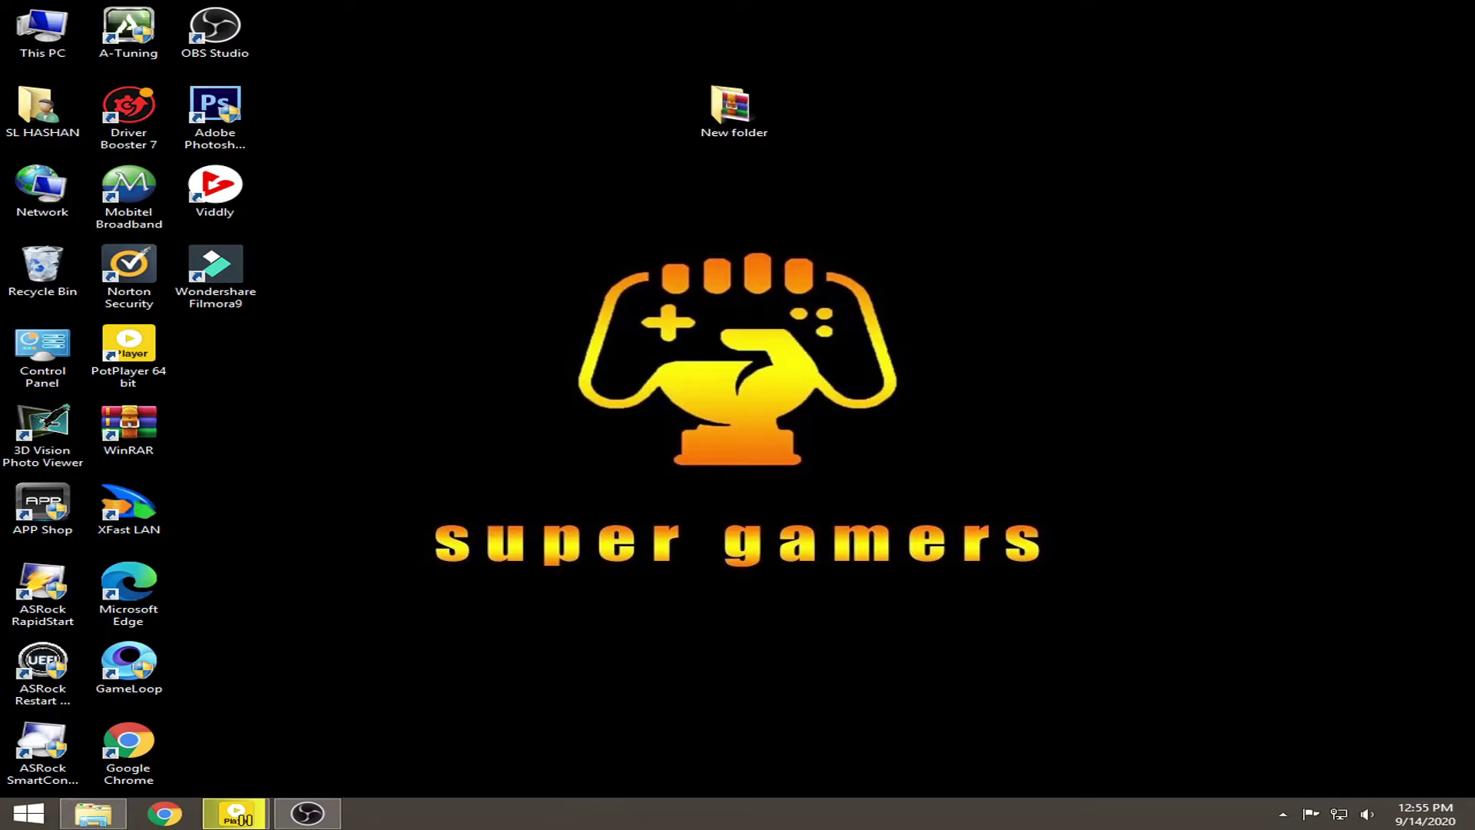
right_click(550, 816)
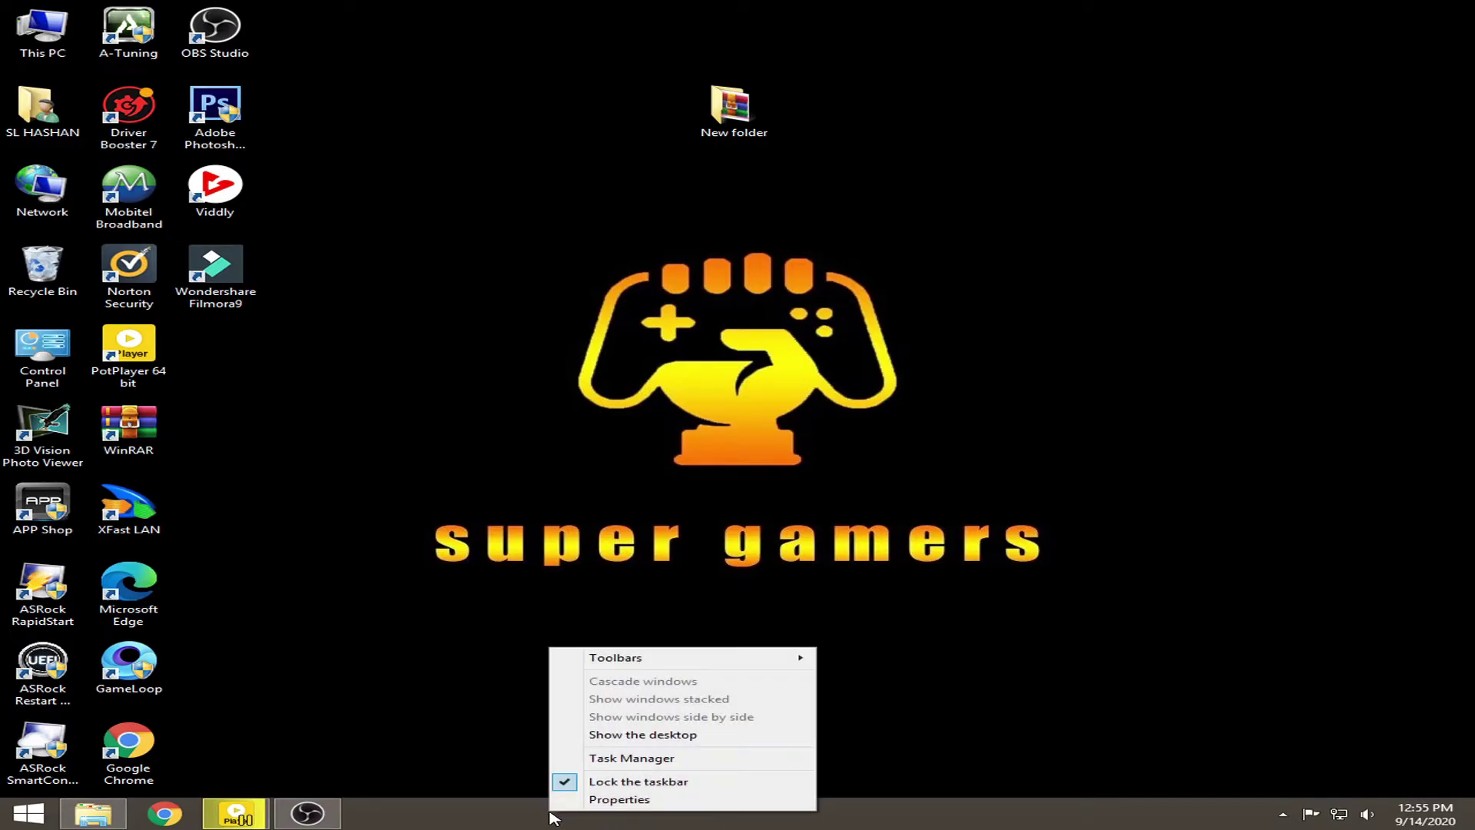
click(671, 759)
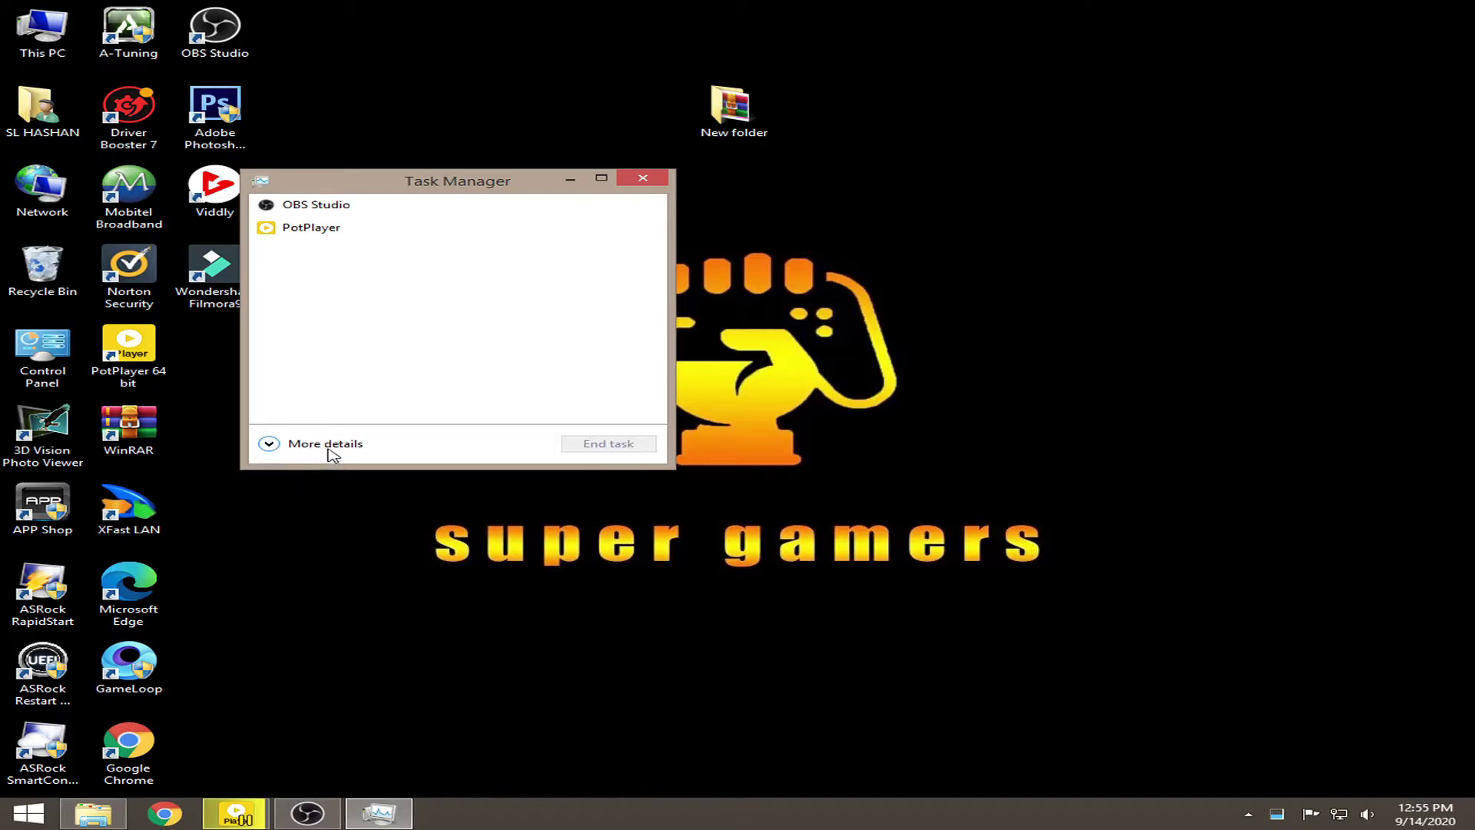
Expand Task Manager to its detailed view and examine the services, users, startup entries, app history and performance.
click(269, 444)
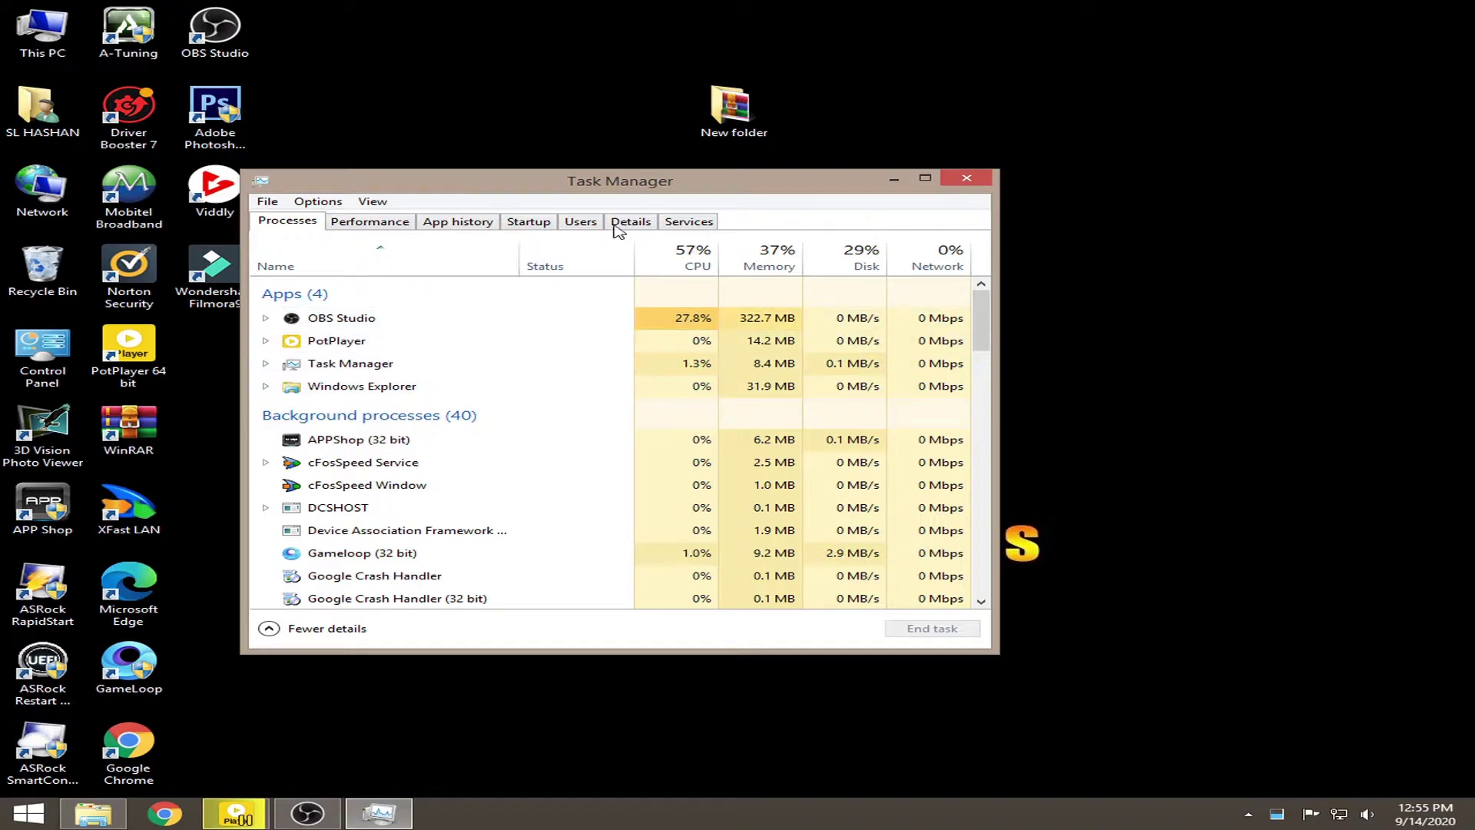
click(679, 223)
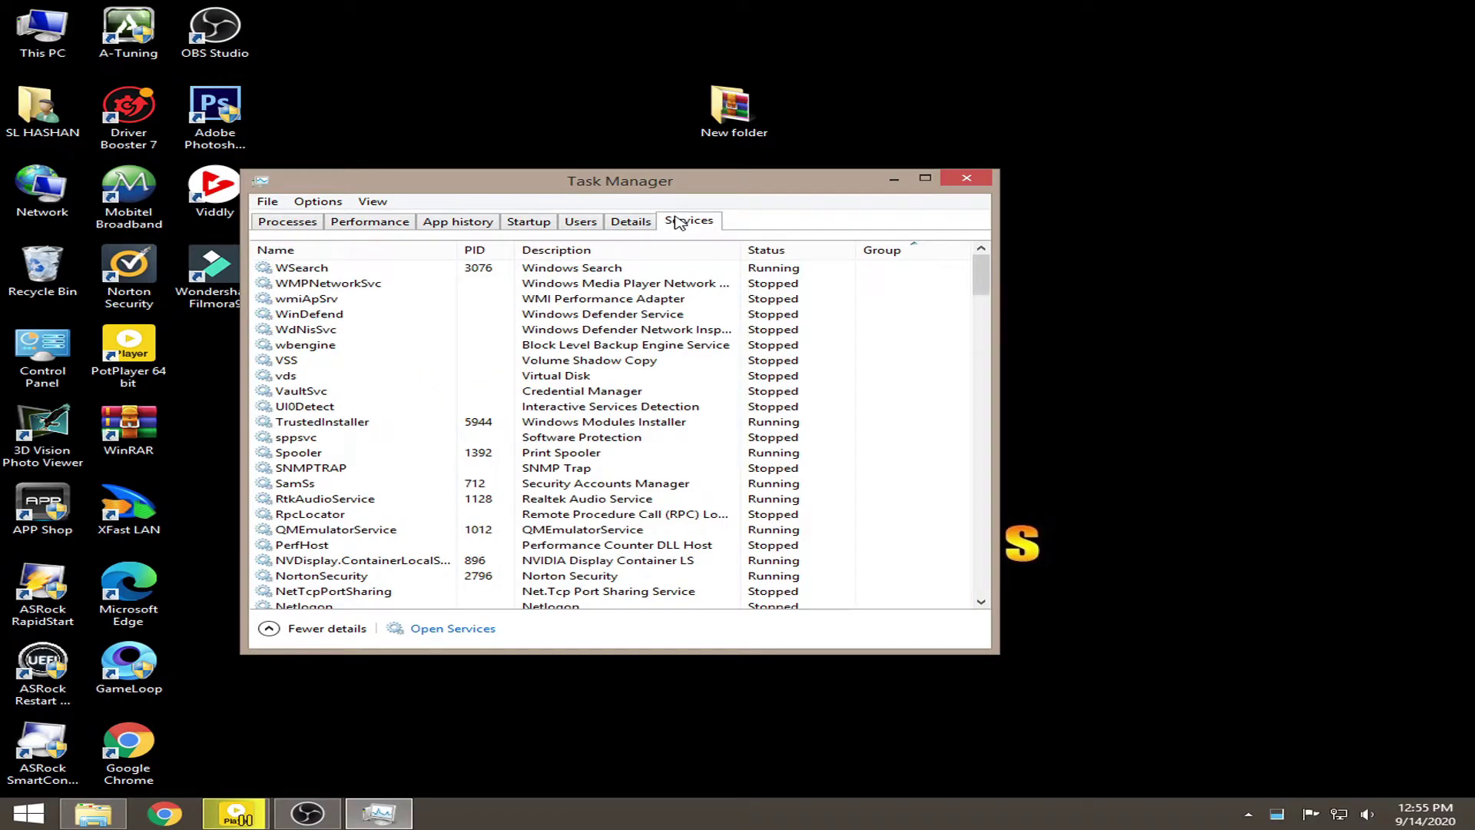
click(572, 224)
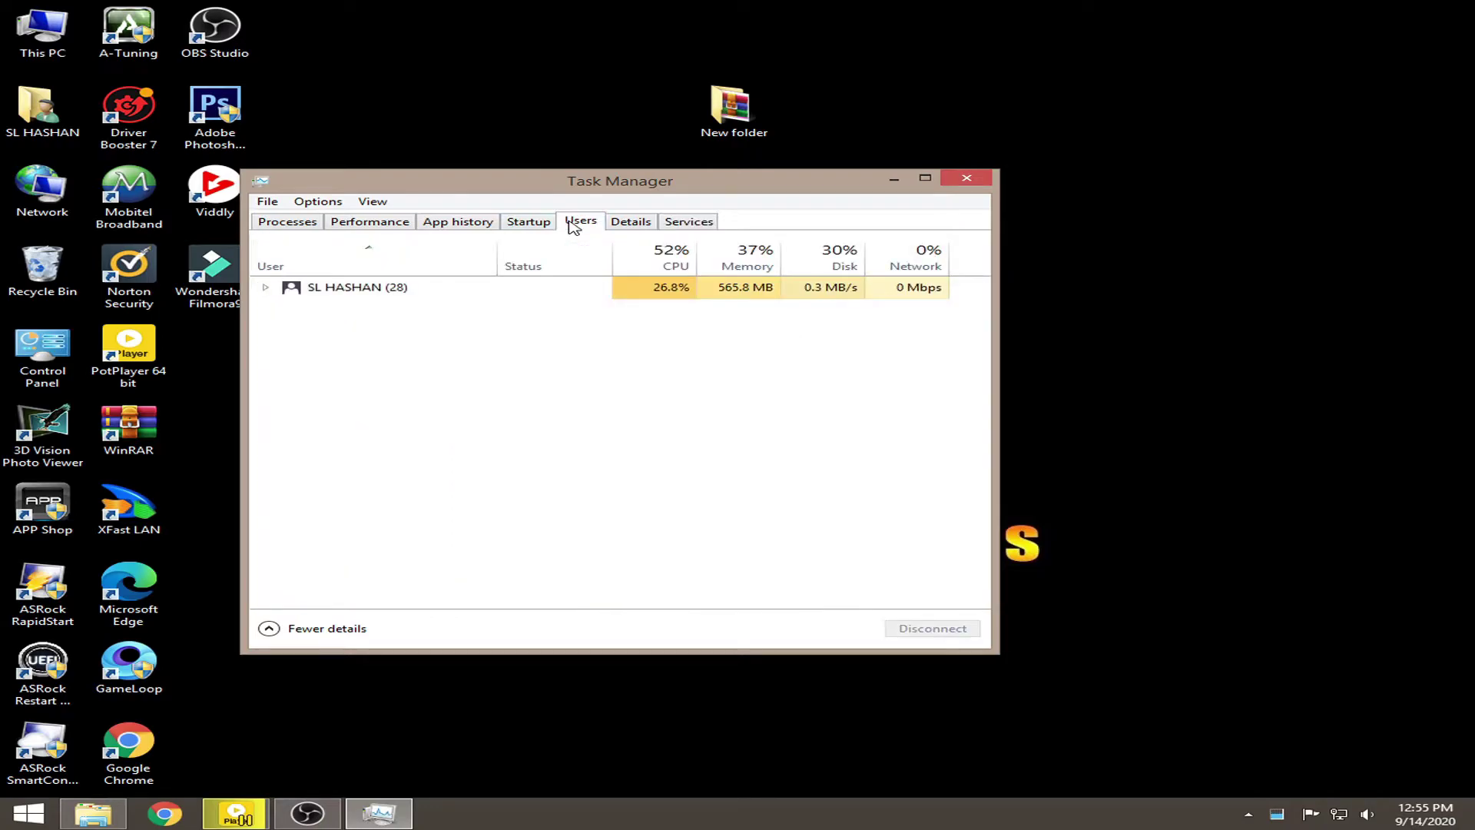
click(527, 227)
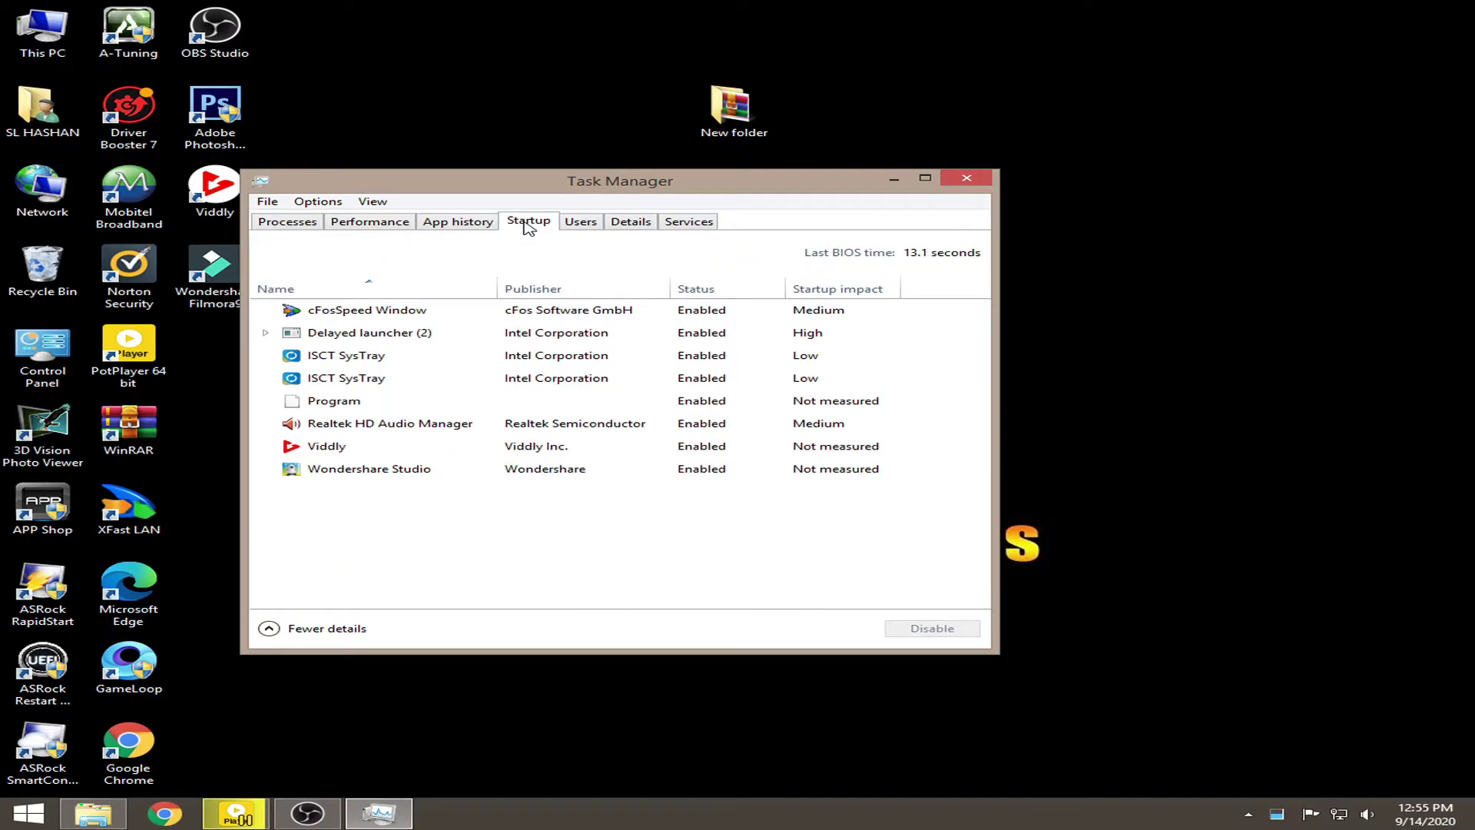
click(572, 225)
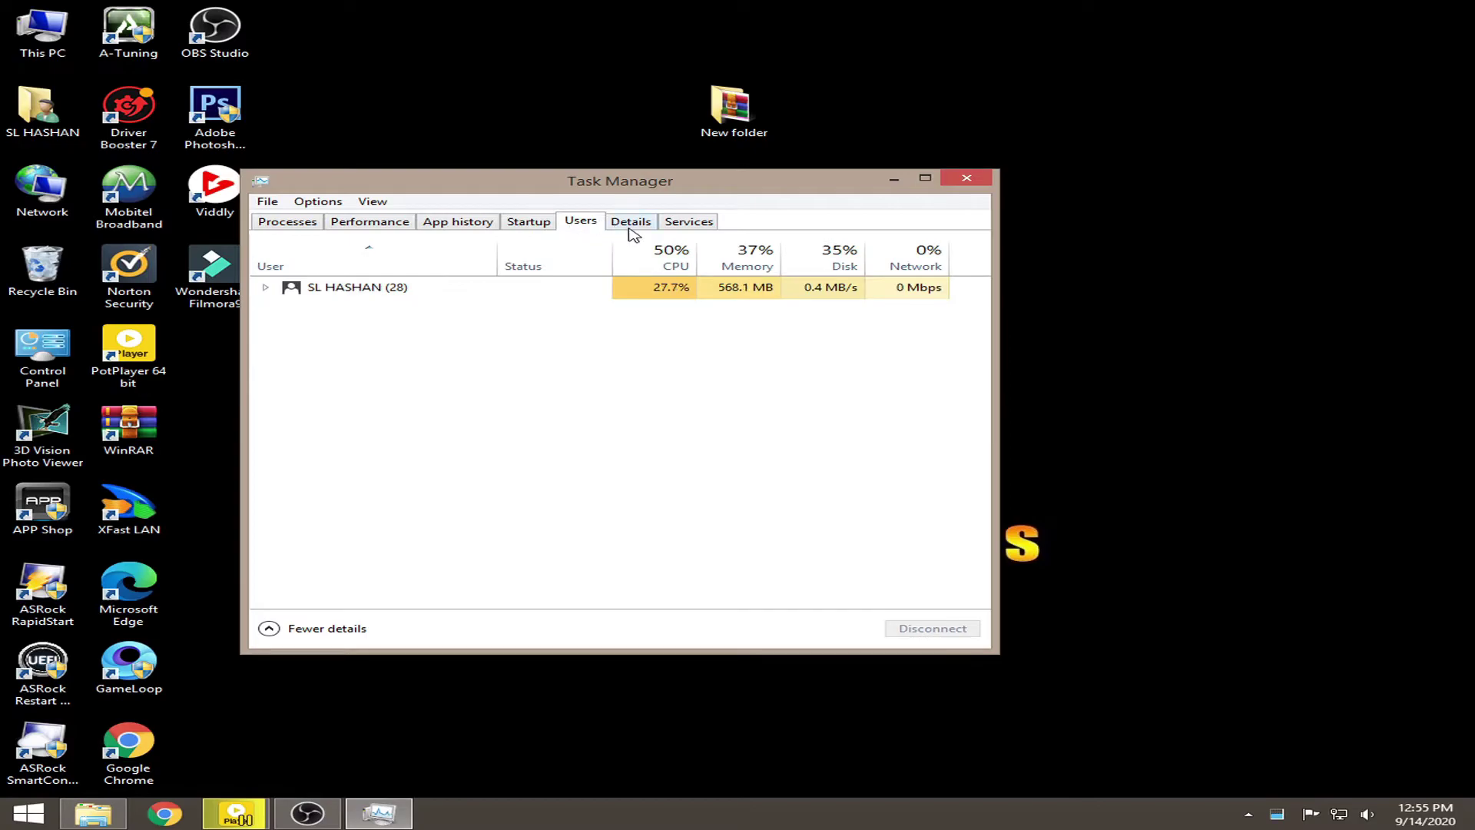
click(666, 225)
drag(980, 281, 981, 580)
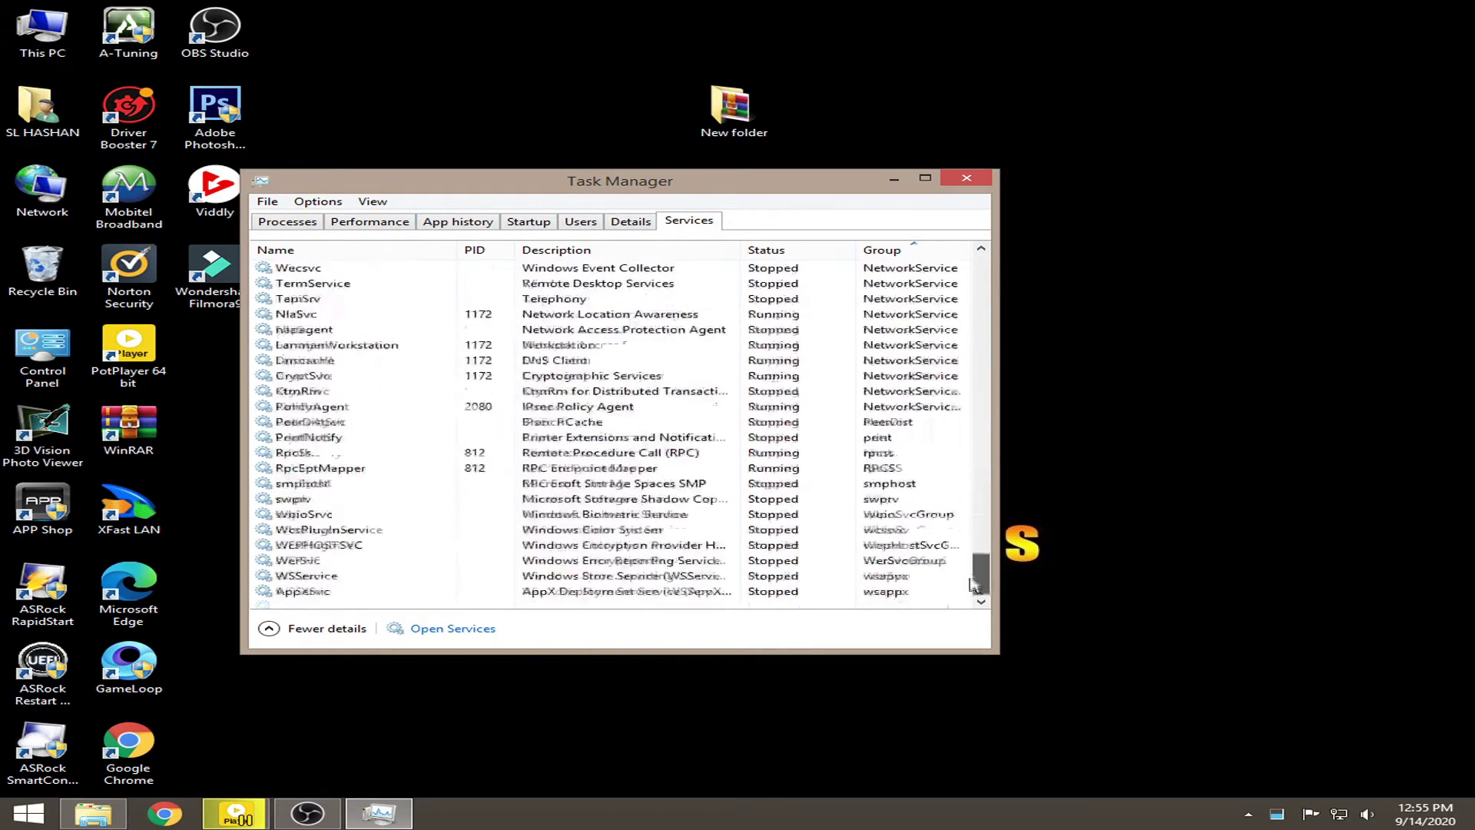
click(523, 223)
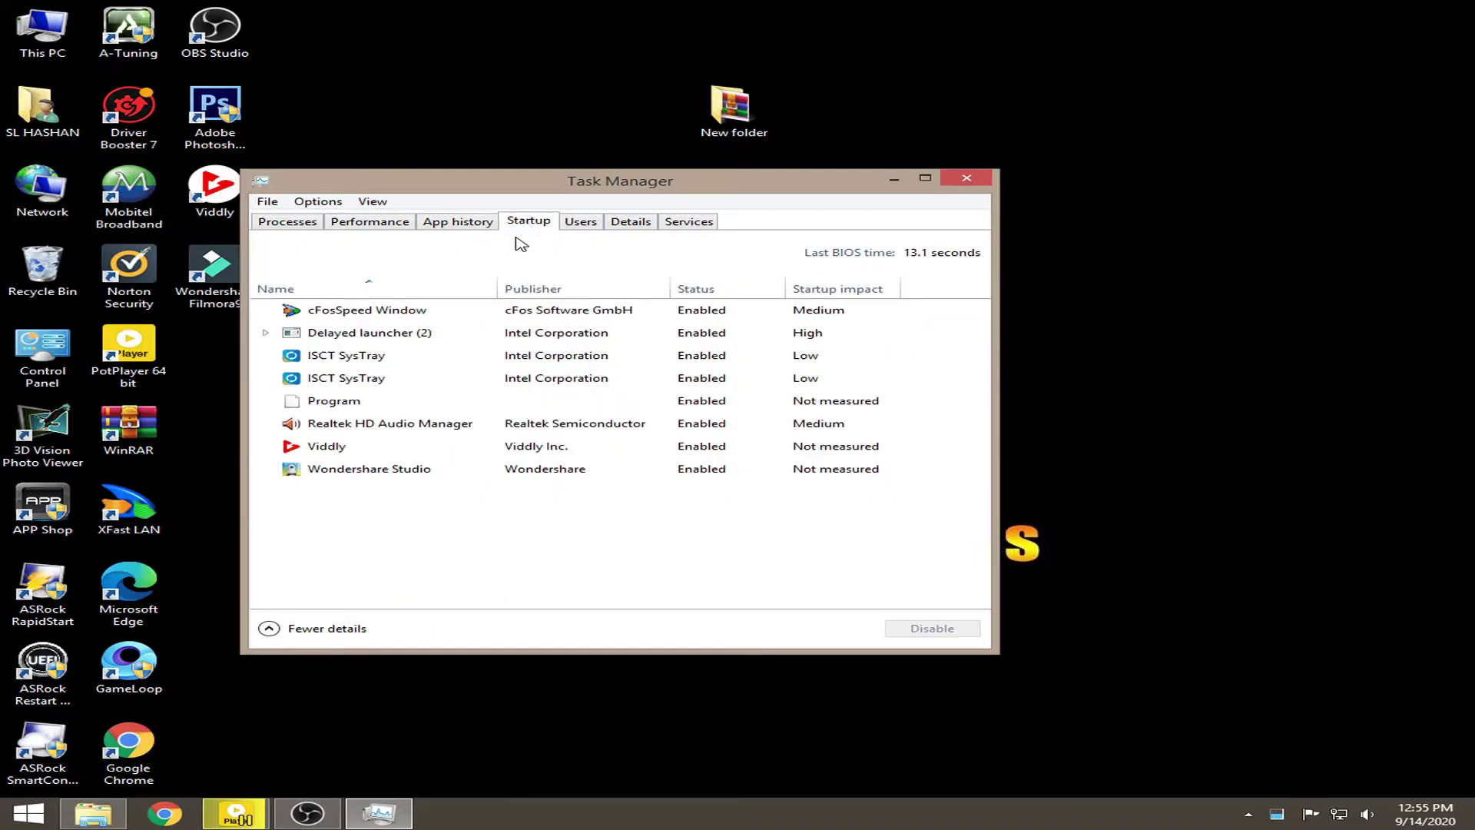
click(470, 224)
click(407, 224)
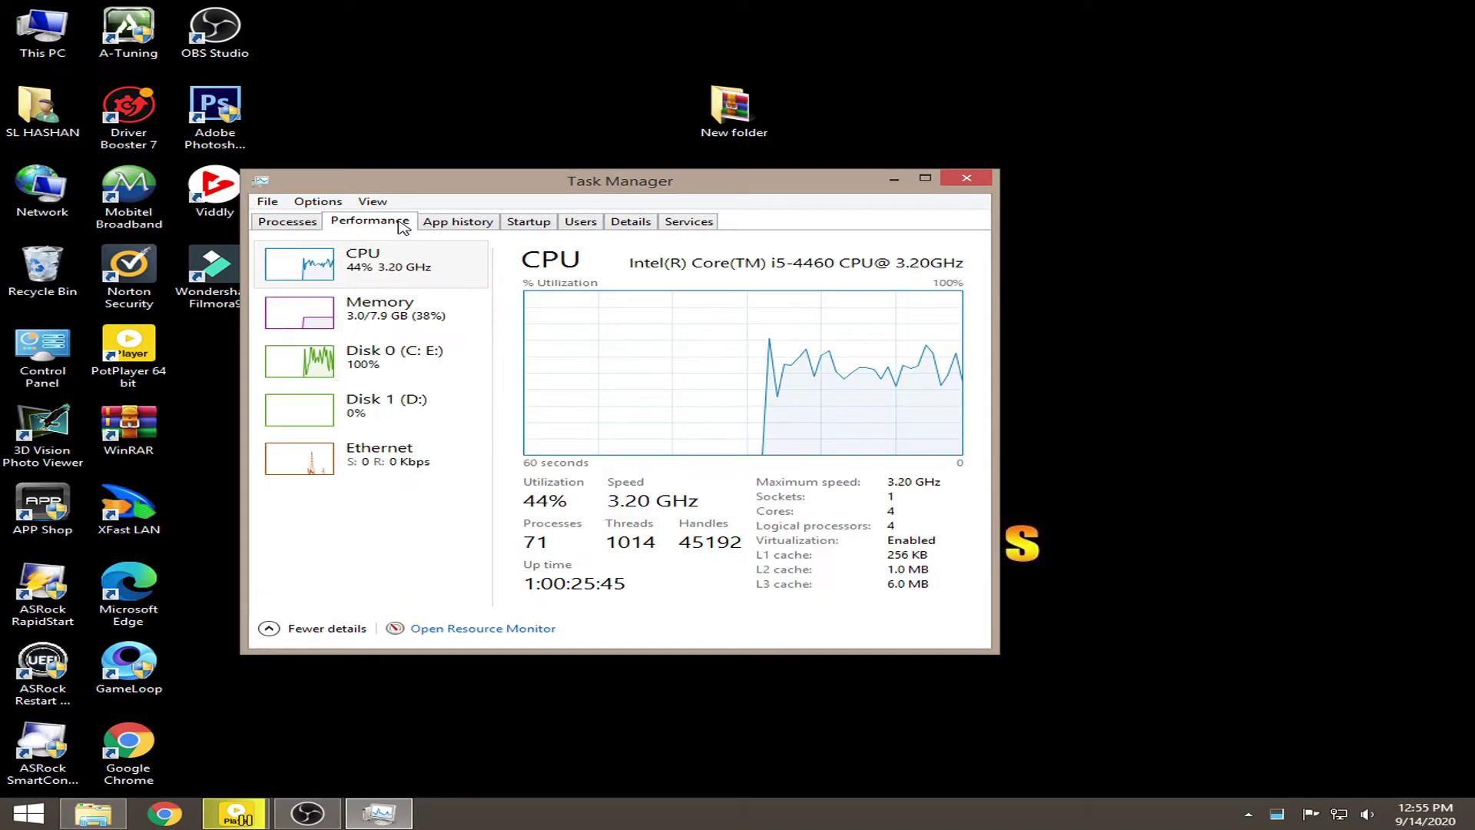
Disable Wondershare Studio among the startup programs.
click(471, 224)
click(535, 224)
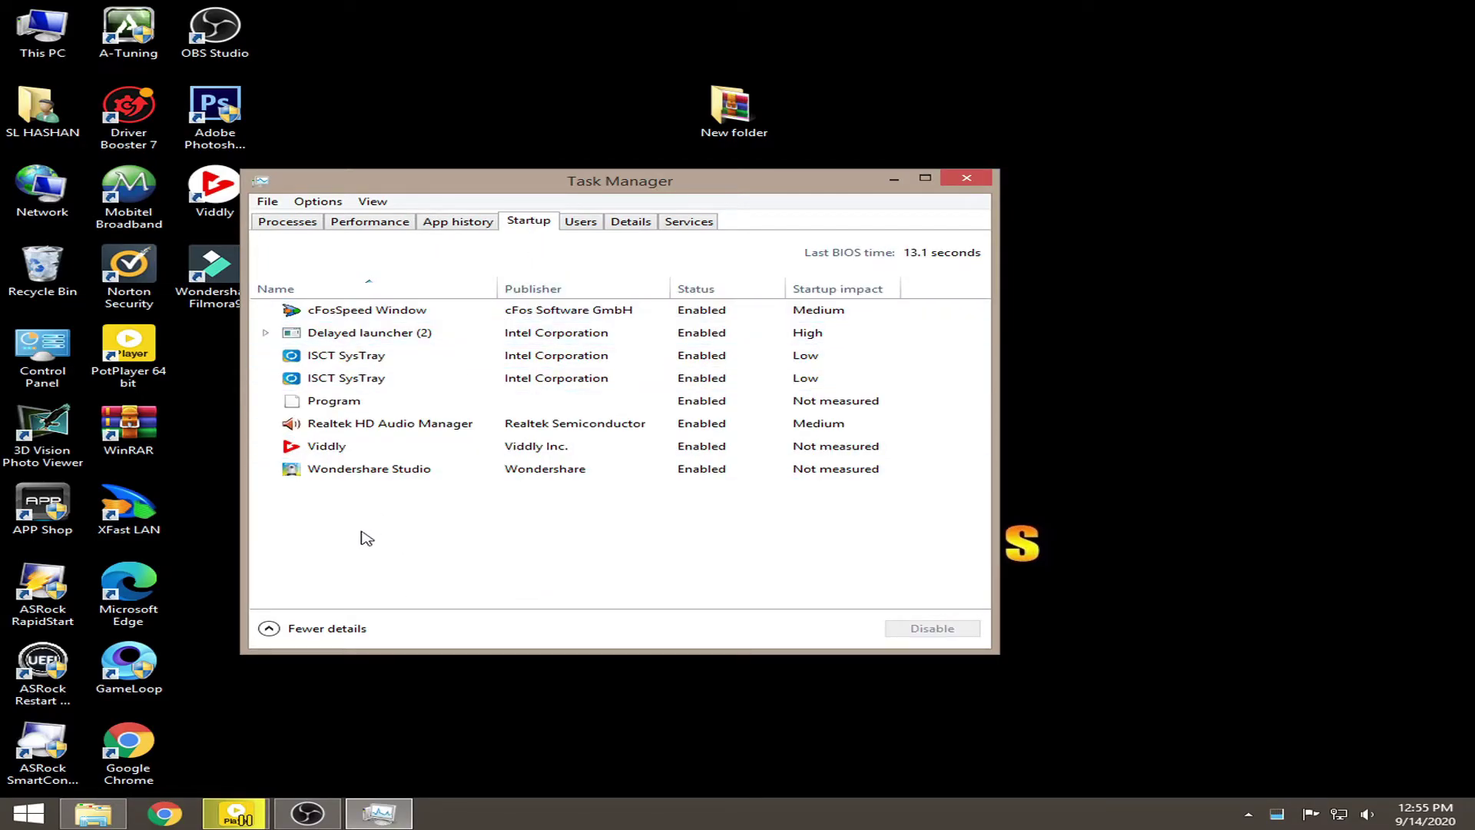
click(389, 471)
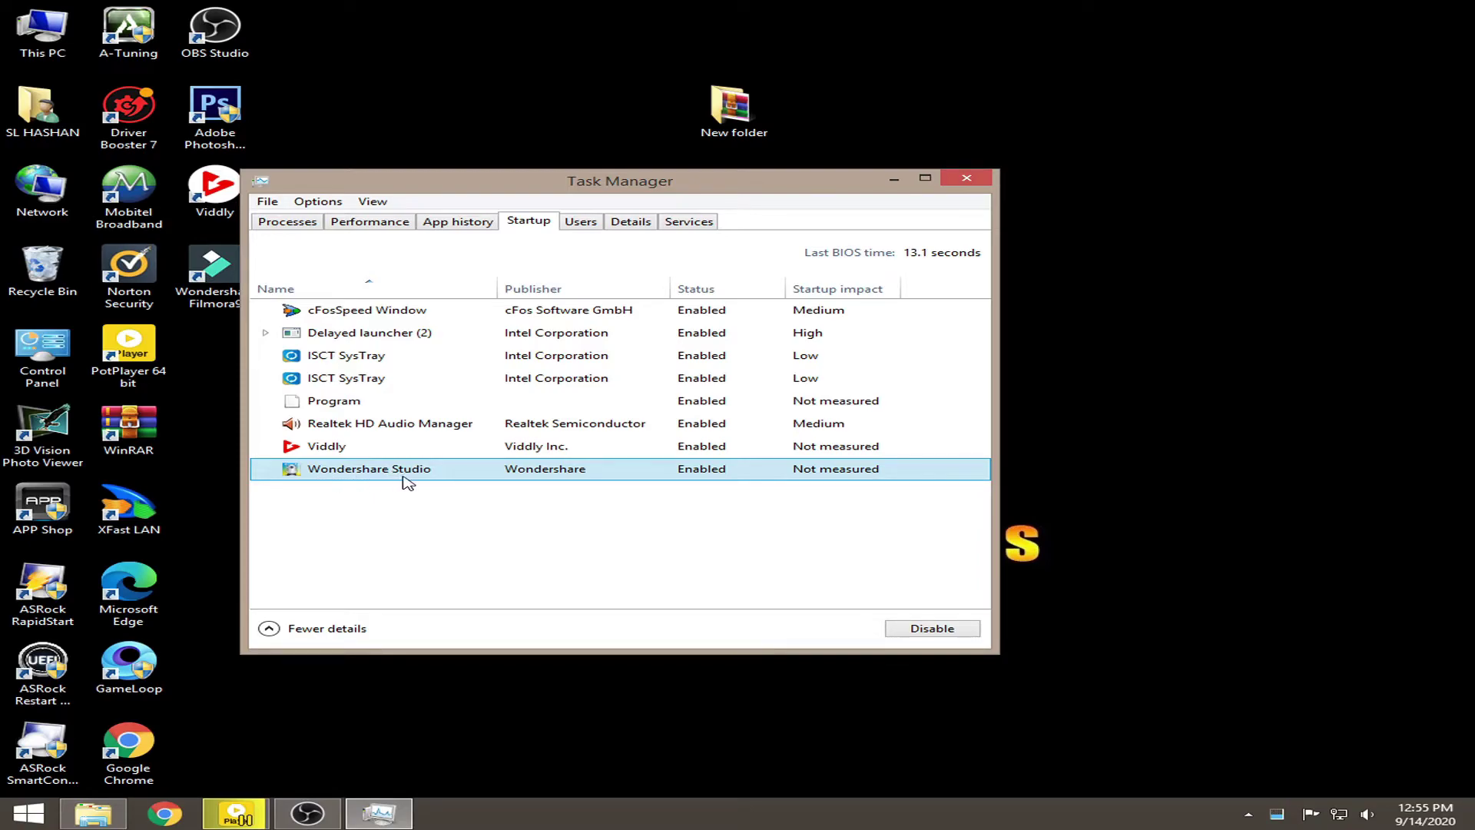
click(927, 636)
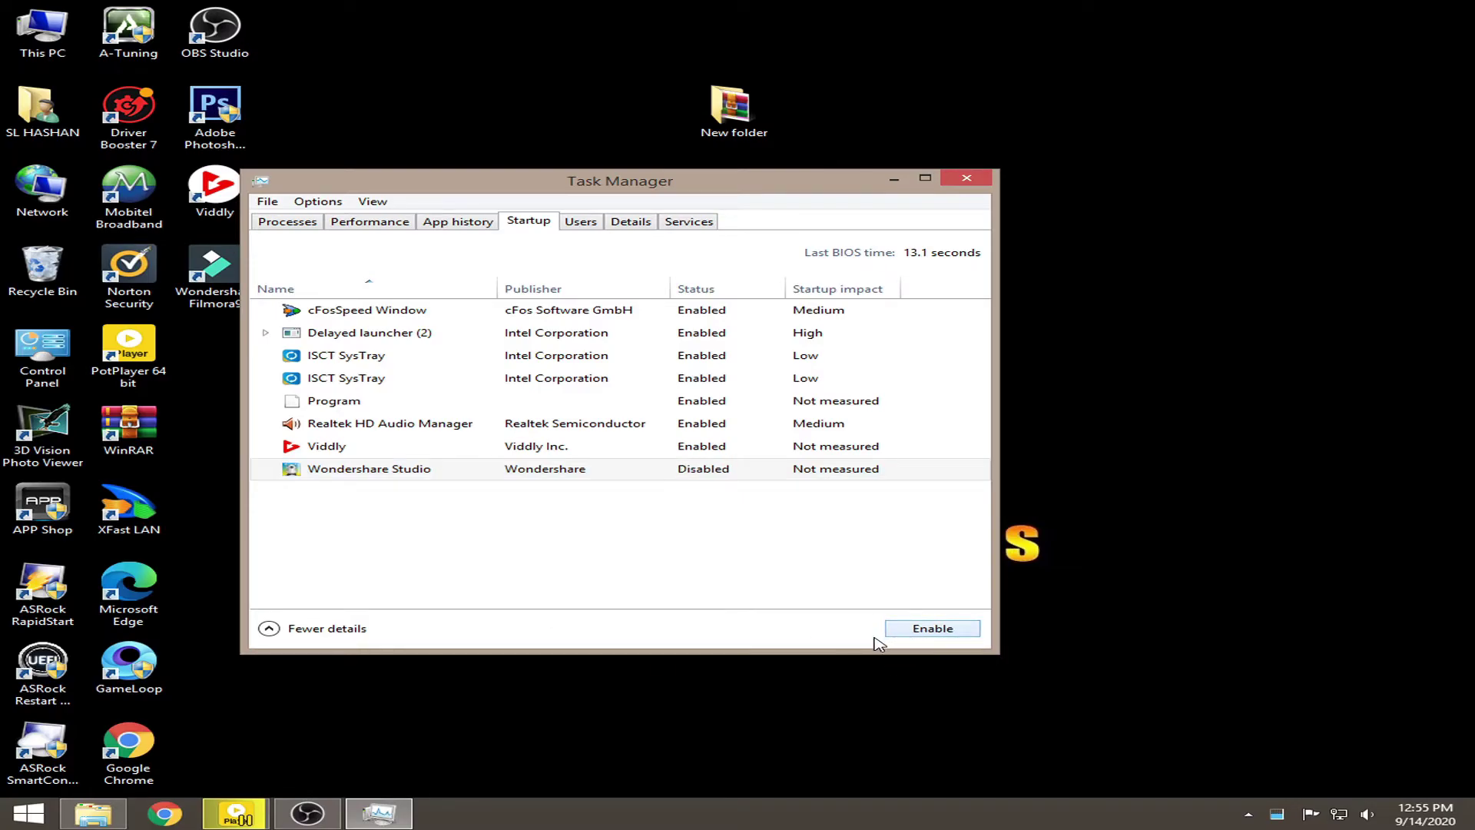
Find WSHelper.exe in the detailed process list and end it, confirming the termination.
click(592, 225)
click(626, 223)
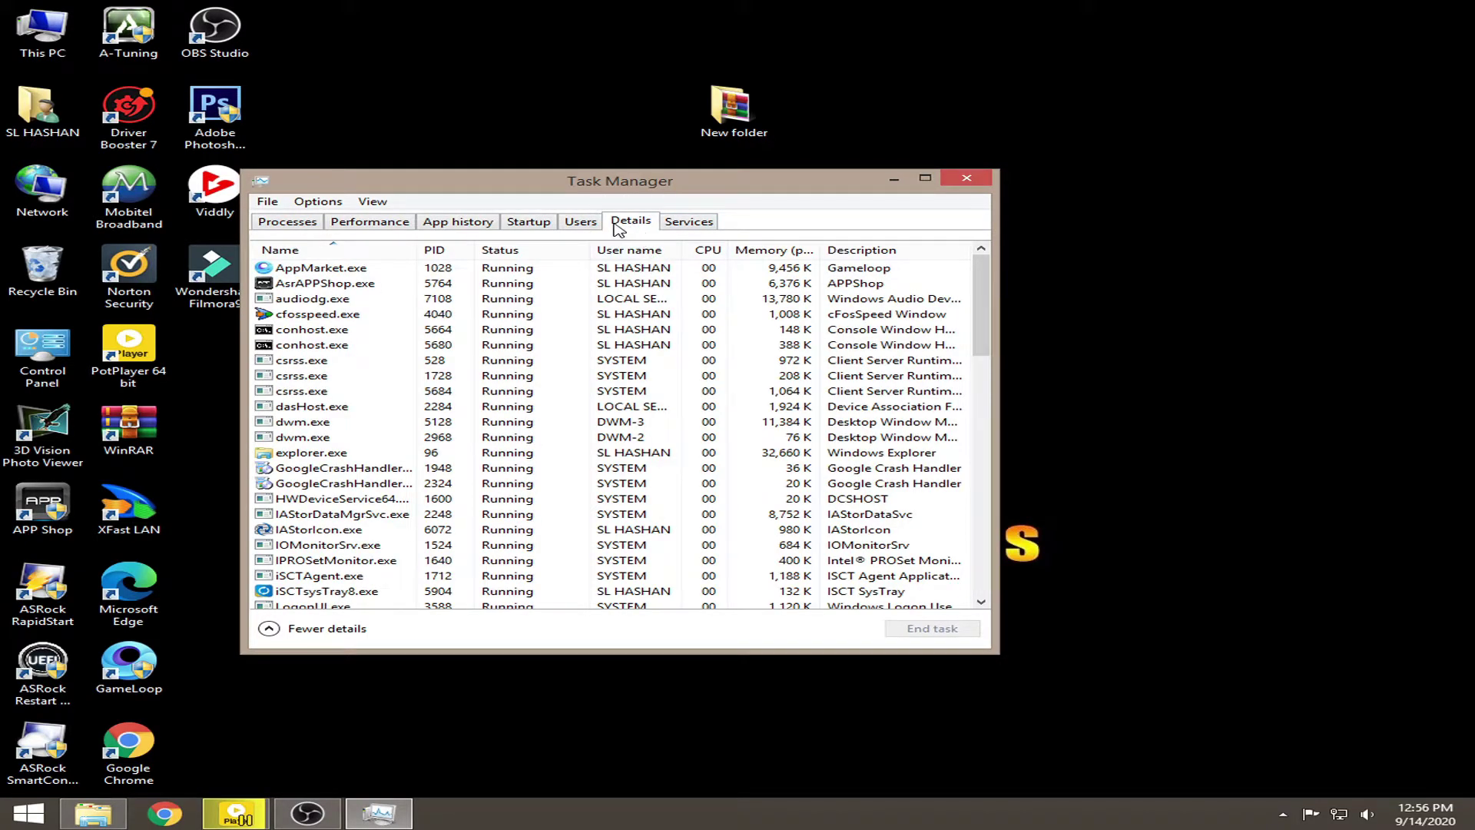
drag(981, 342, 970, 603)
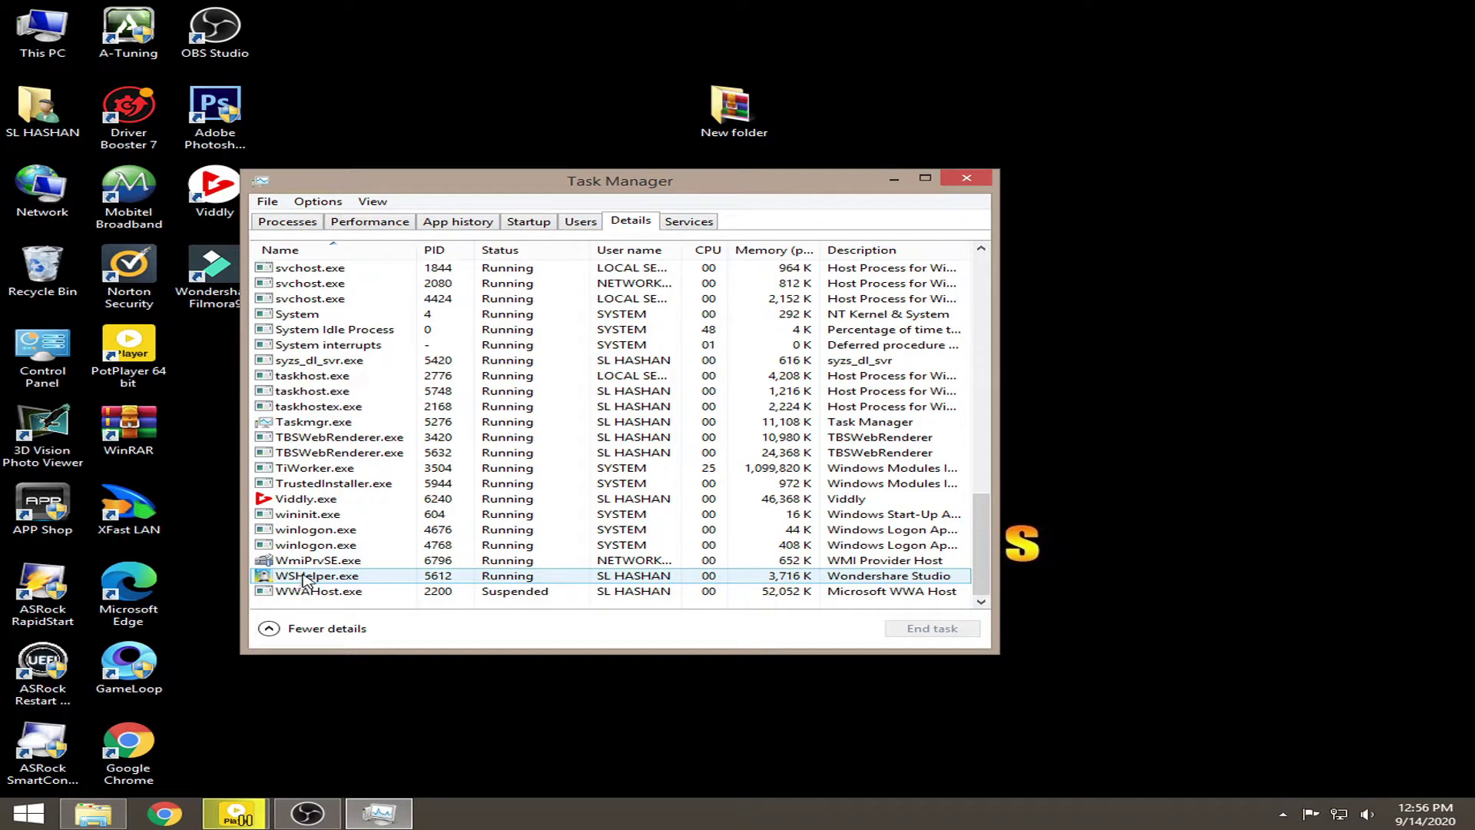
click(323, 583)
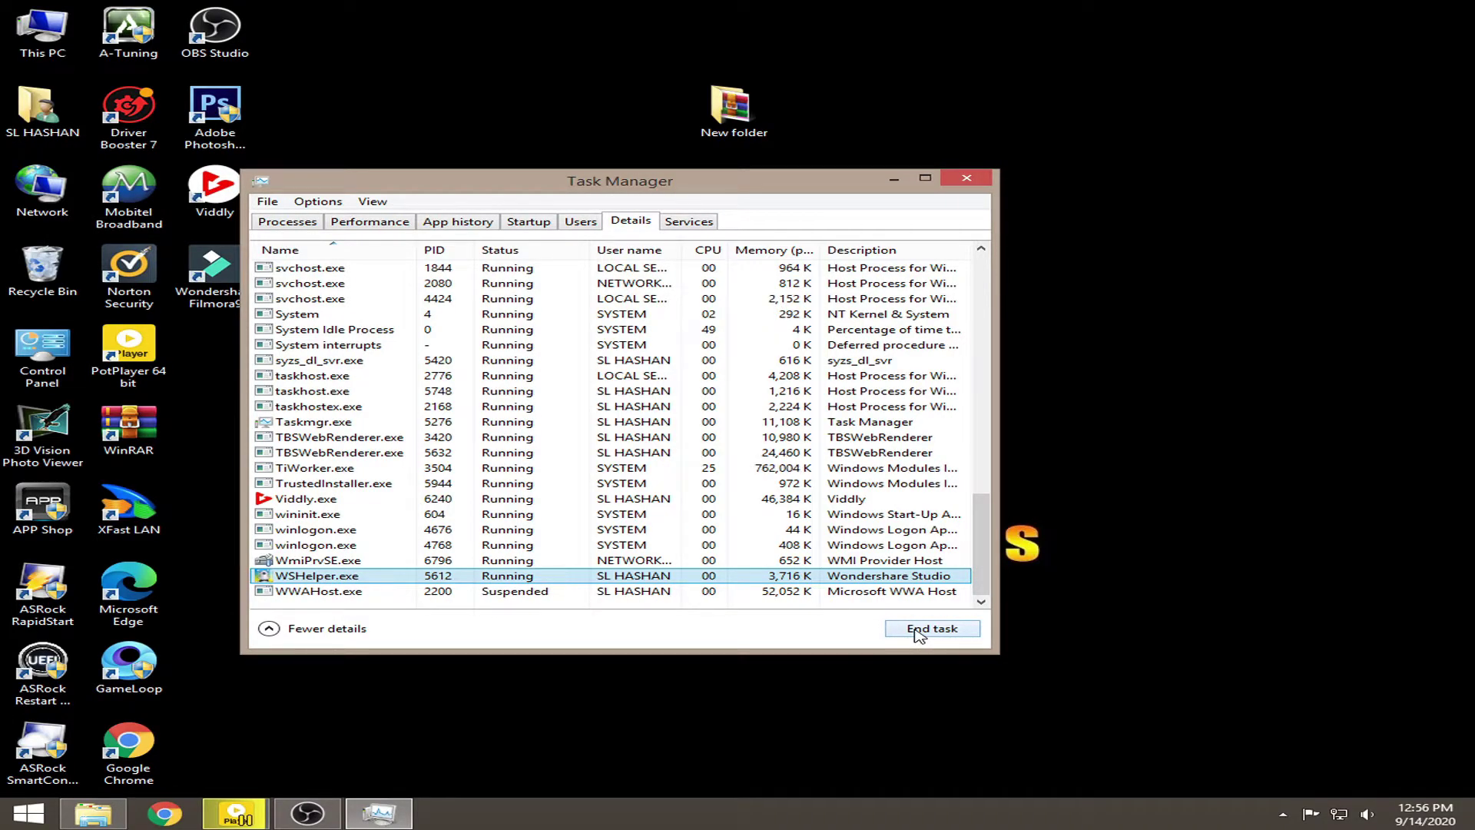
click(919, 635)
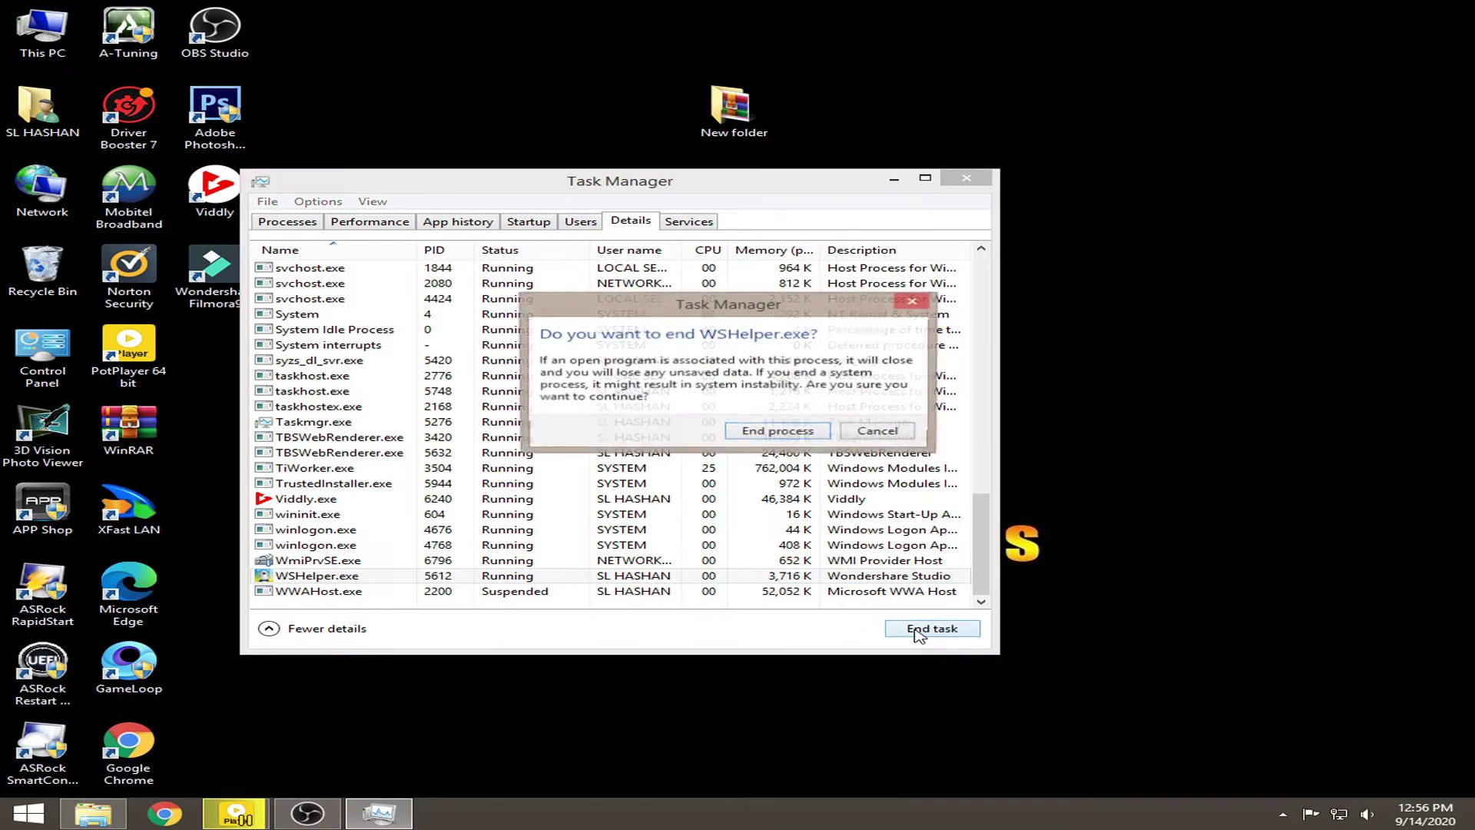
click(783, 432)
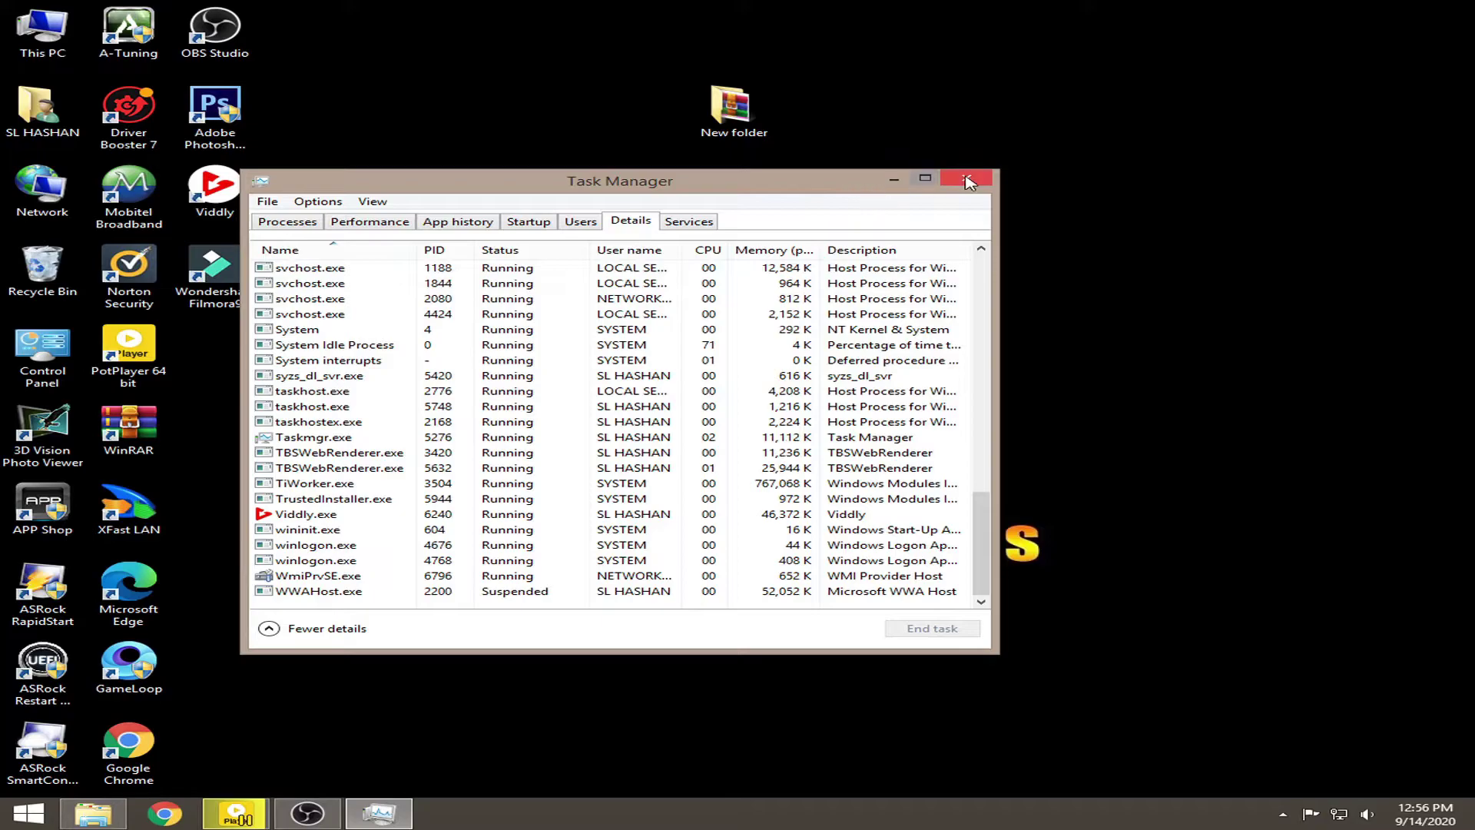
Recheck the startup entries, then close Task Manager and refresh the desktop.
click(527, 222)
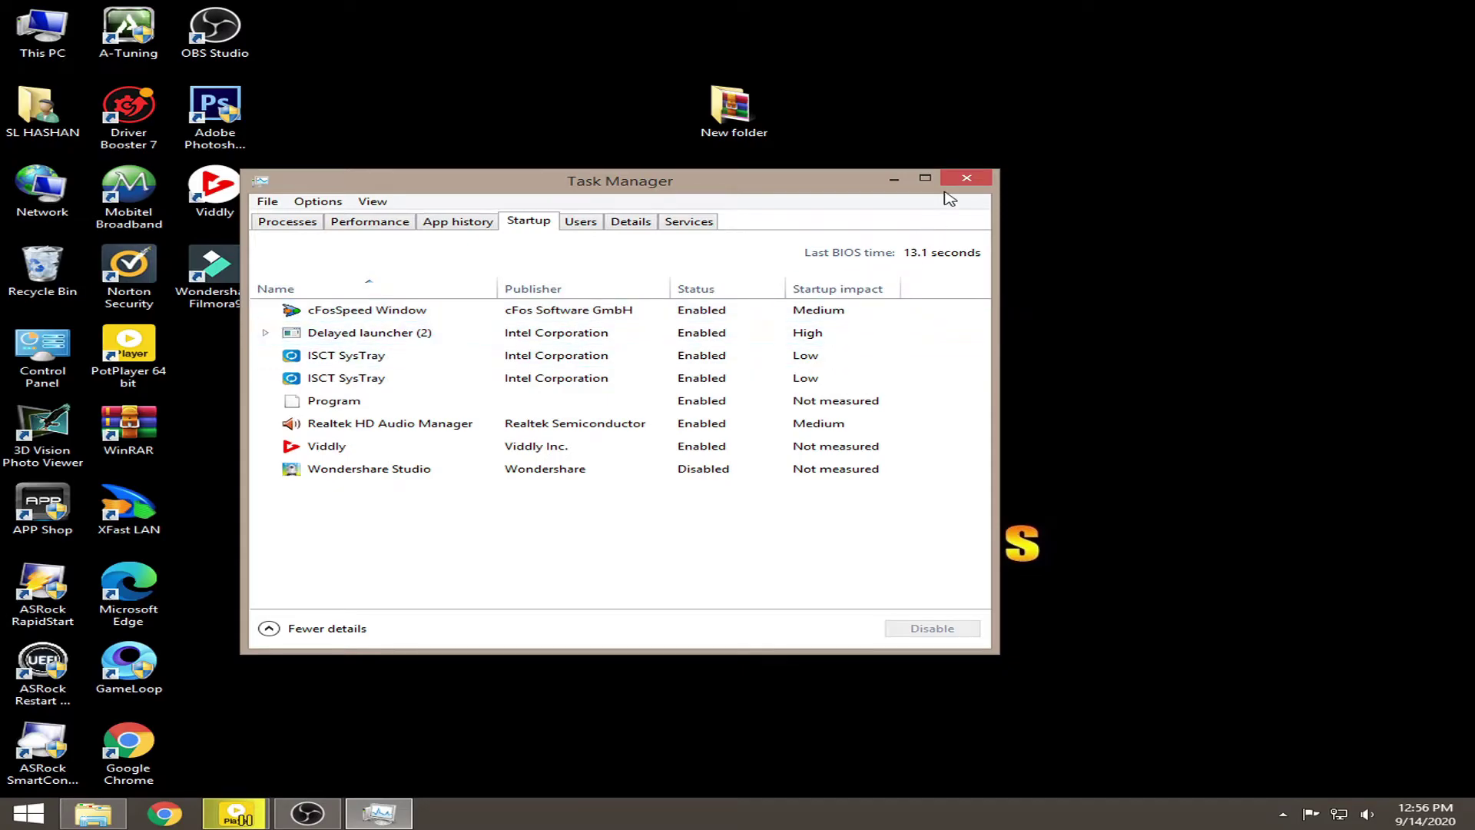
click(967, 178)
right_click(608, 271)
click(638, 307)
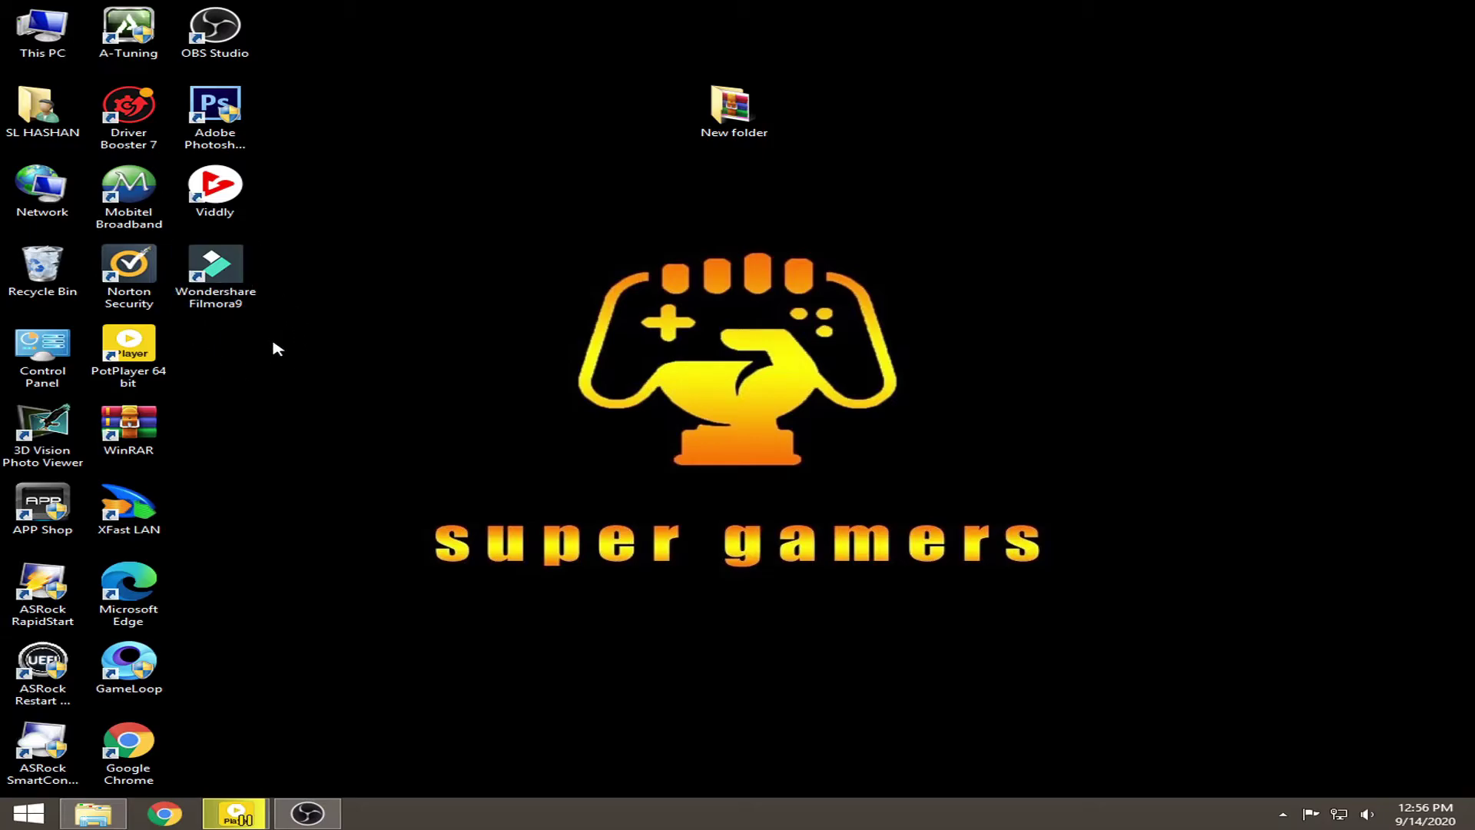
Launch Filmora9 from the desktop shortcut, dismiss the Message Center and minimize the editor.
click(239, 284)
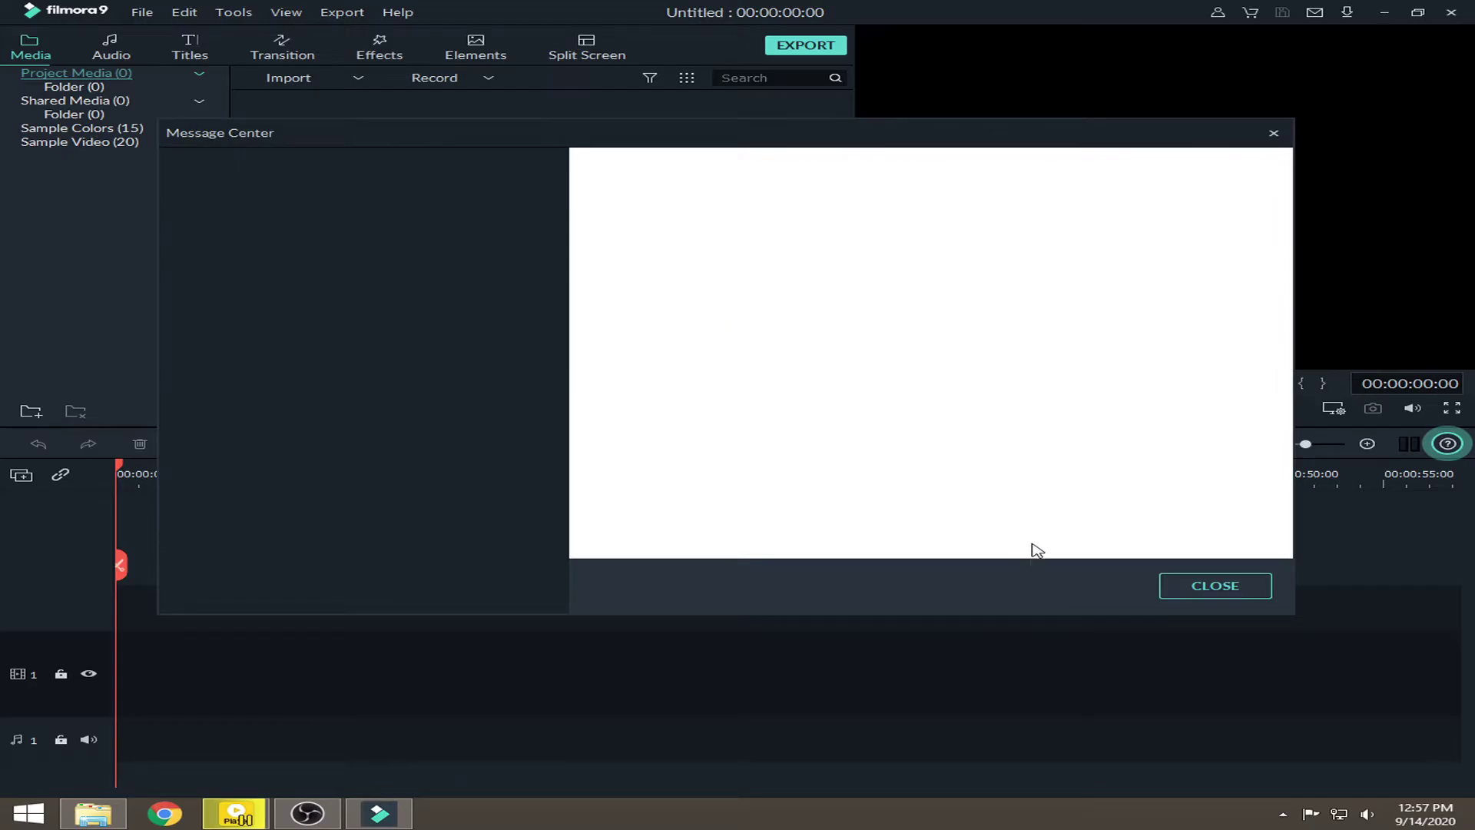
click(1192, 588)
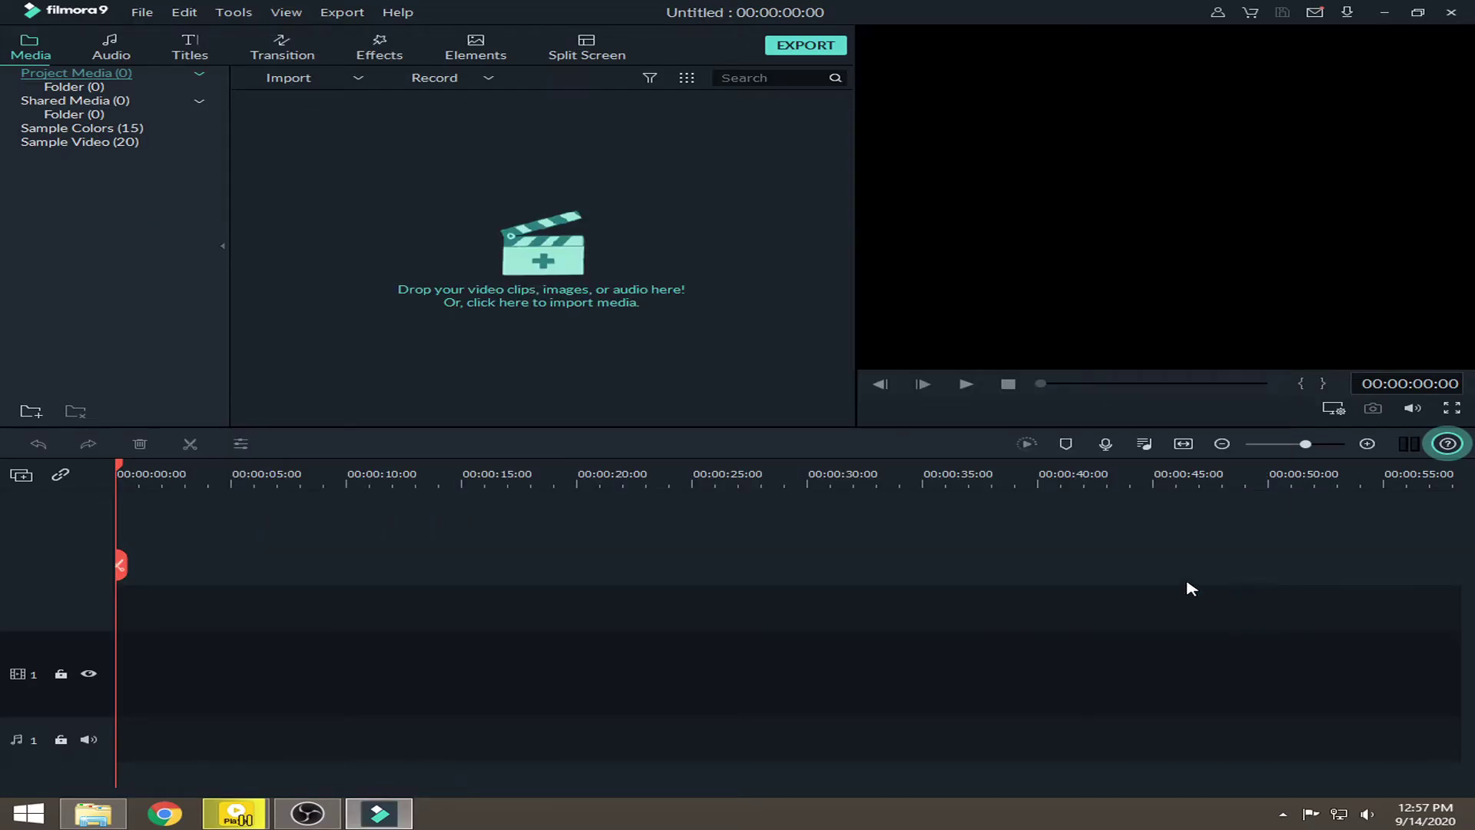
click(1387, 12)
Copy PYG64.dll and winmm.dll from the Crack folder inside New folder > bbt > BBT.
double_click(731, 110)
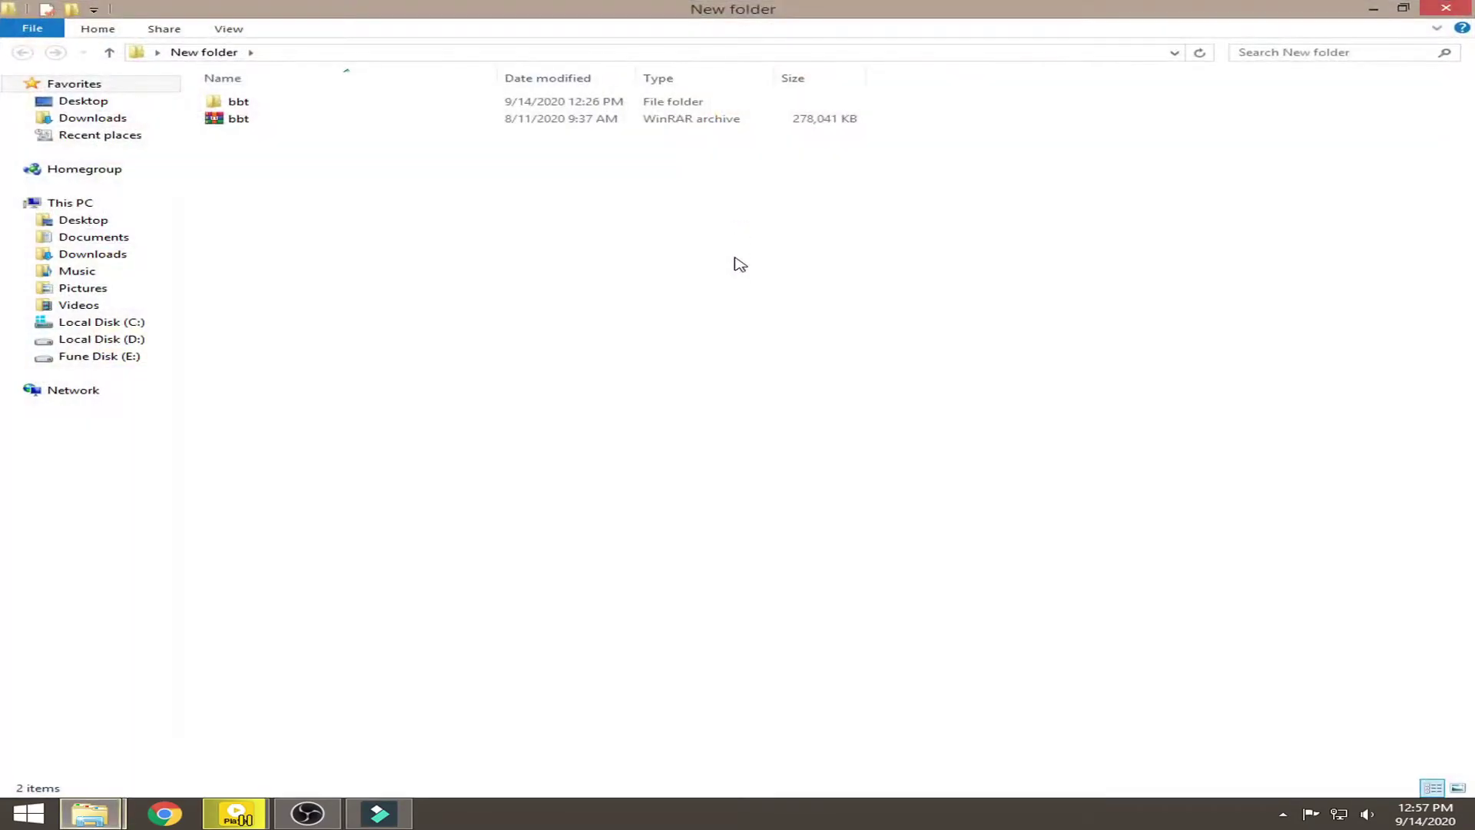
double_click(259, 108)
double_click(259, 109)
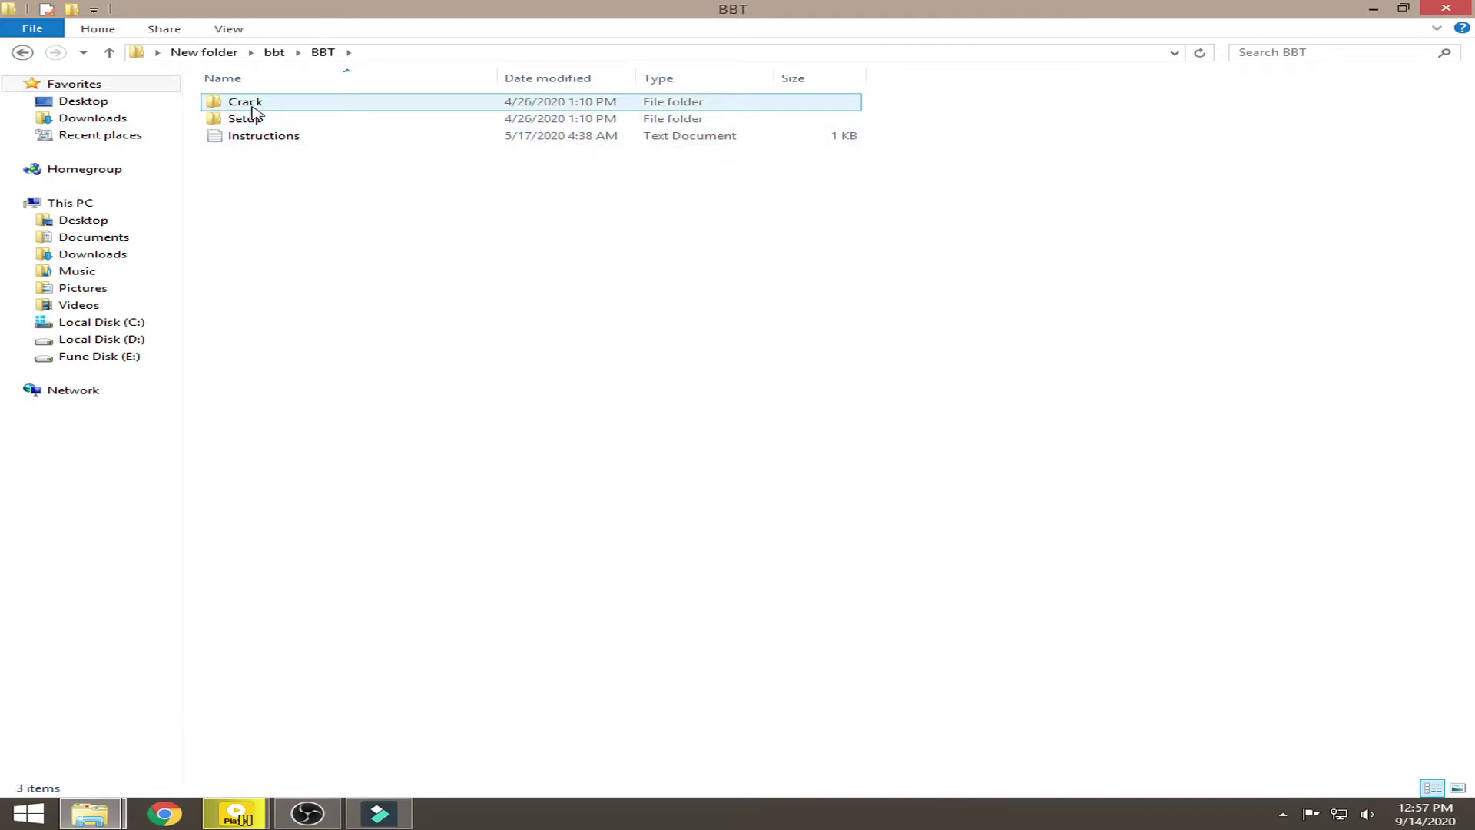
double_click(245, 103)
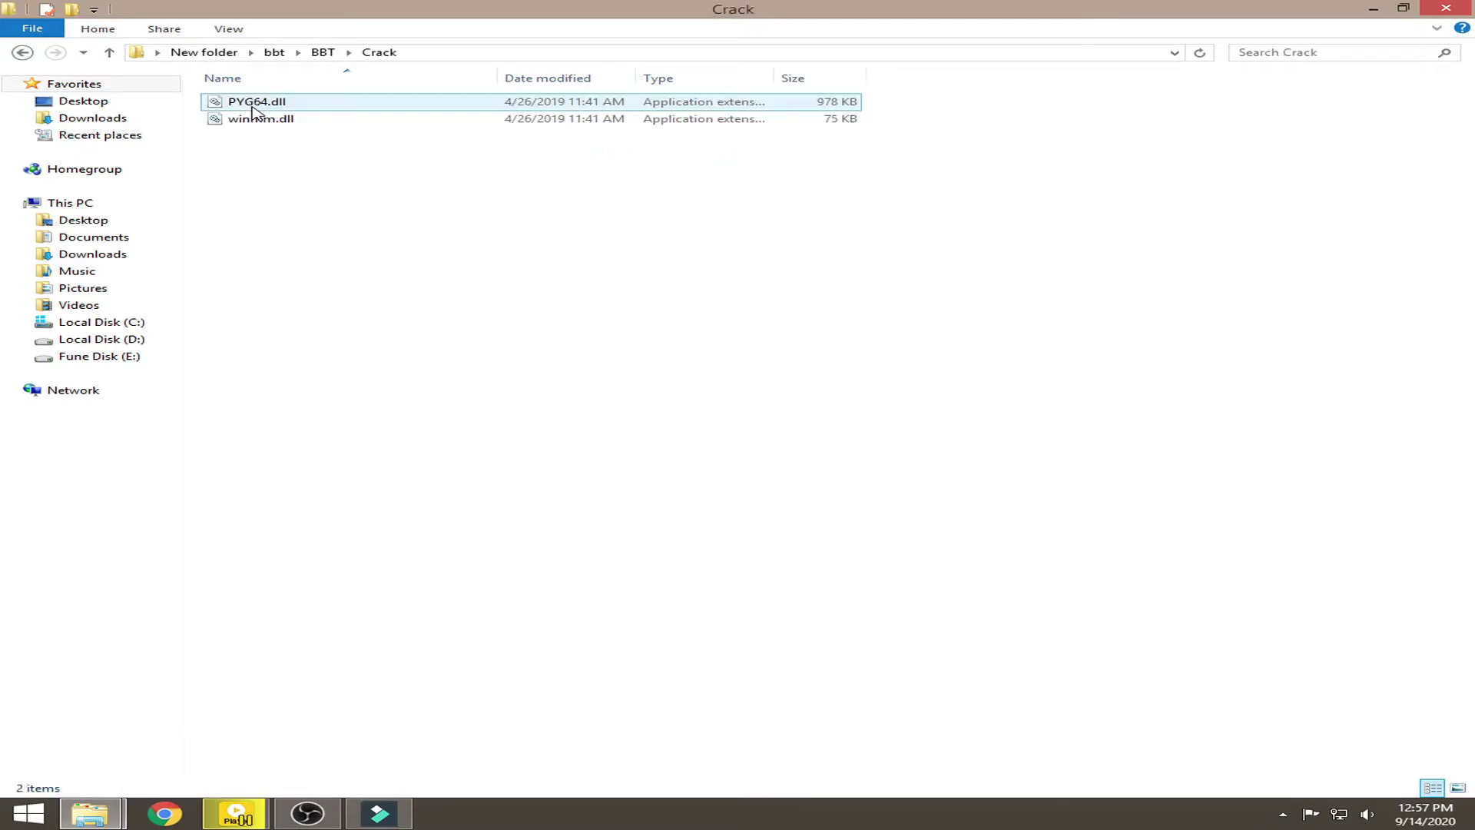
drag(221, 141, 424, 108)
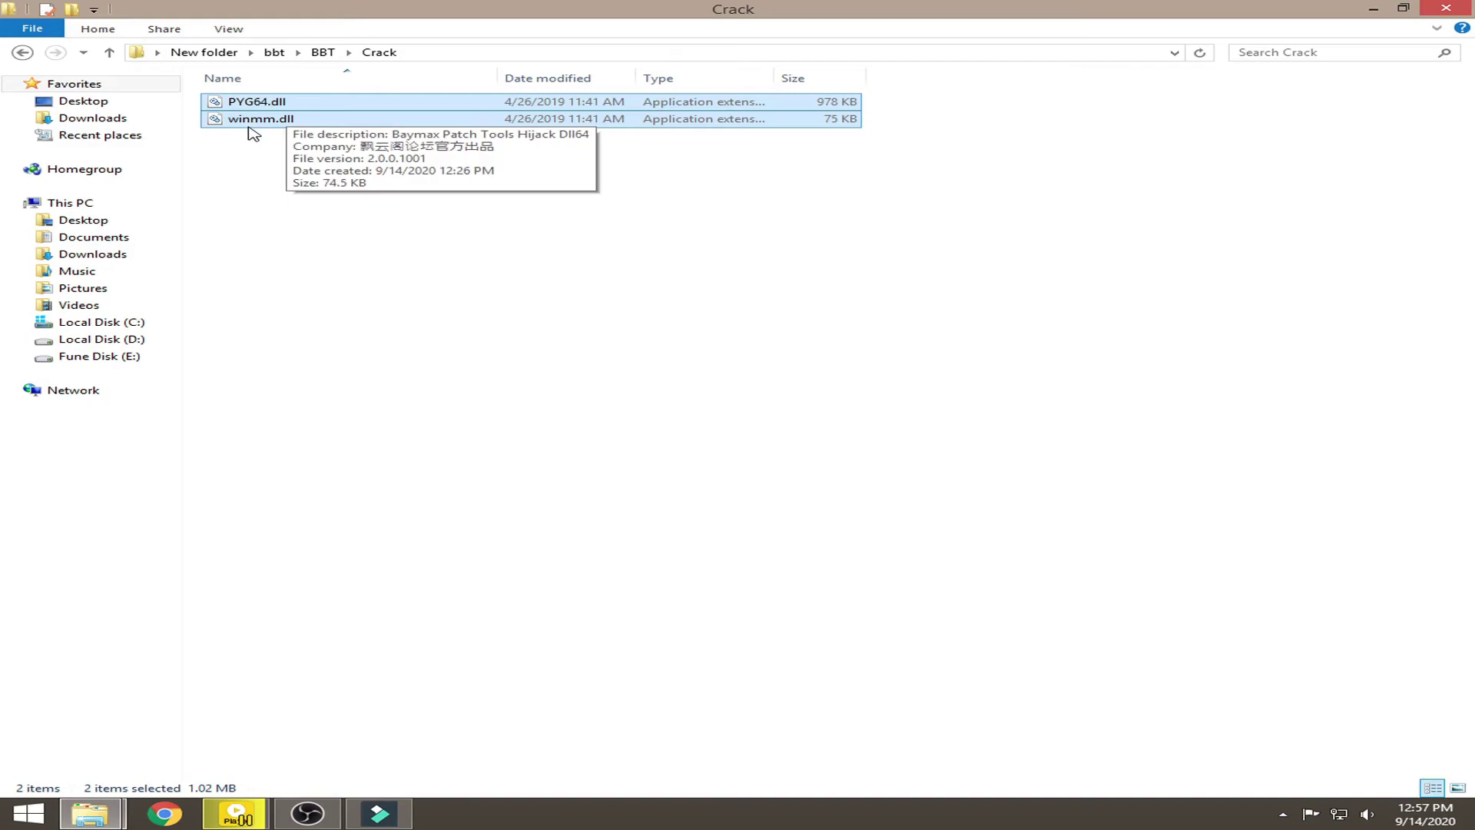
right_click(240, 100)
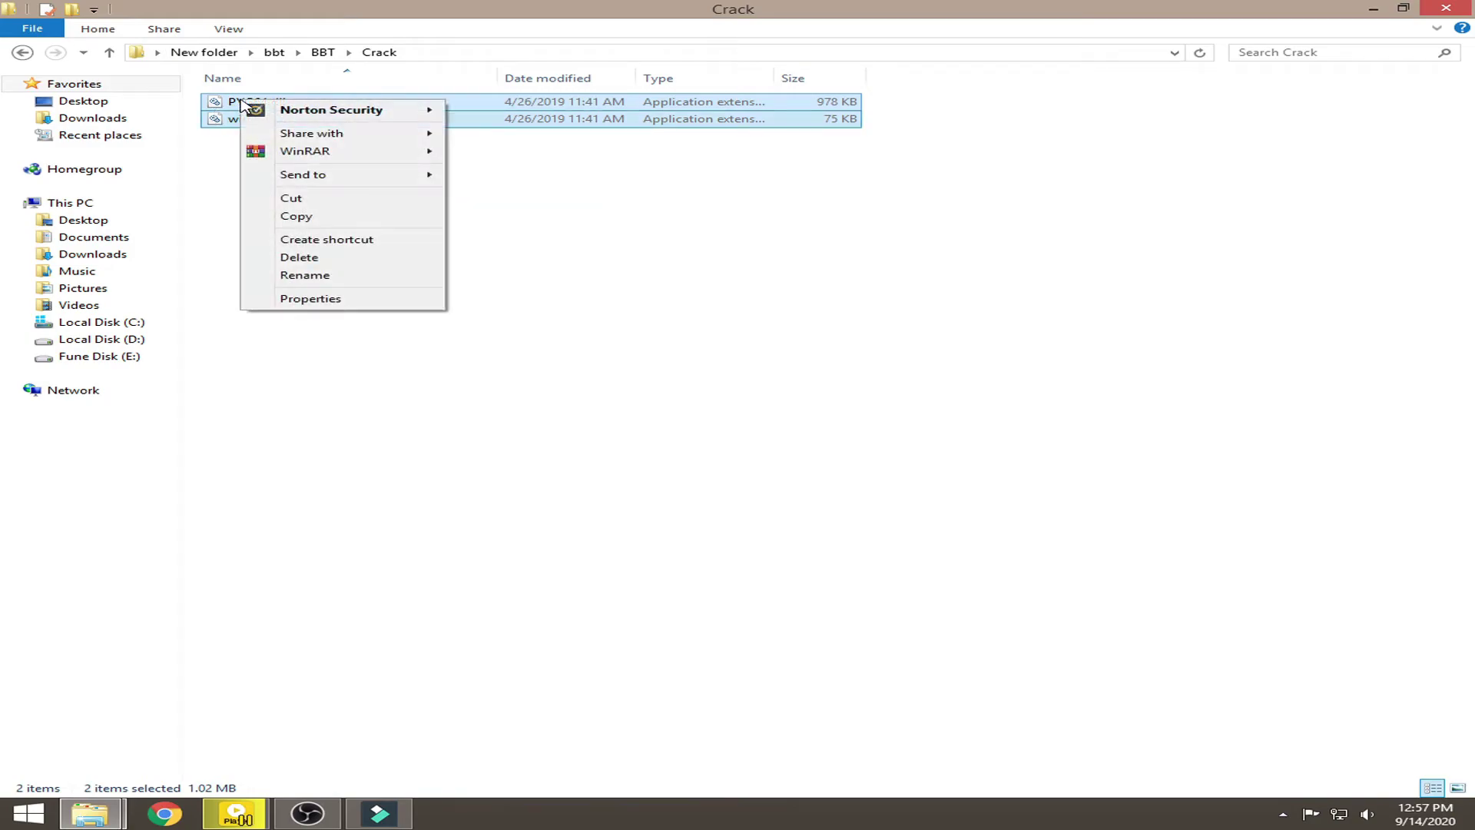
click(330, 218)
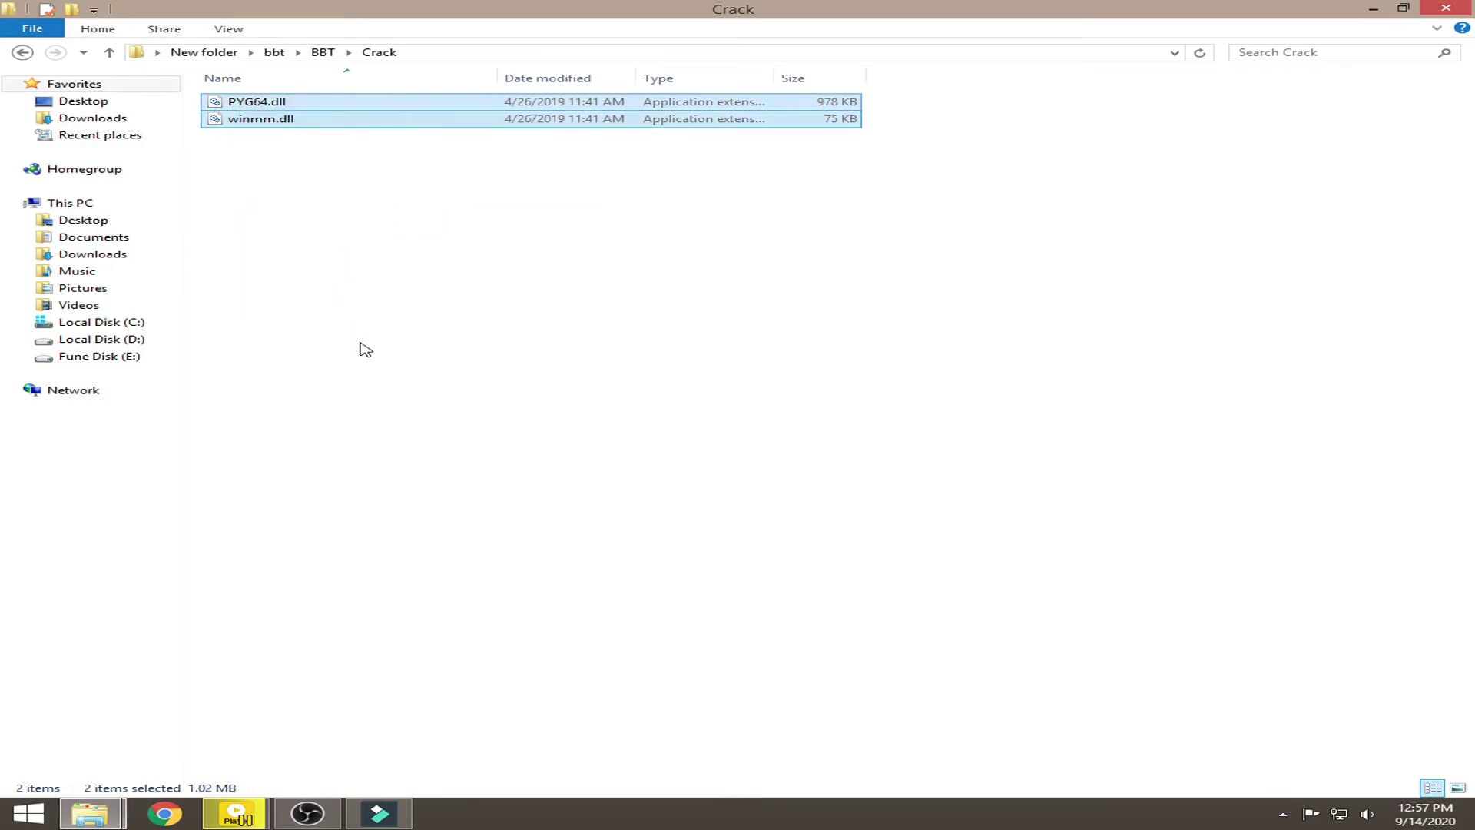
Close the Crack folder and open the file location of the Wondershare Filmora9 desktop shortcut.
click(1445, 7)
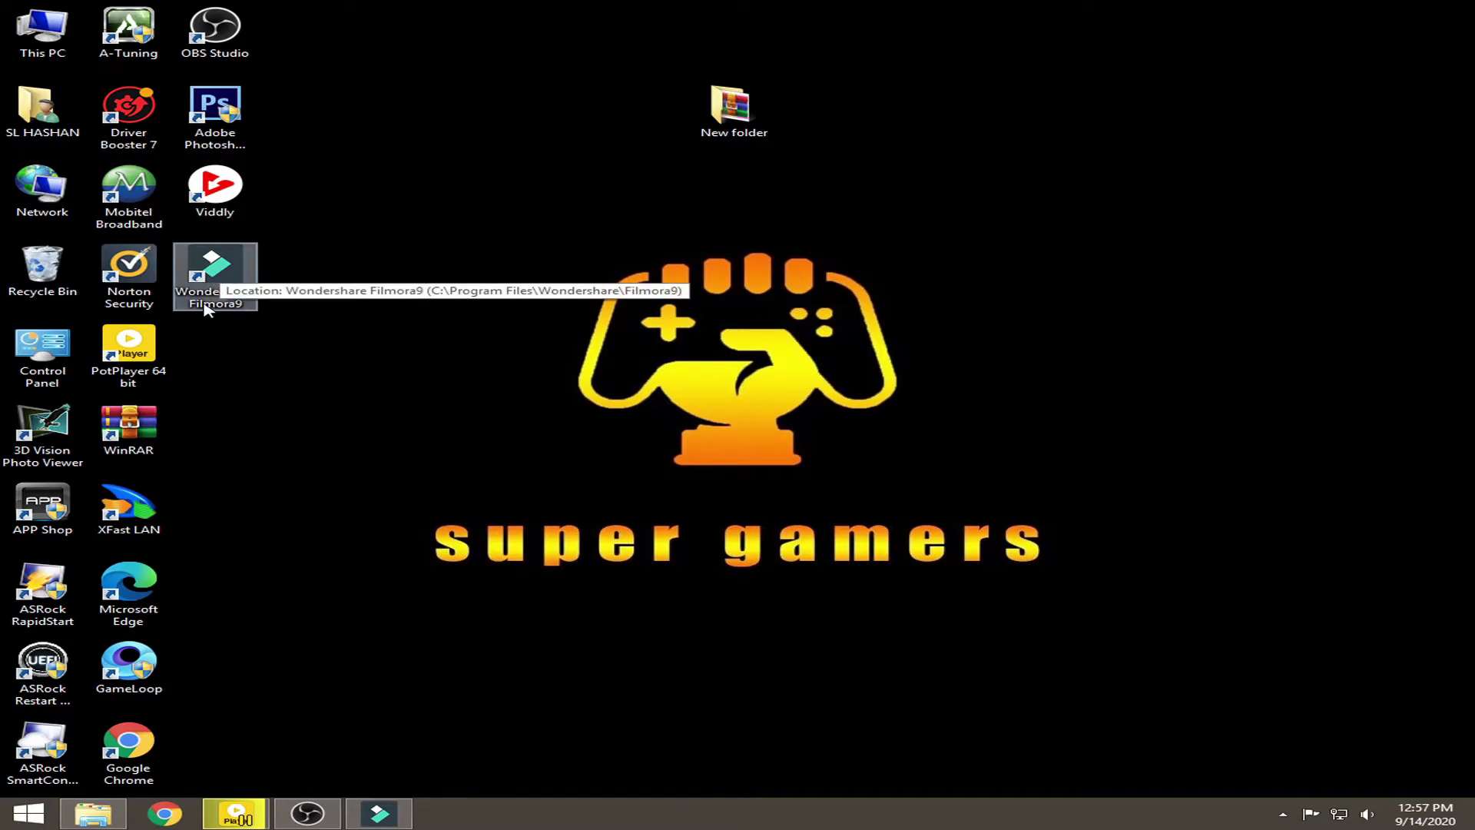
right_click(221, 270)
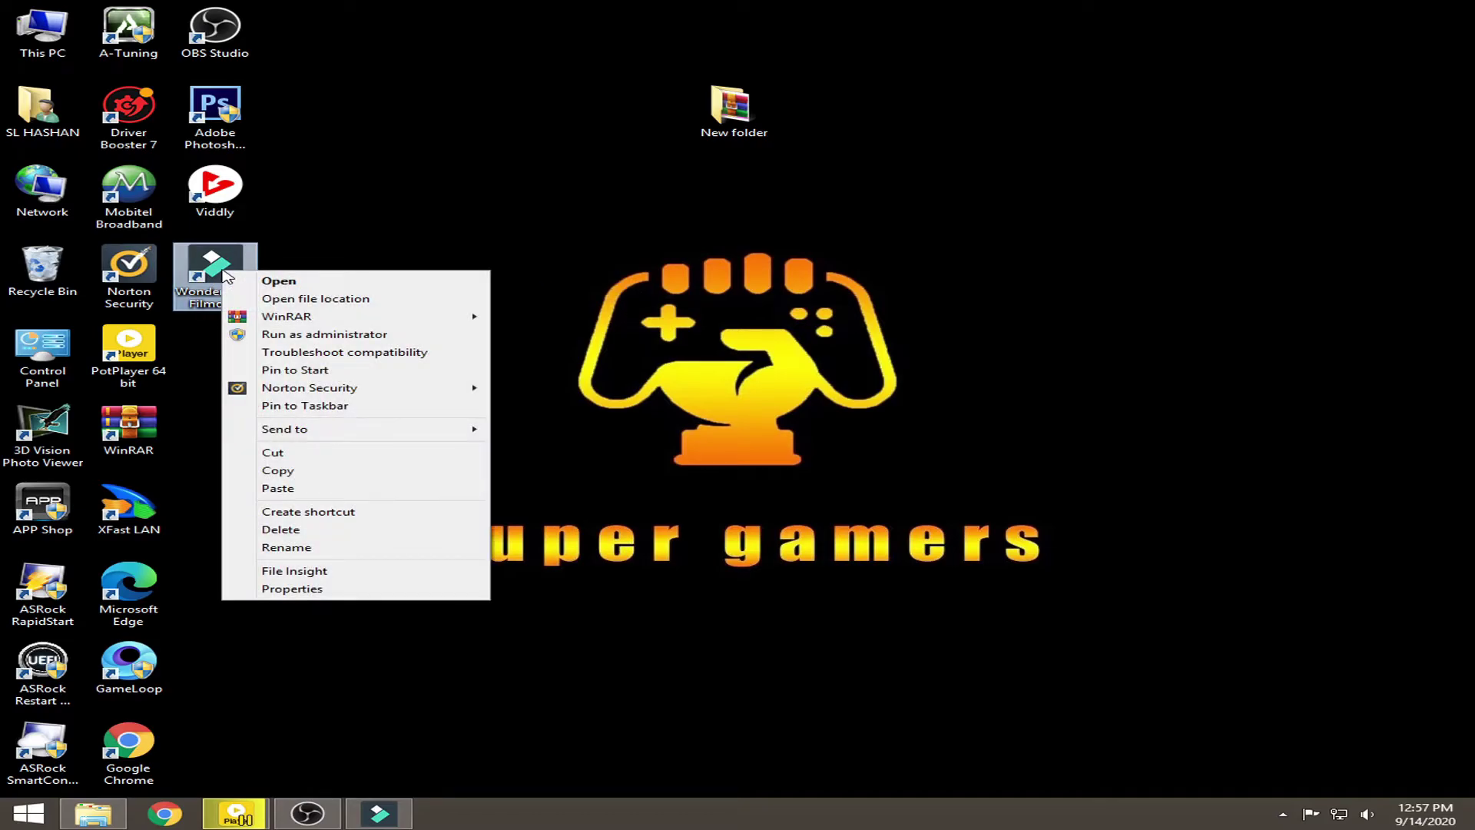
click(301, 298)
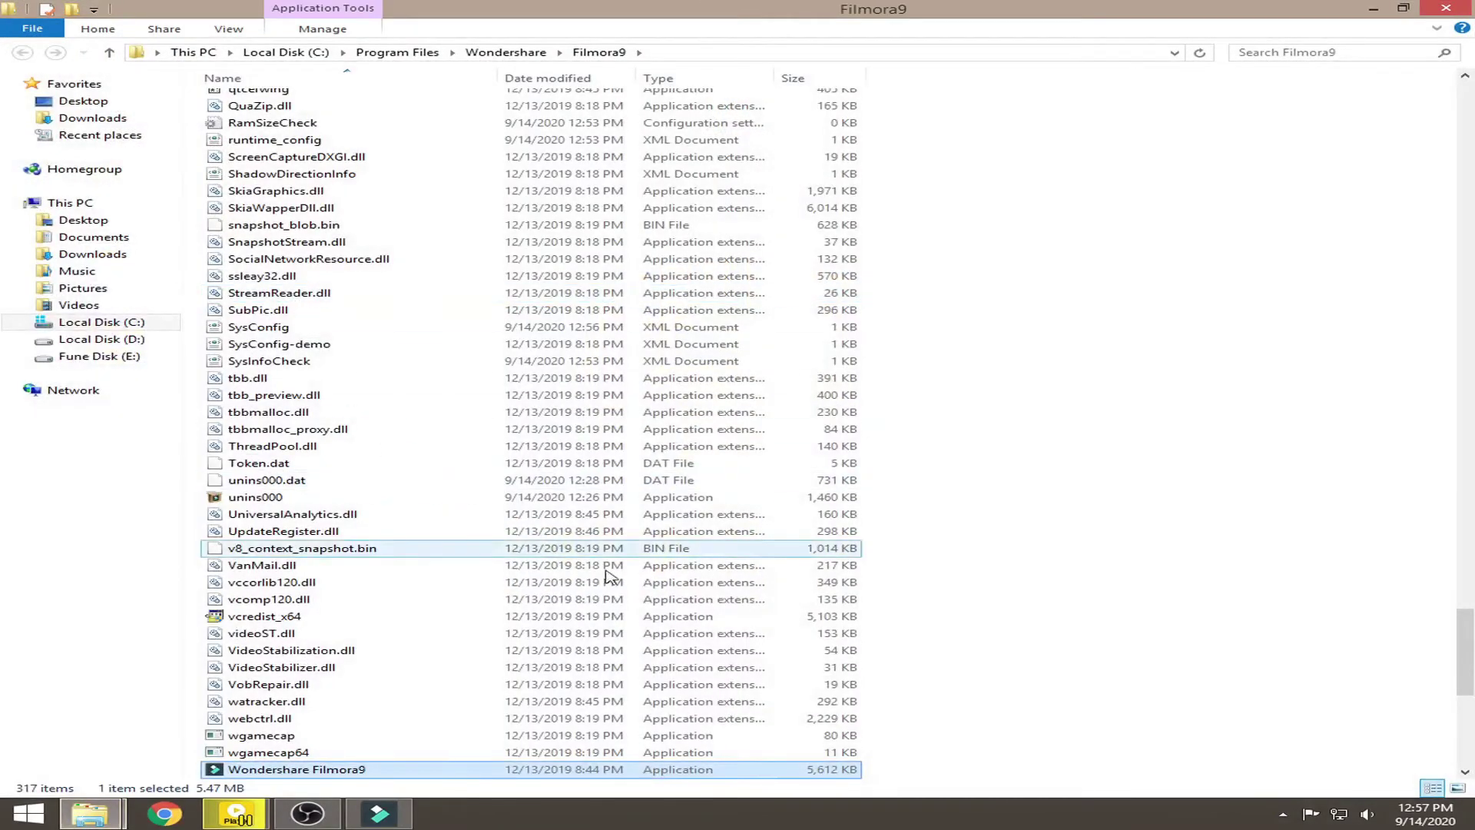
Paste the two copied DLL files into the Filmora9 program folder, check them in the file list and close the folder.
click(1012, 437)
right_click(997, 249)
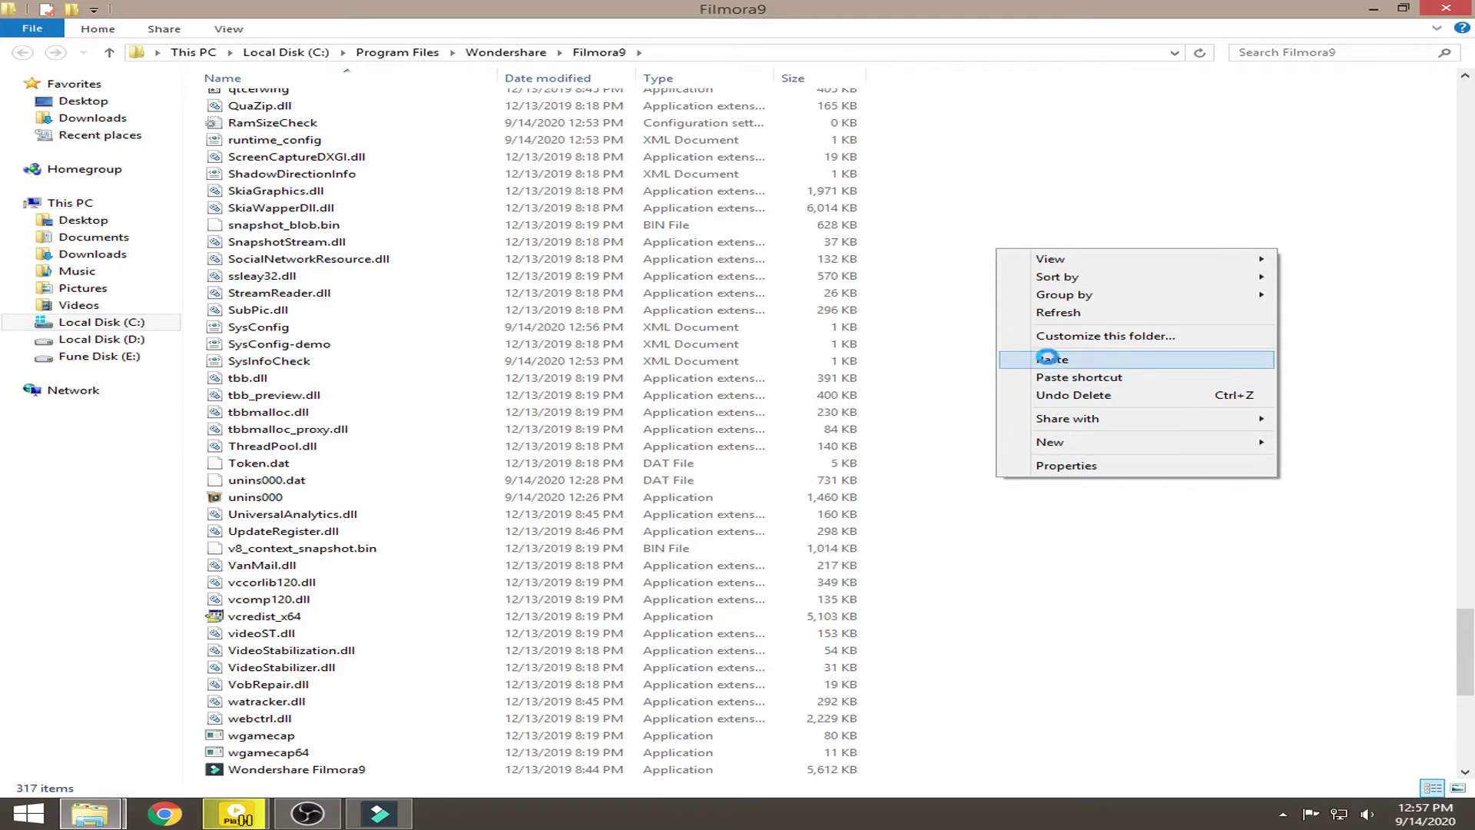
click(1052, 361)
scroll(991, 412, up, 4)
scroll(997, 415, down, 4)
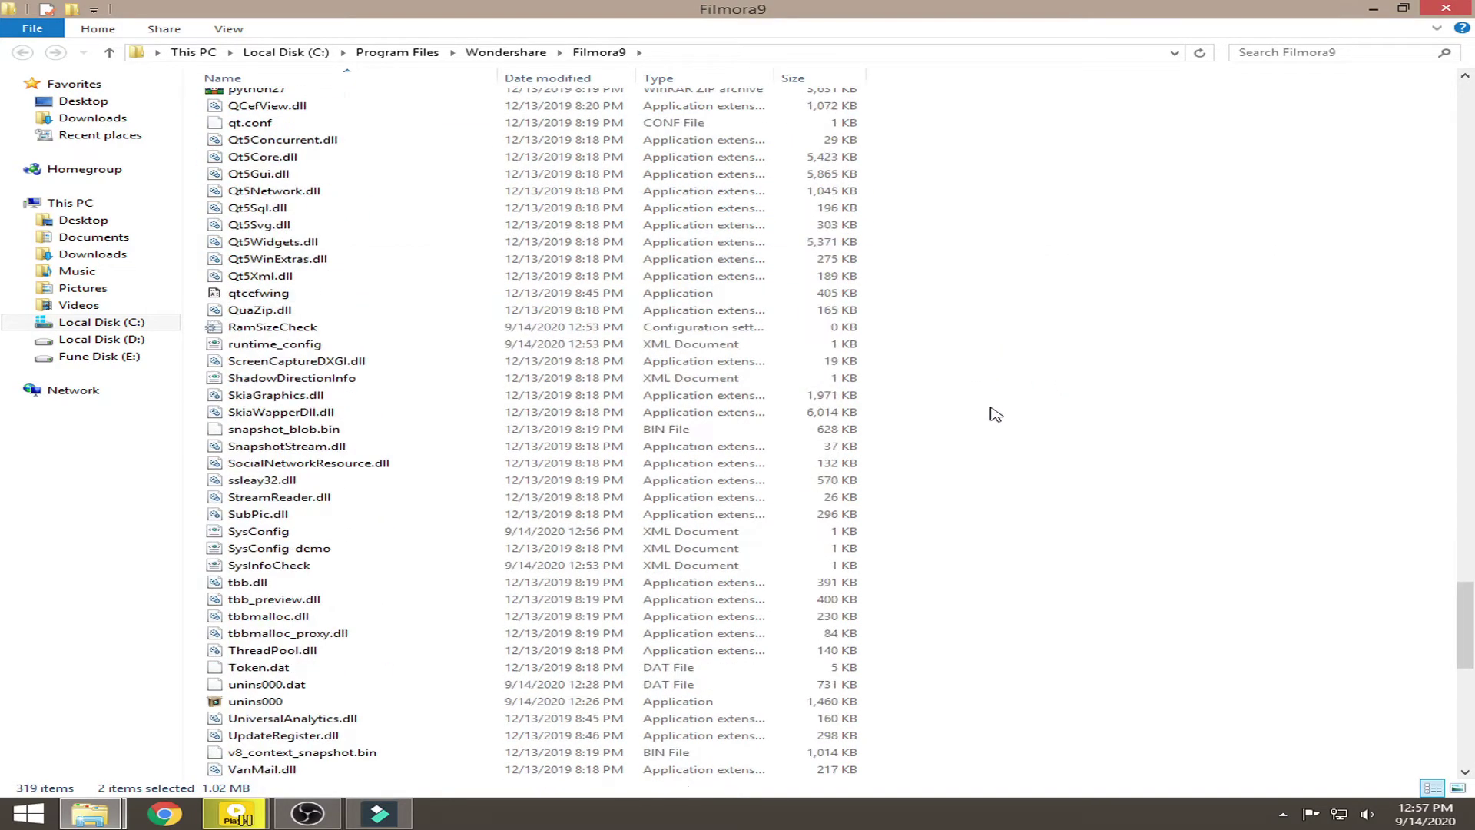
scroll(996, 415, down, 9)
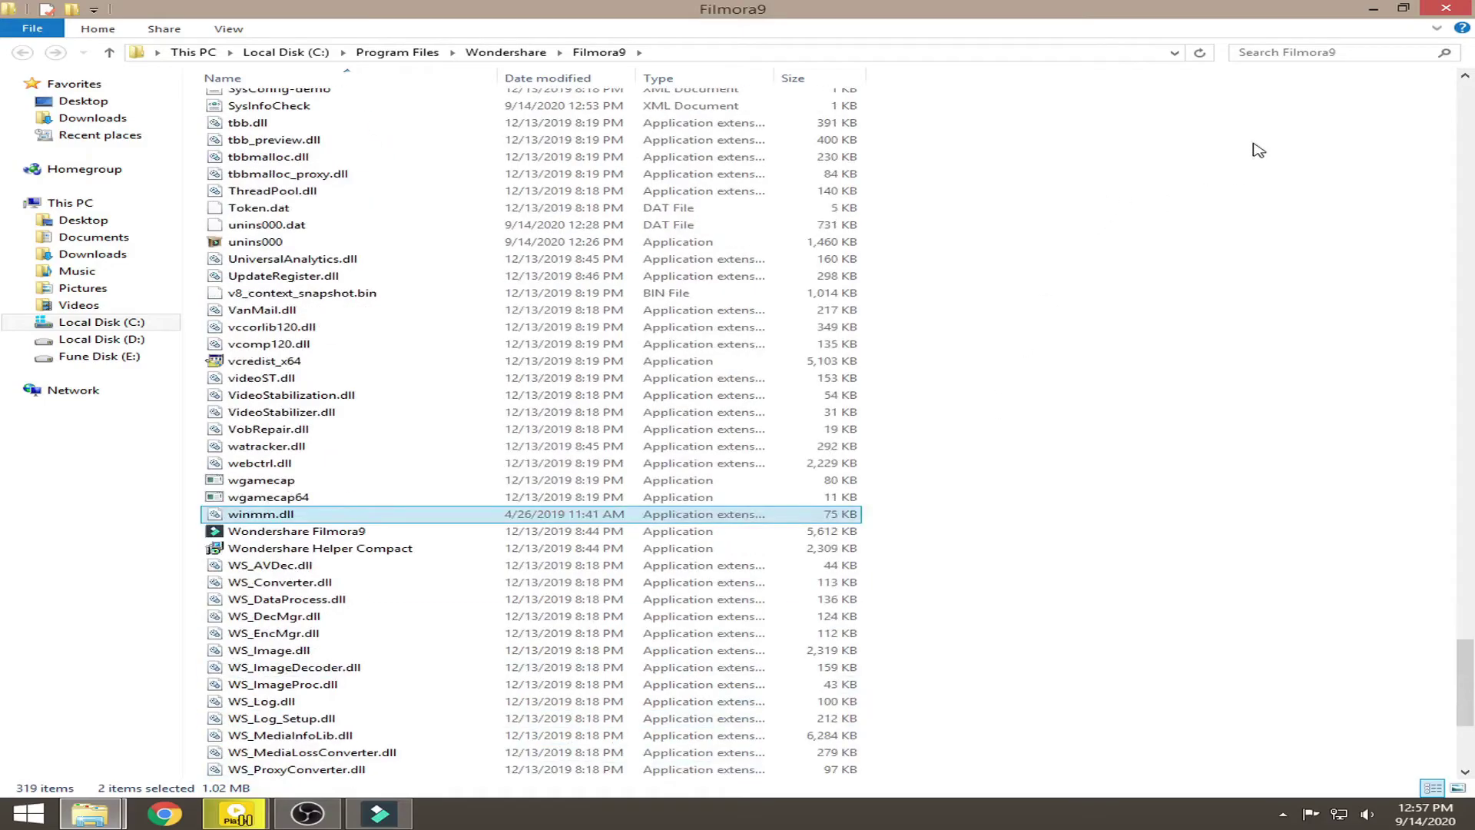
click(1447, 9)
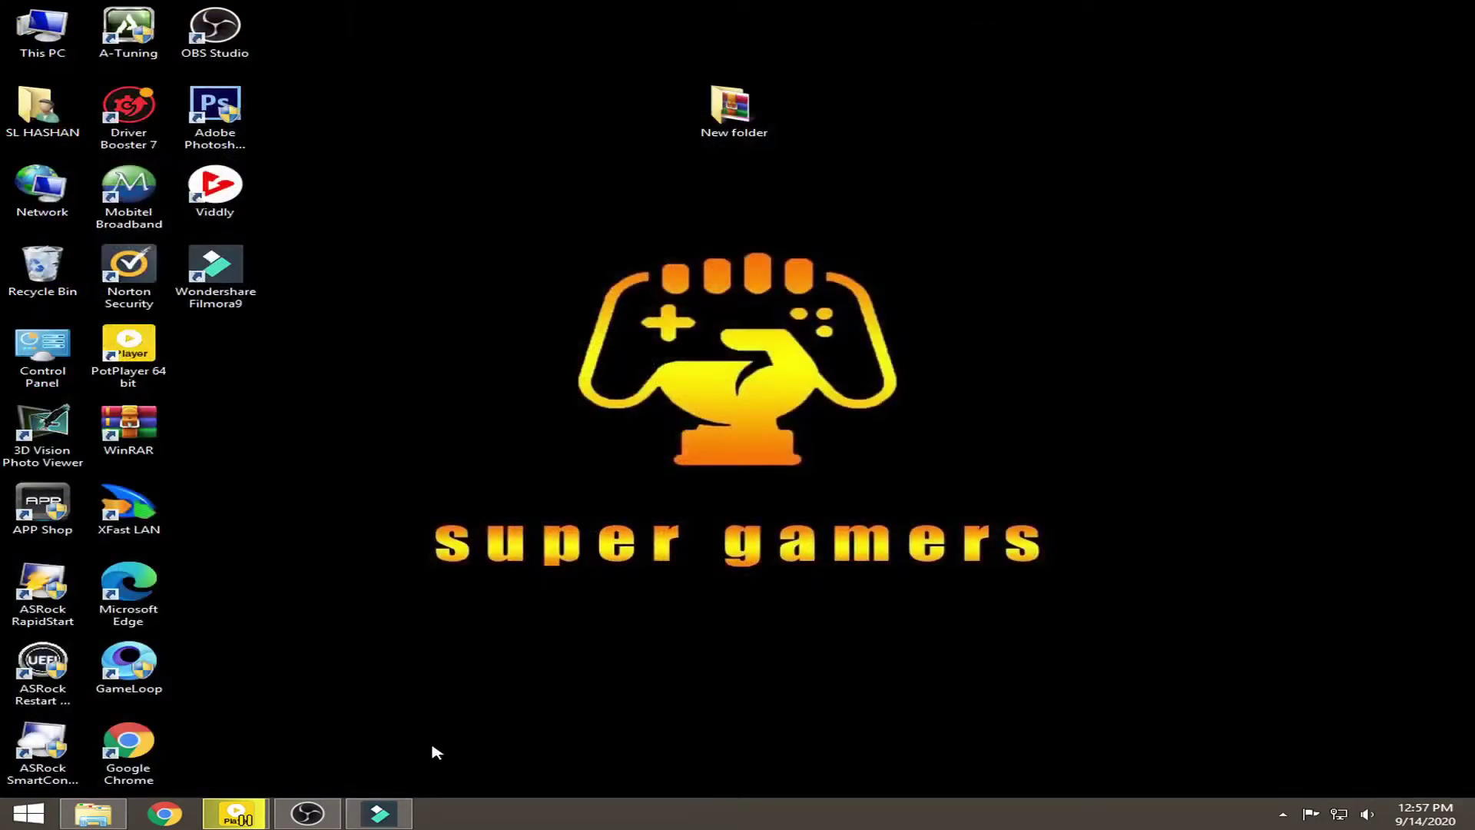
Close the minimized Filmora9 editor, restart it from the desktop shortcut and dismiss the Message Center.
click(379, 813)
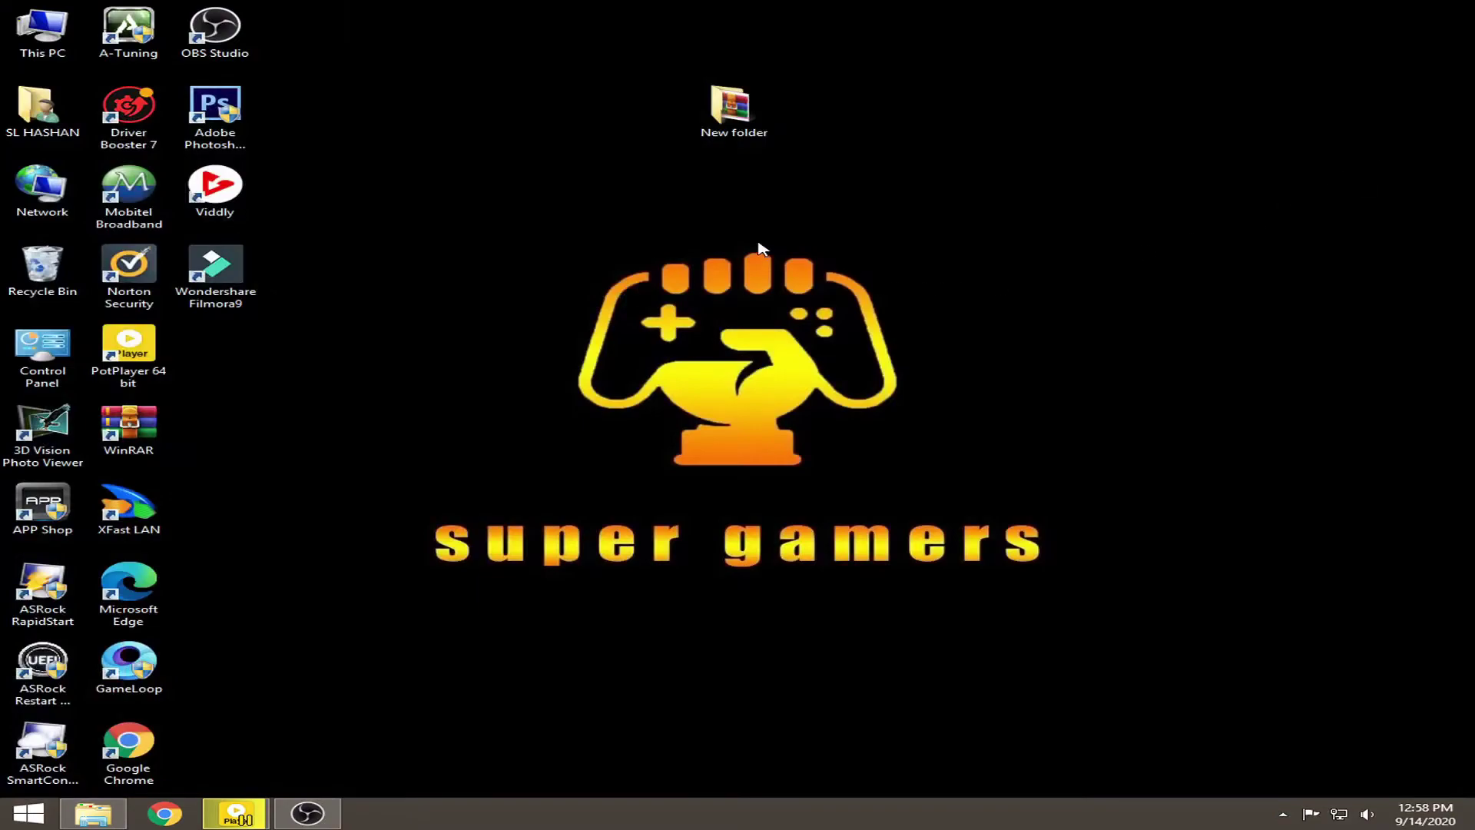
right_click(744, 230)
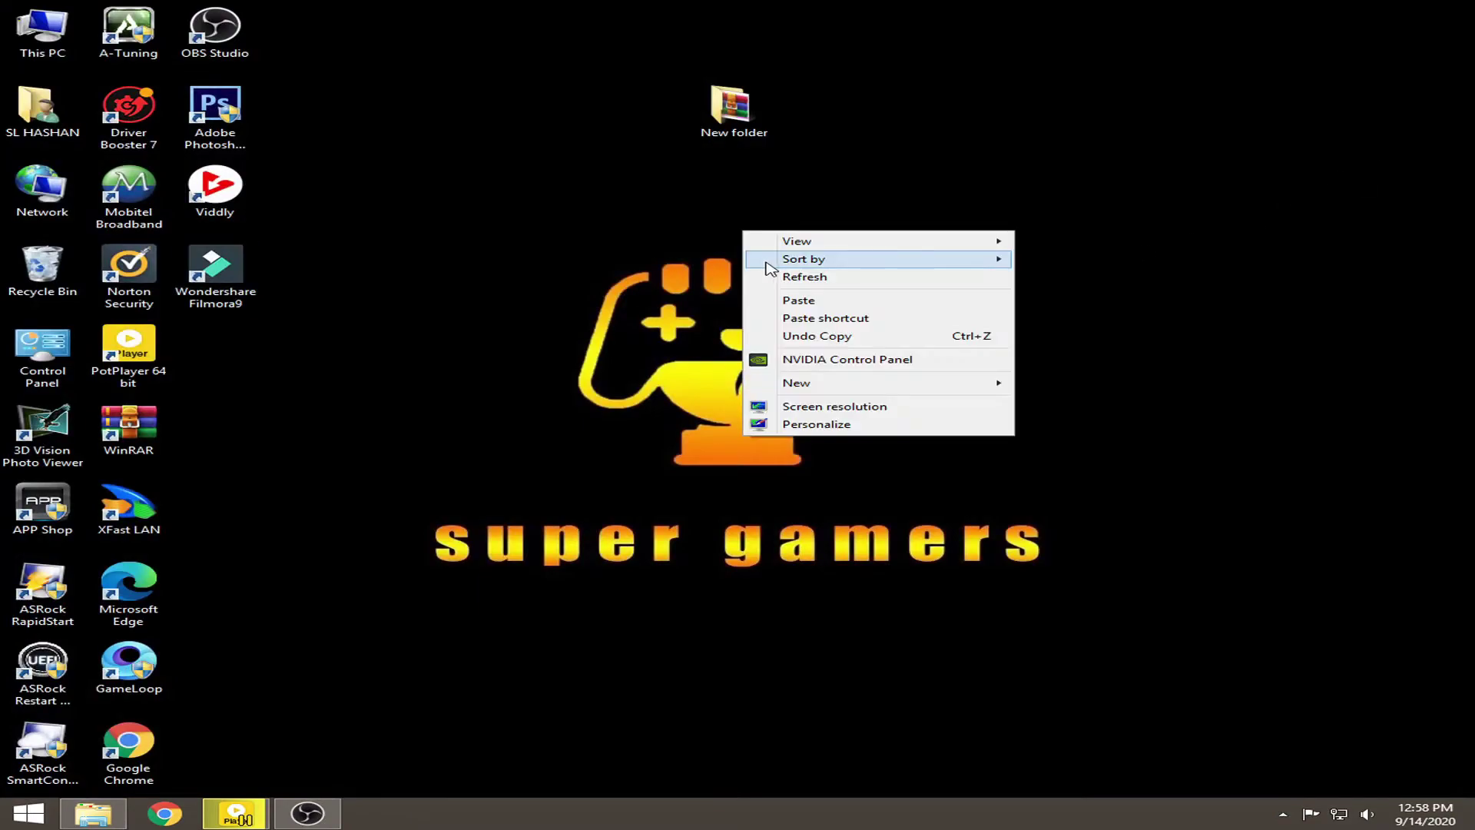
click(768, 270)
click(464, 262)
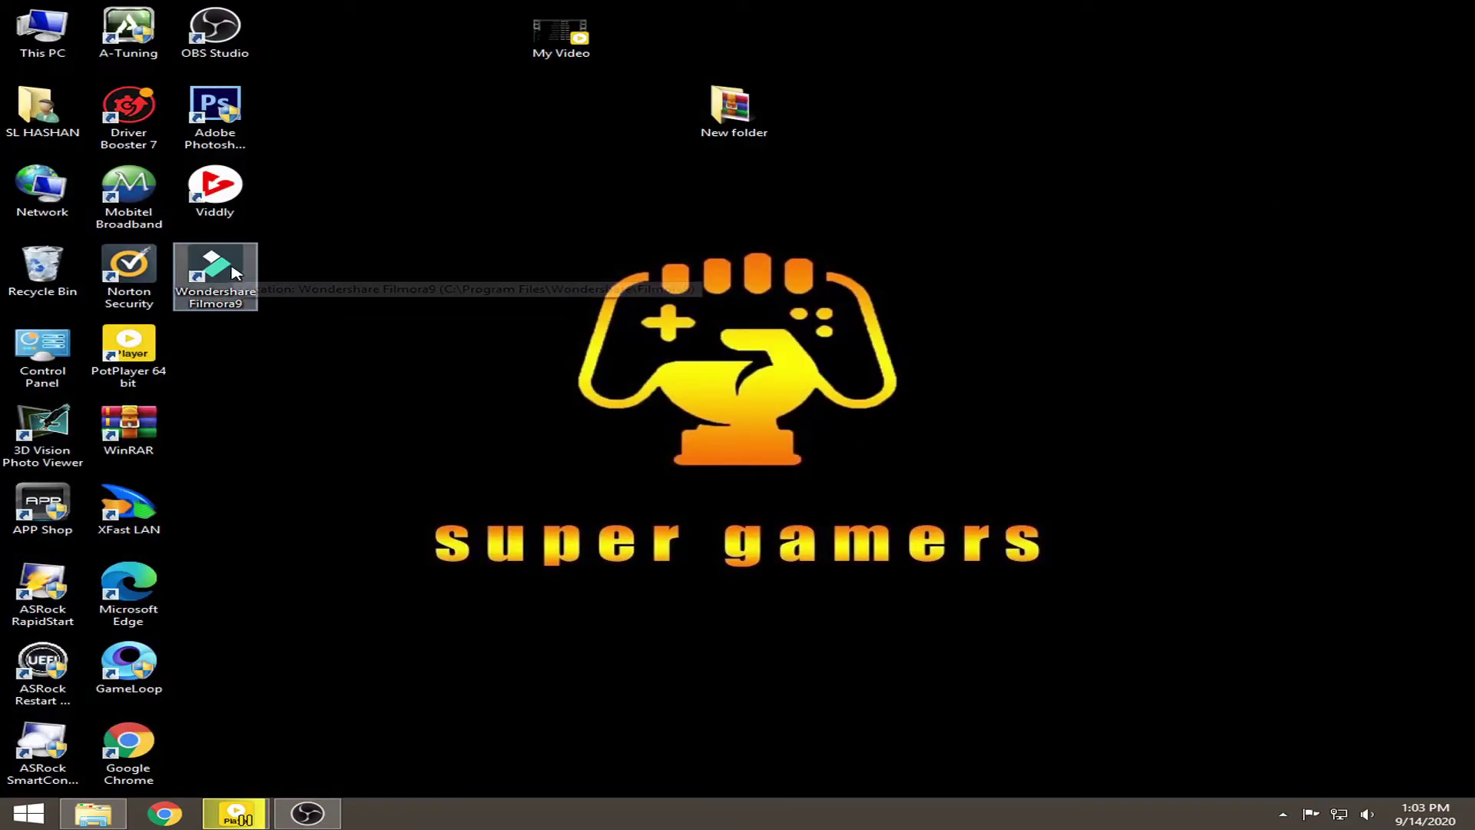
double_click(215, 294)
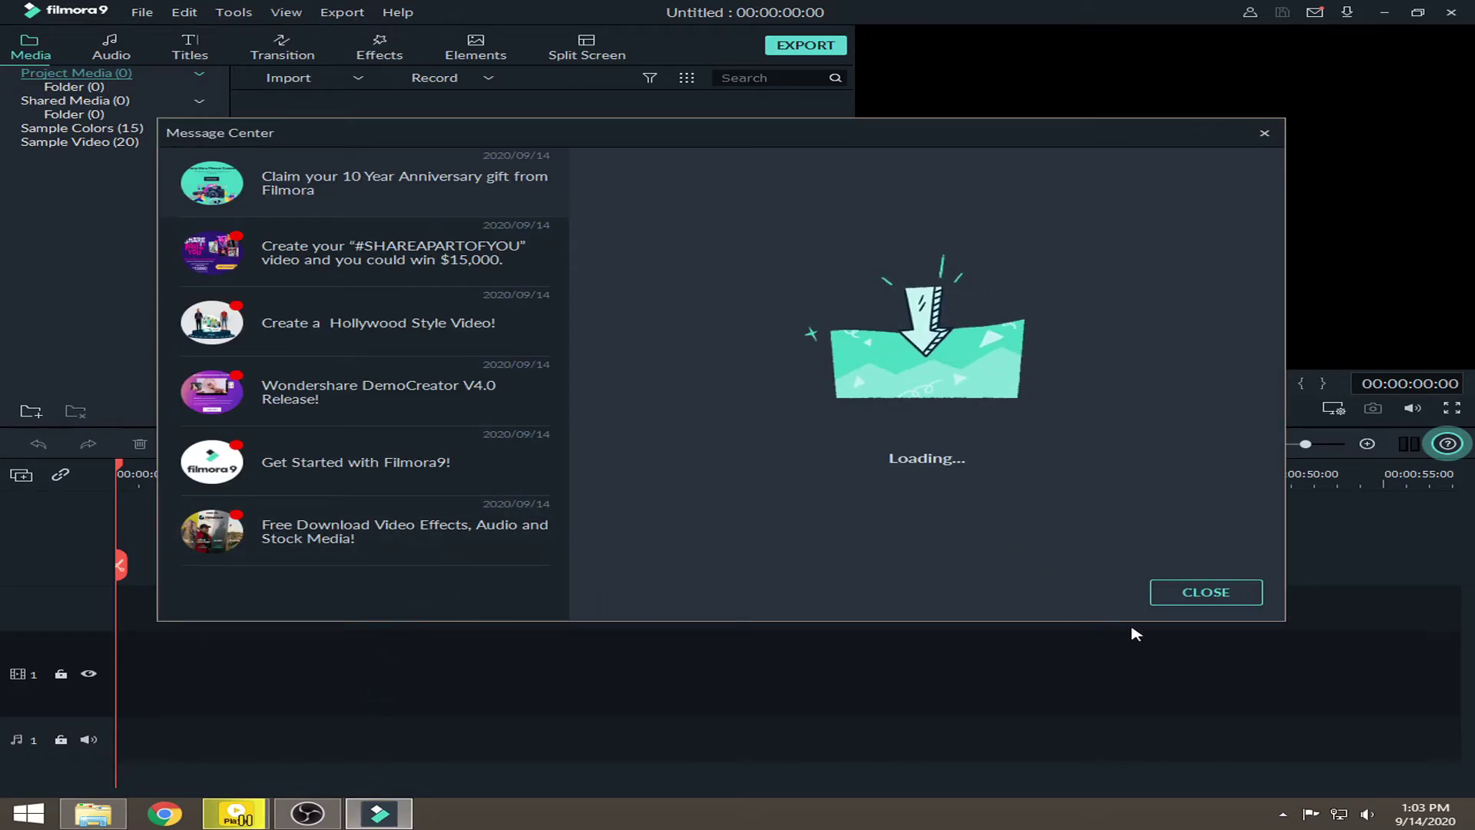
click(1243, 596)
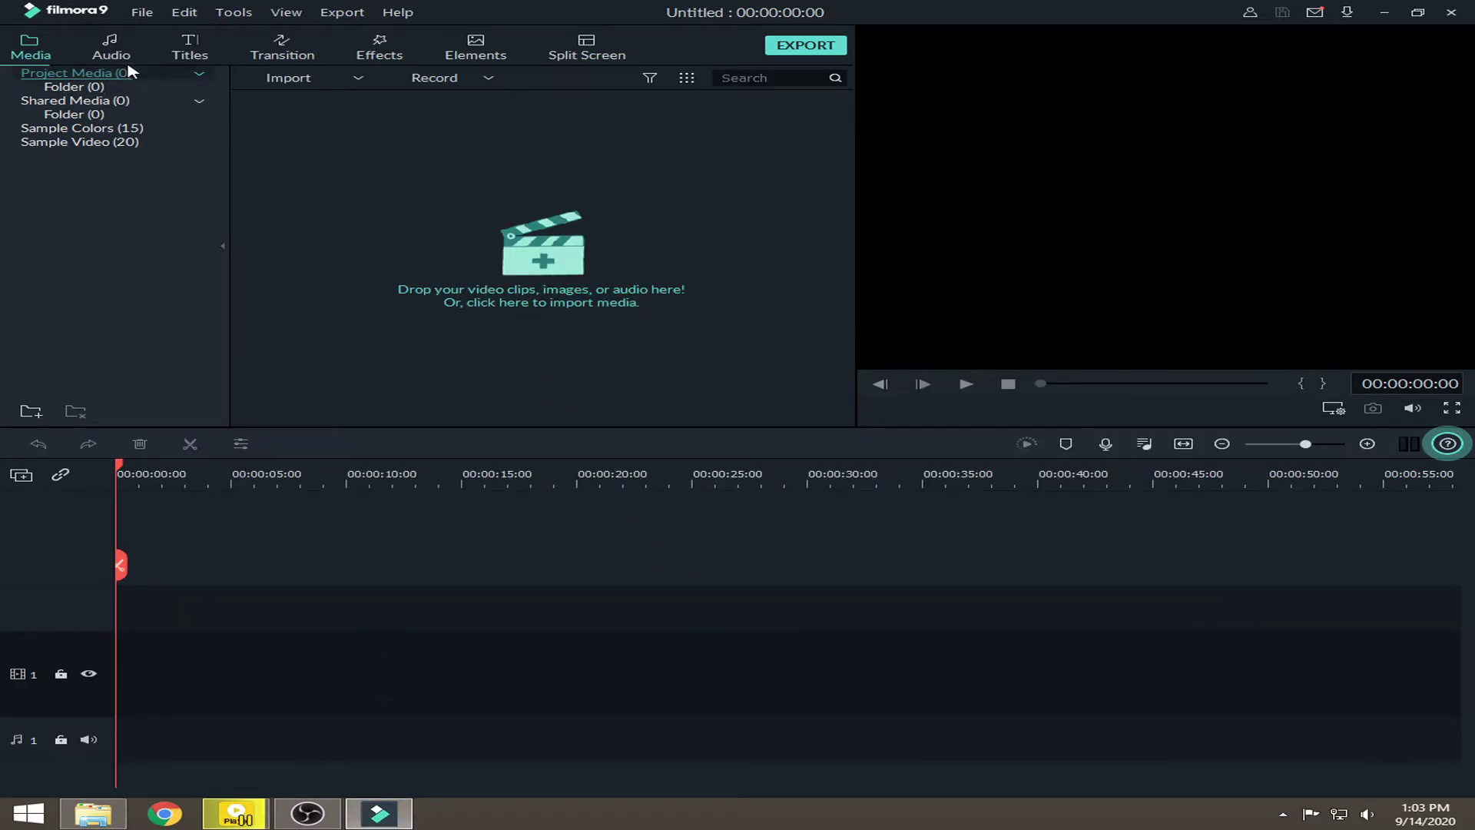
Add the Credit 4, Credit 5 and Credit 3 titles one after another to video track 1.
click(189, 51)
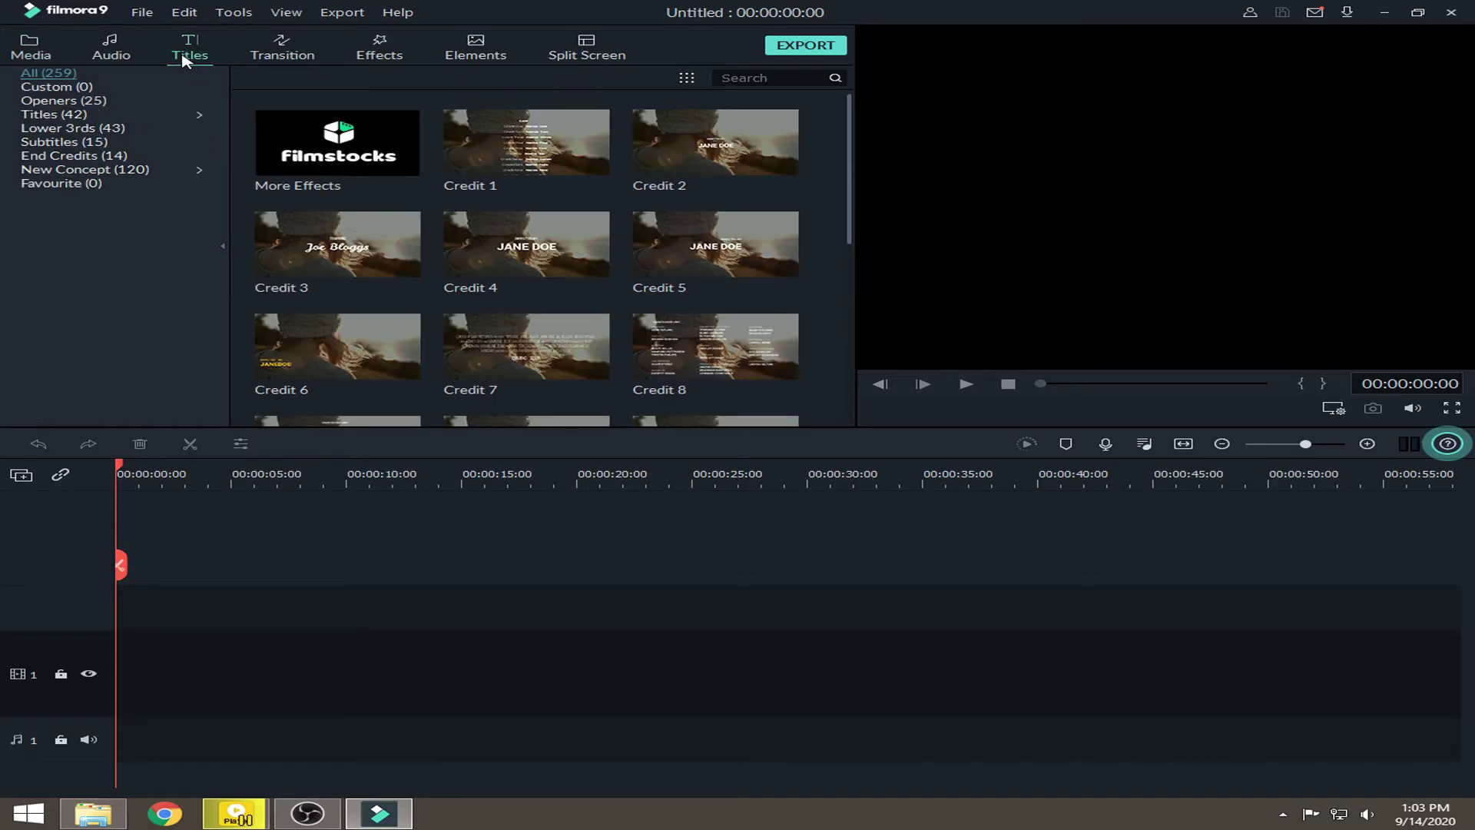
click(527, 245)
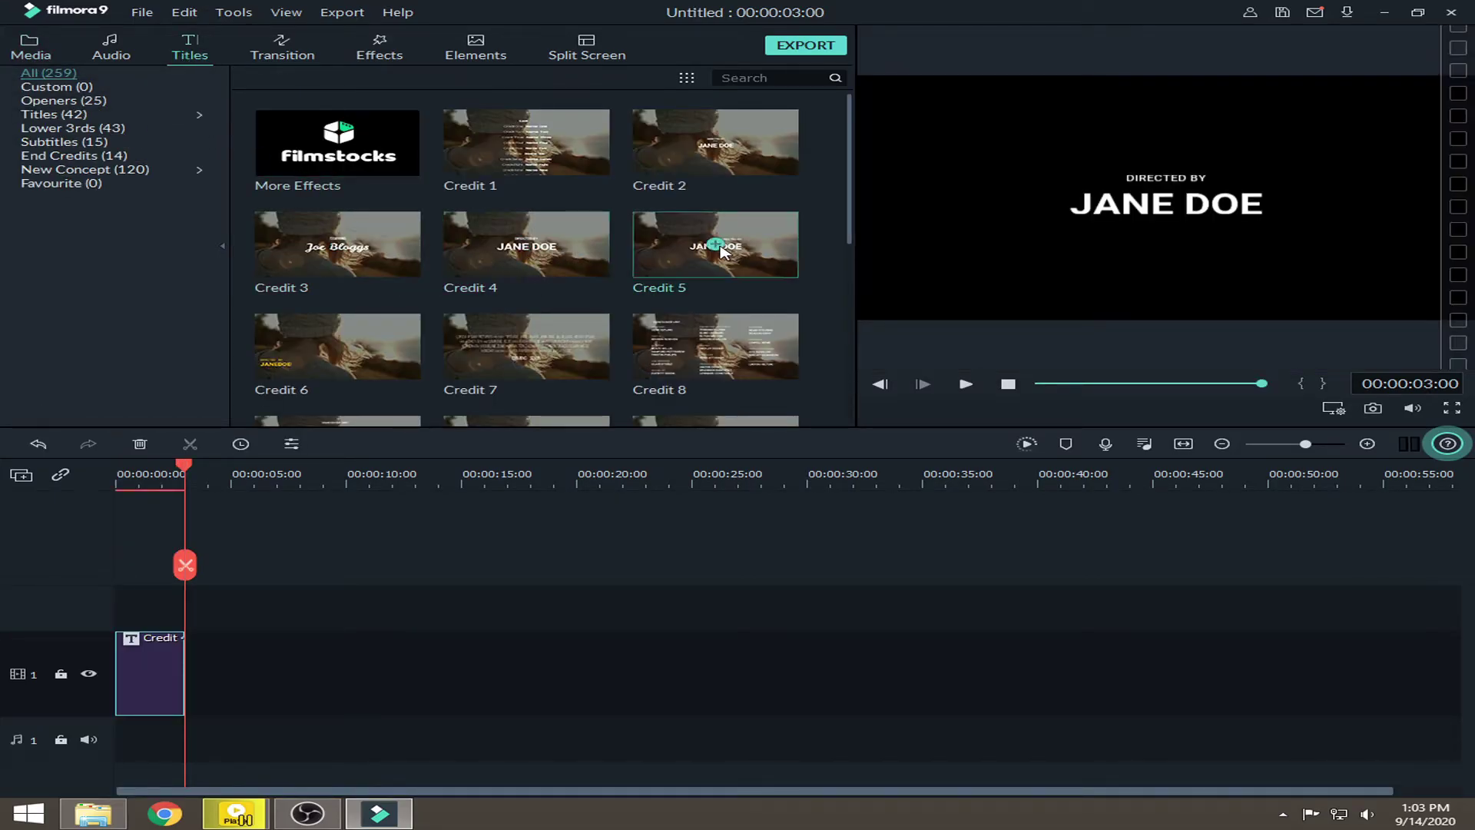
click(715, 244)
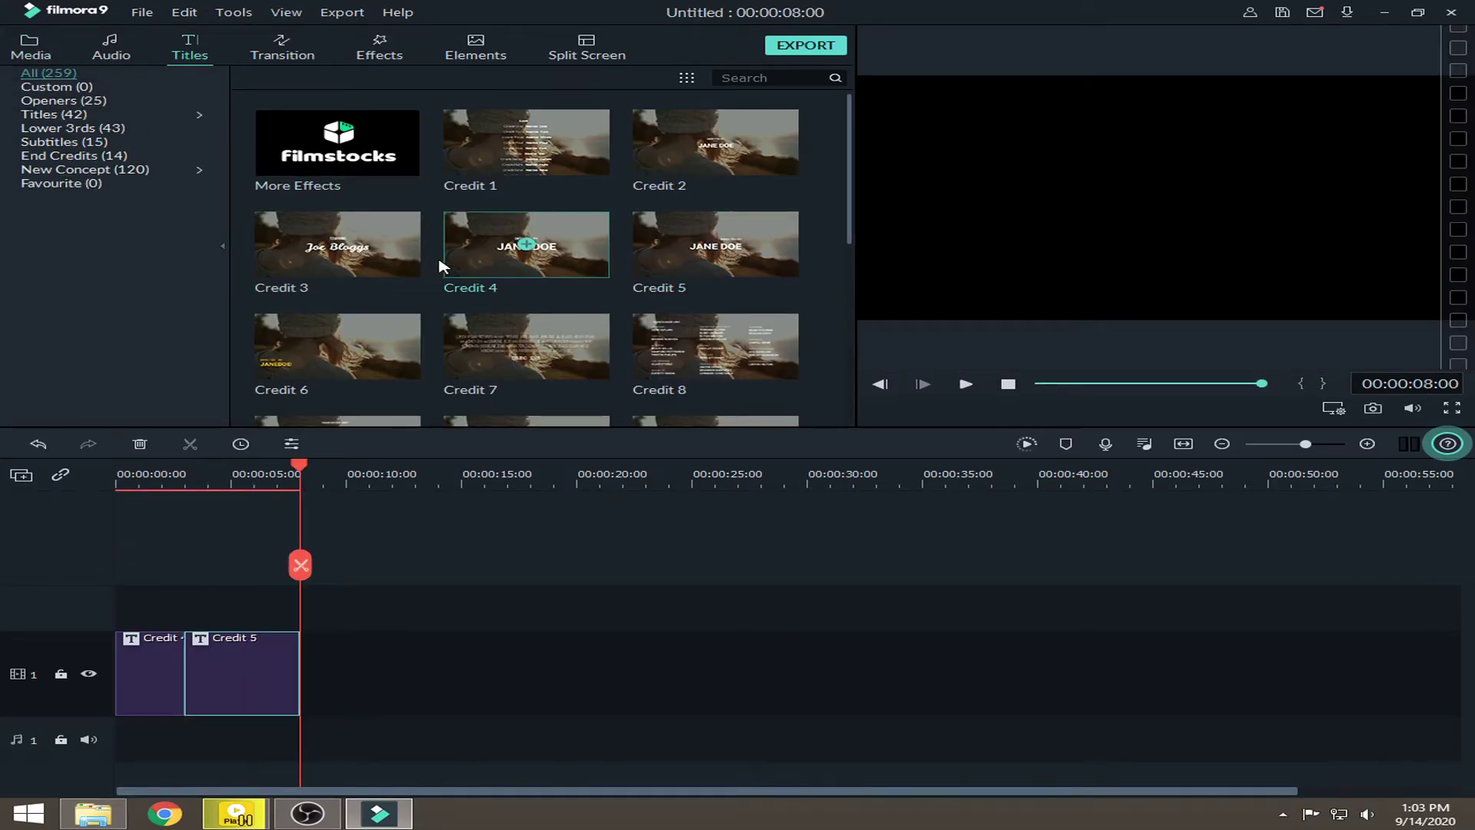
click(338, 246)
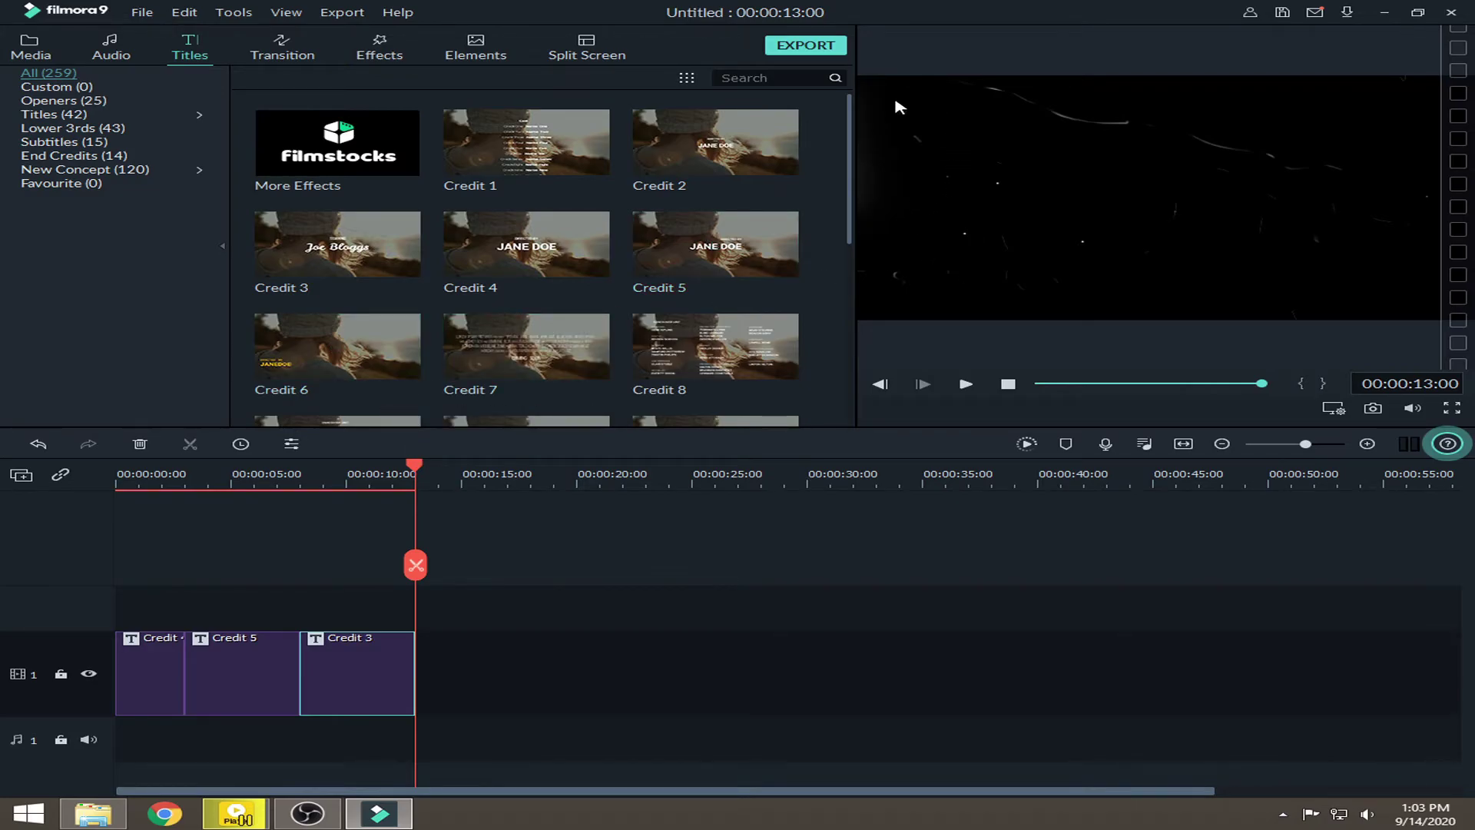
Start a local MP4 export and set its save location to a new desktop folder, New folder (2).
click(803, 47)
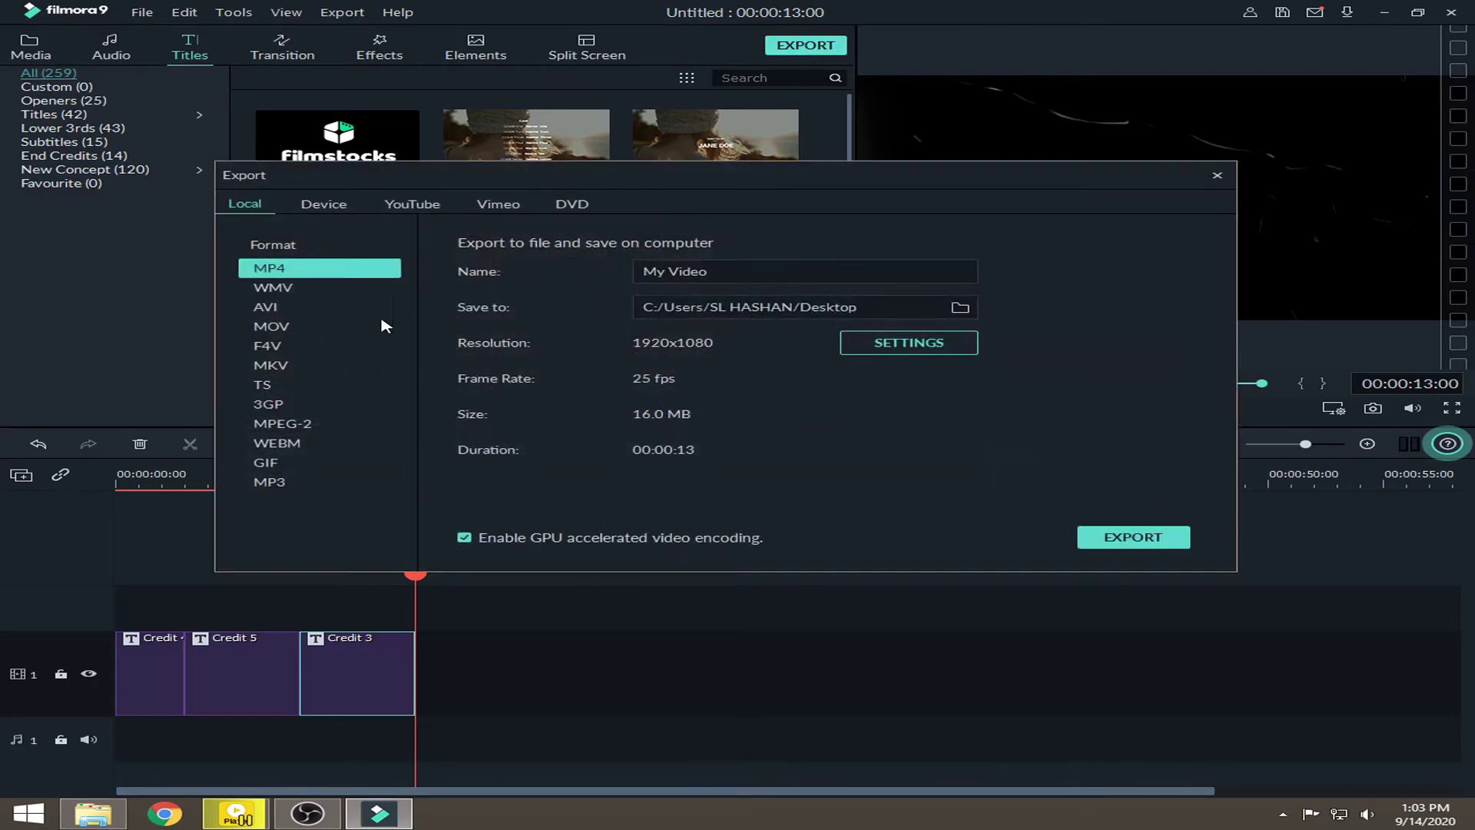
click(959, 308)
click(295, 275)
right_click(794, 363)
mouse_move(868, 510)
click(1060, 507)
click(628, 497)
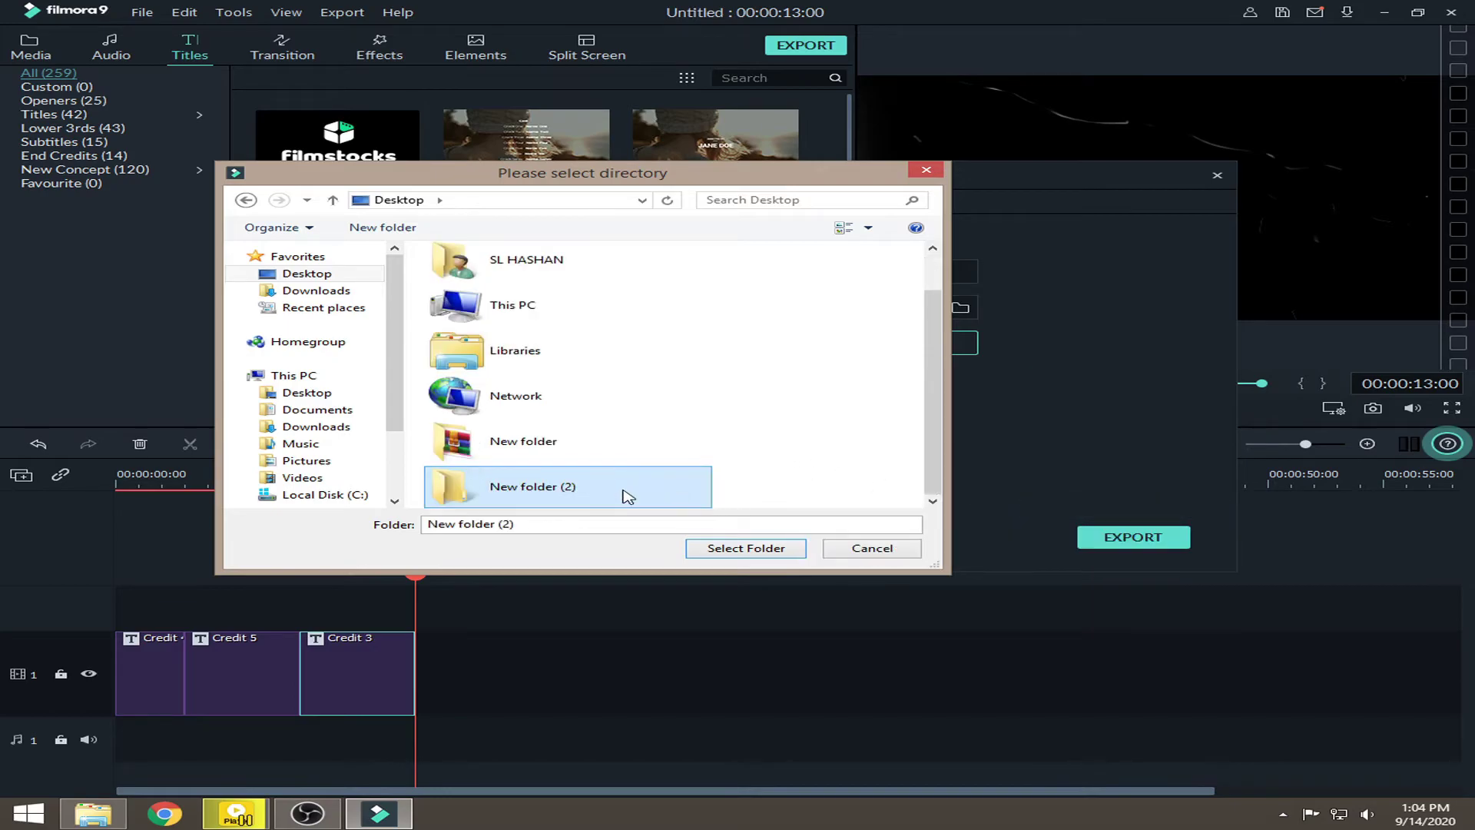
double_click(629, 497)
click(778, 550)
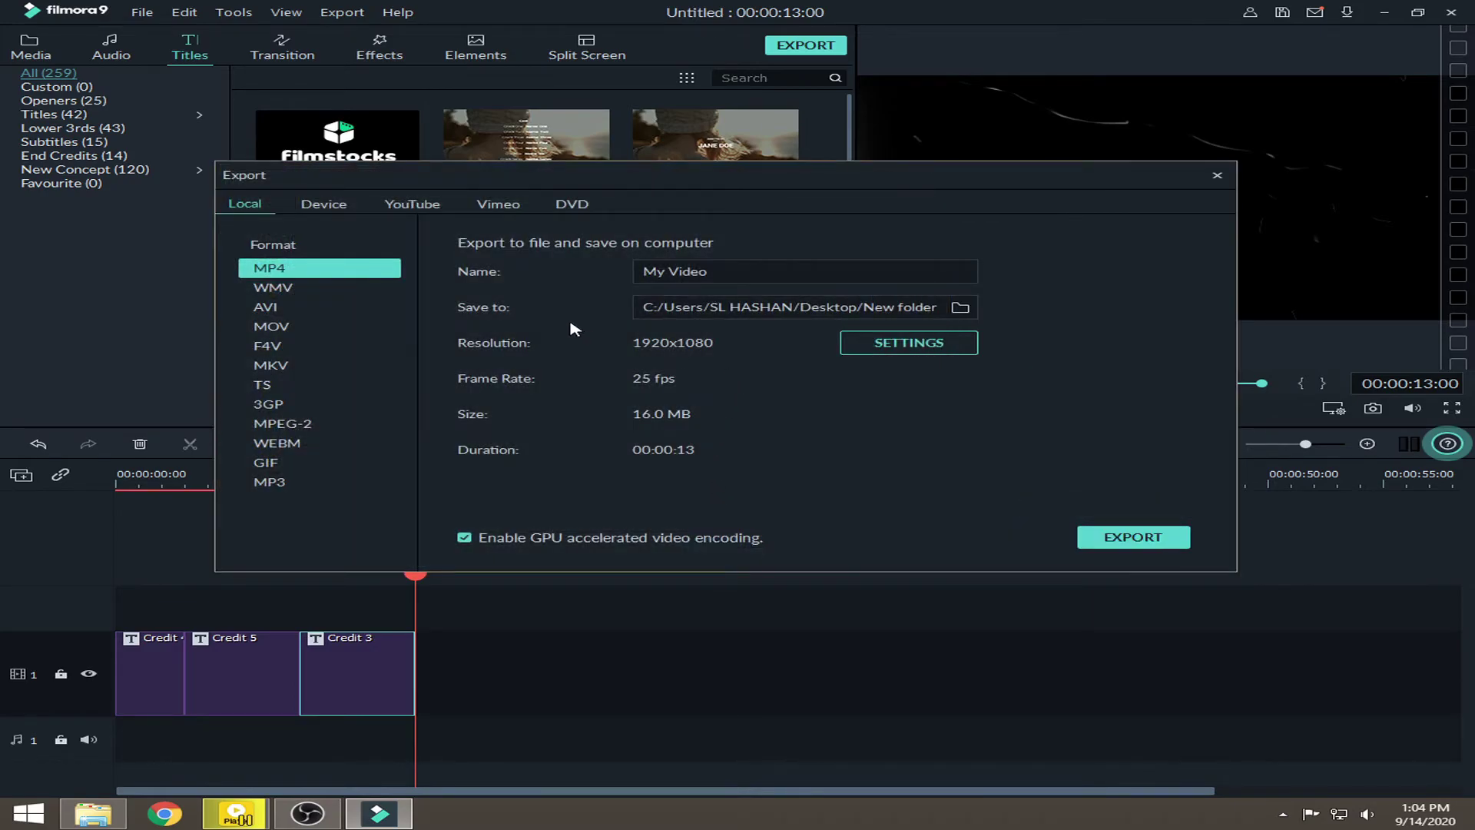
Set the export's video frame rate to 60 fps in the encoding settings.
click(927, 349)
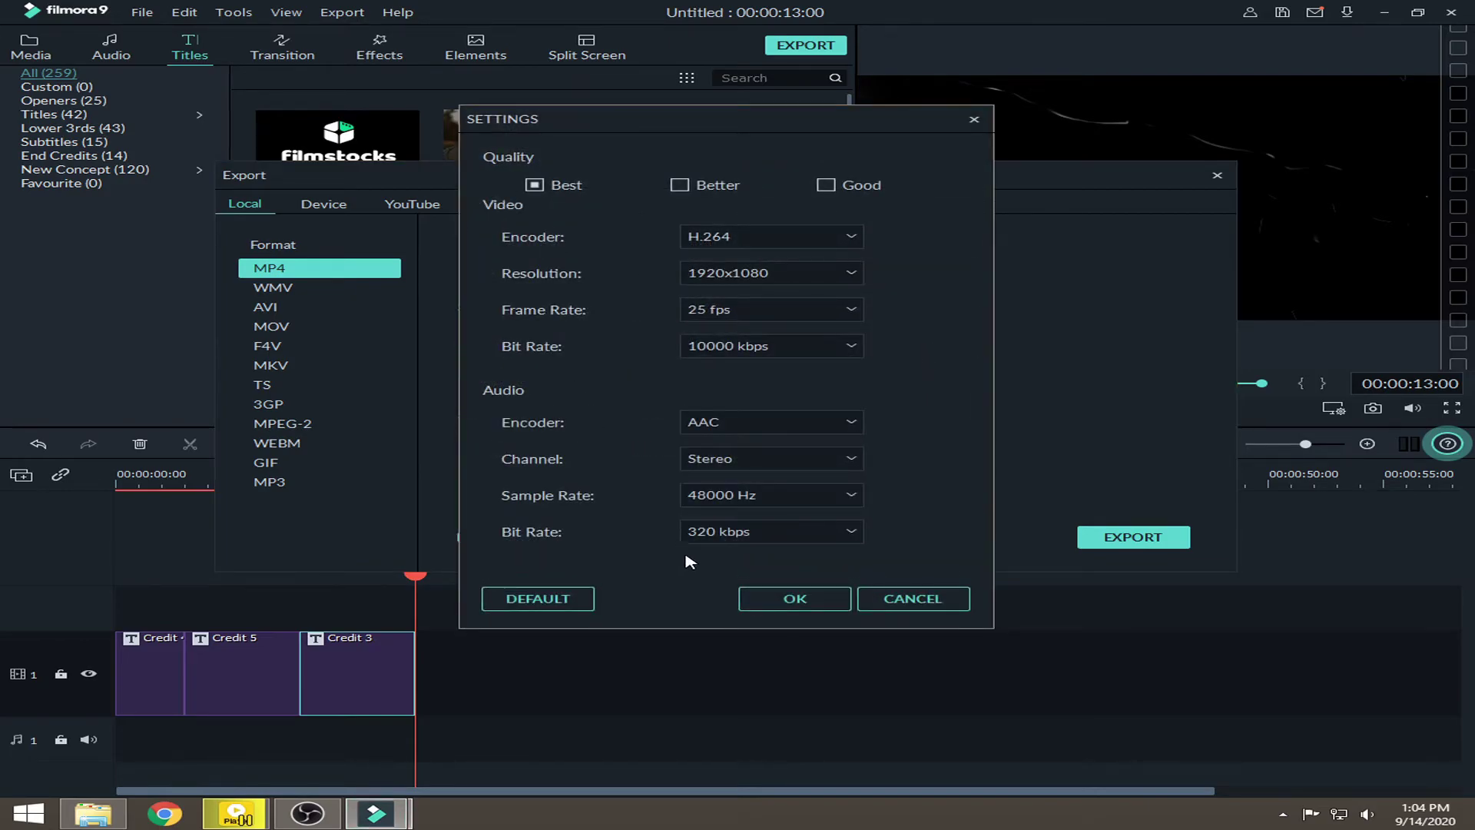
click(754, 315)
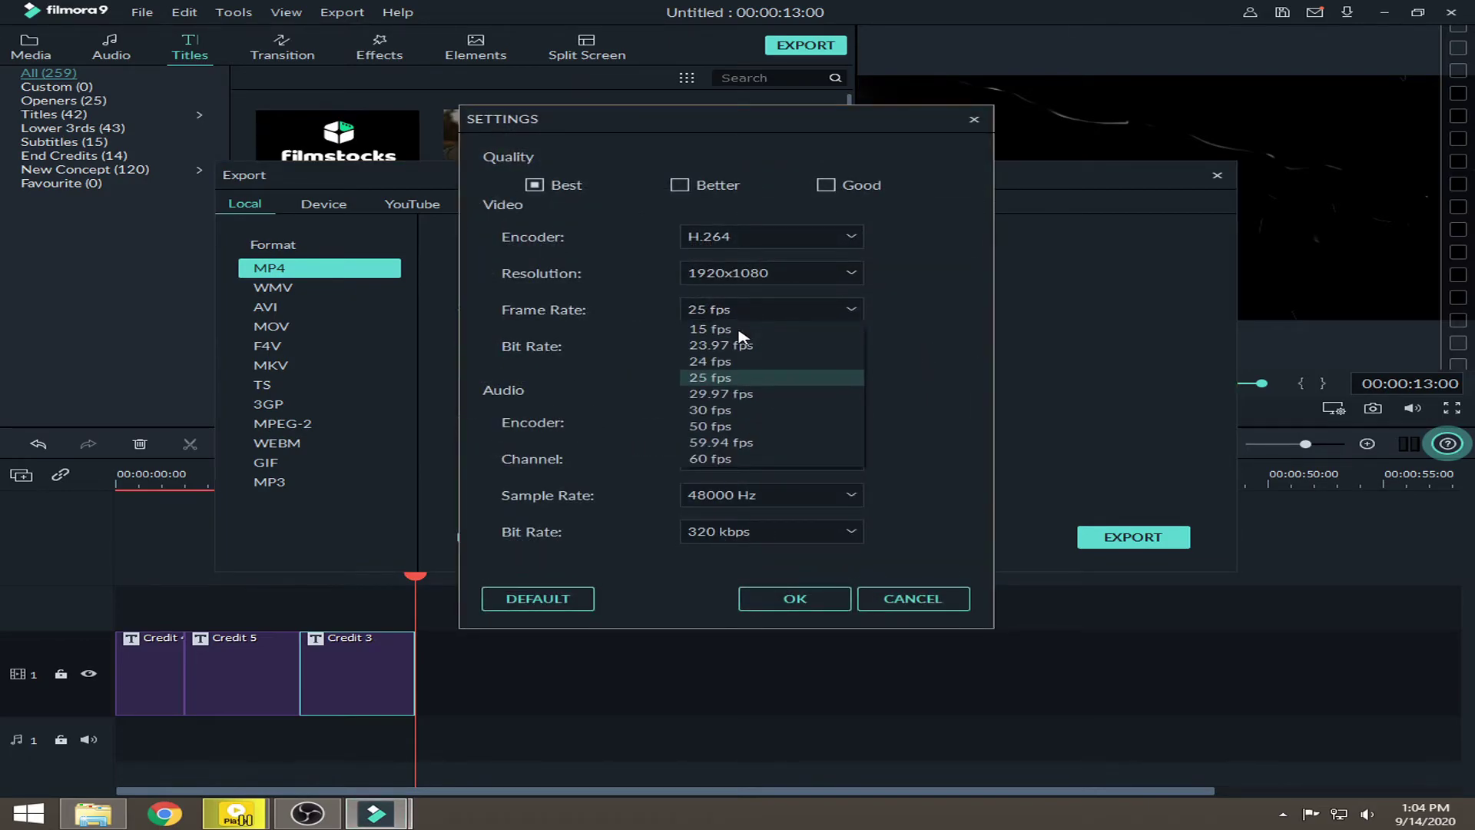
click(725, 459)
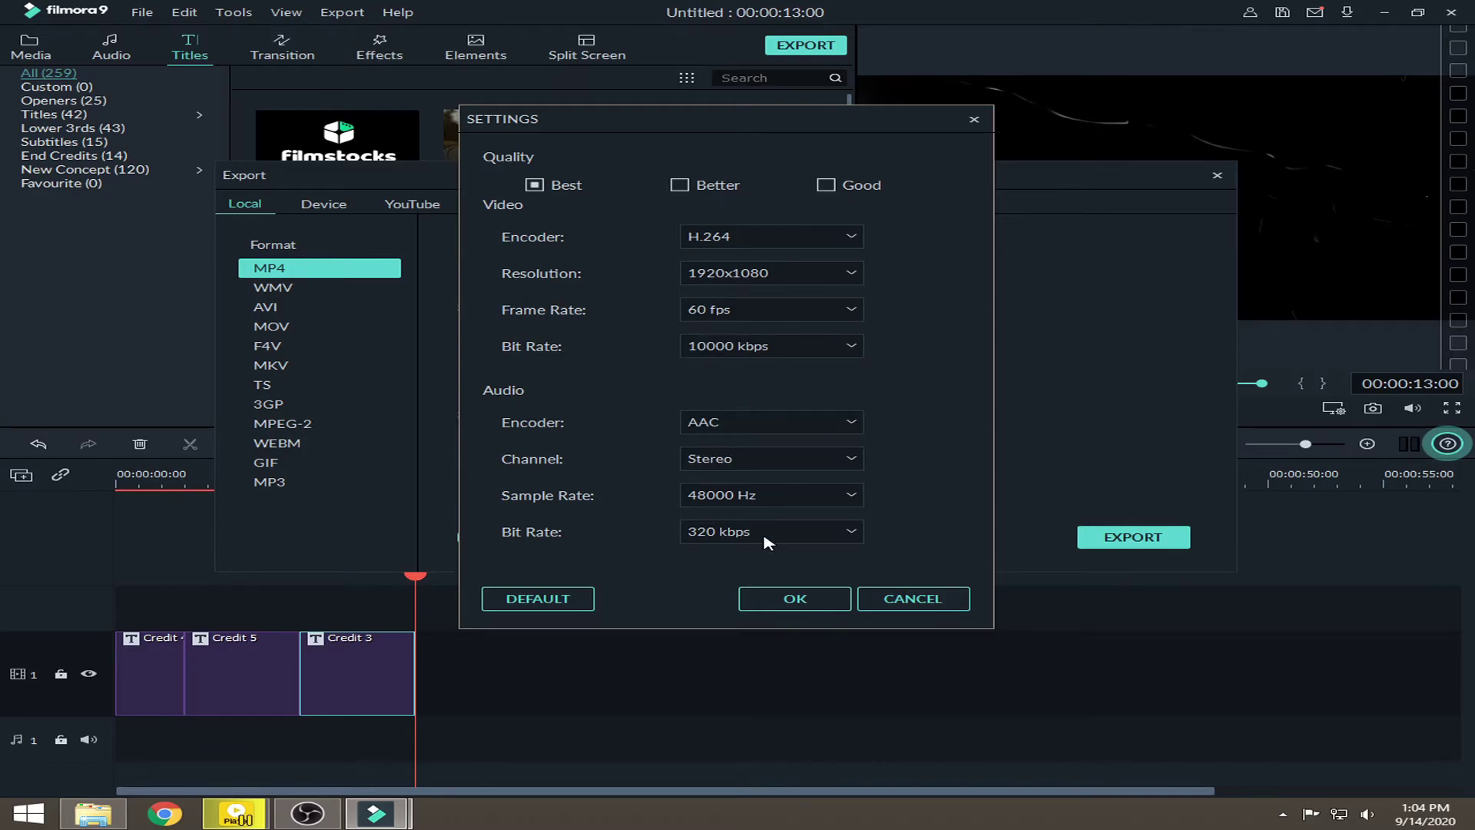
click(791, 603)
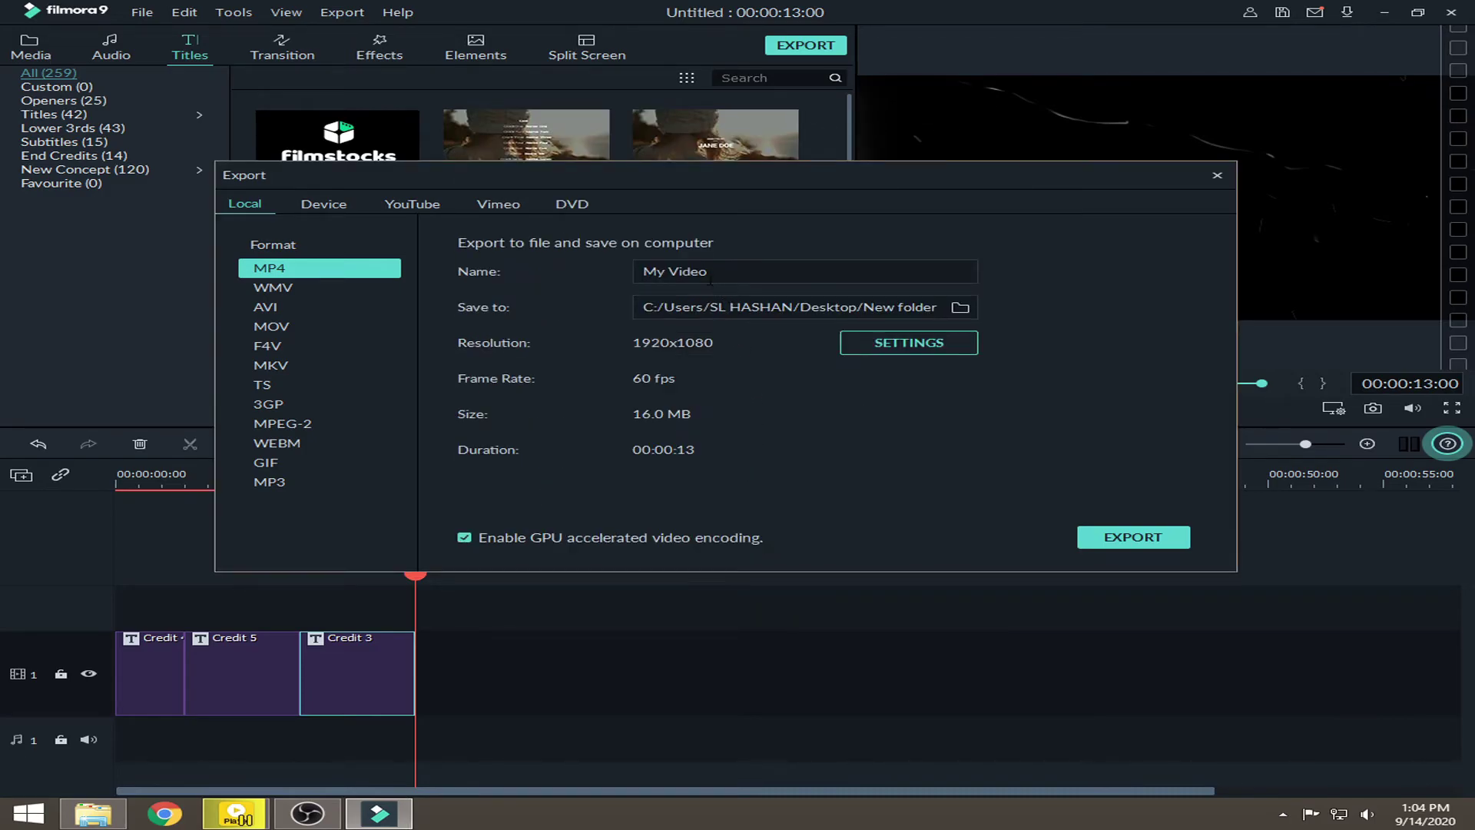
Export the titles as an MP4 file, keeping the name My Video.
drag(722, 272, 615, 279)
click(741, 270)
click(1127, 535)
click(1127, 541)
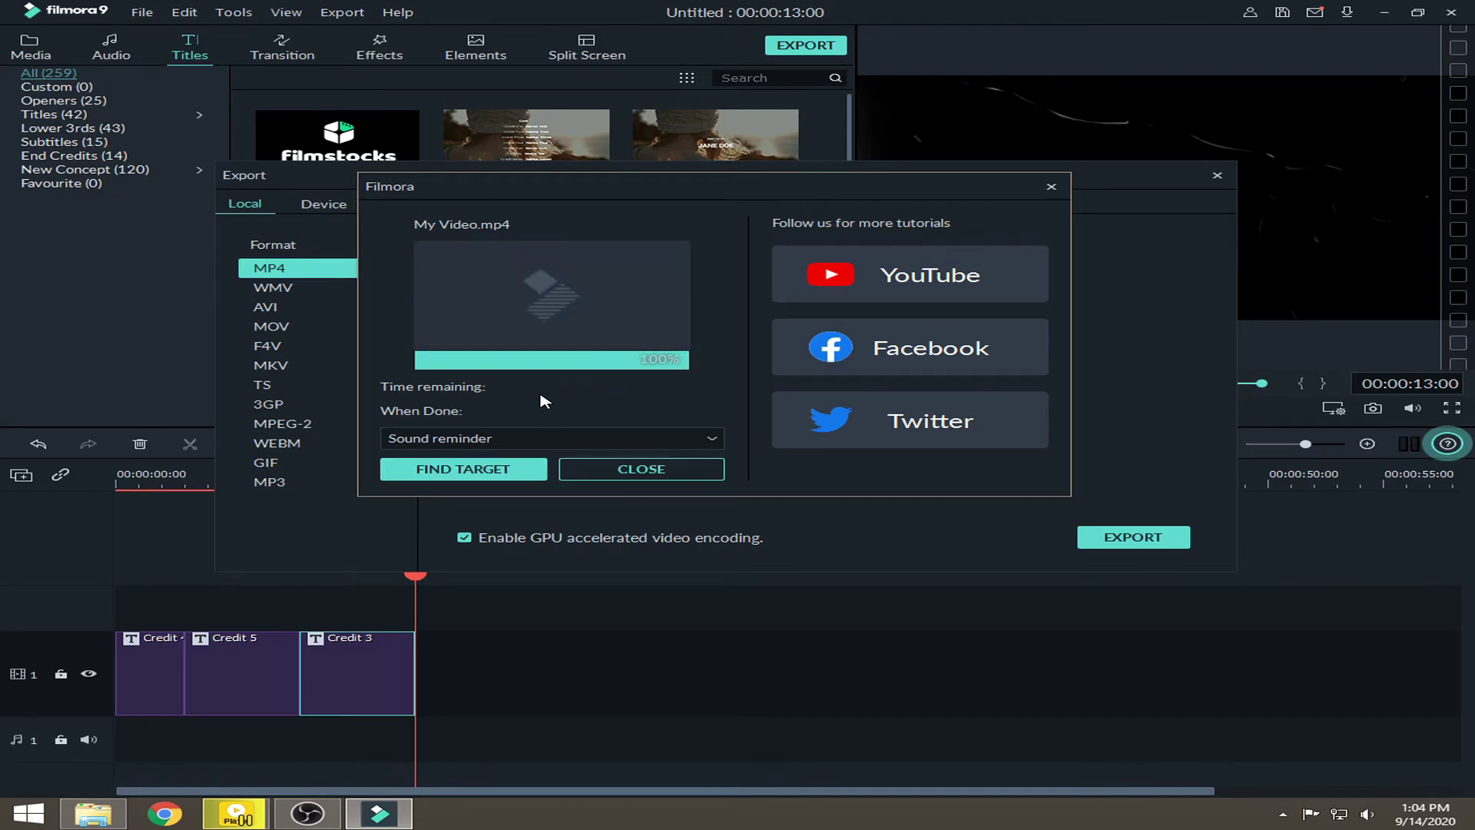
Close the finished export dialogs and quit Filmora9 without saving the project.
click(593, 475)
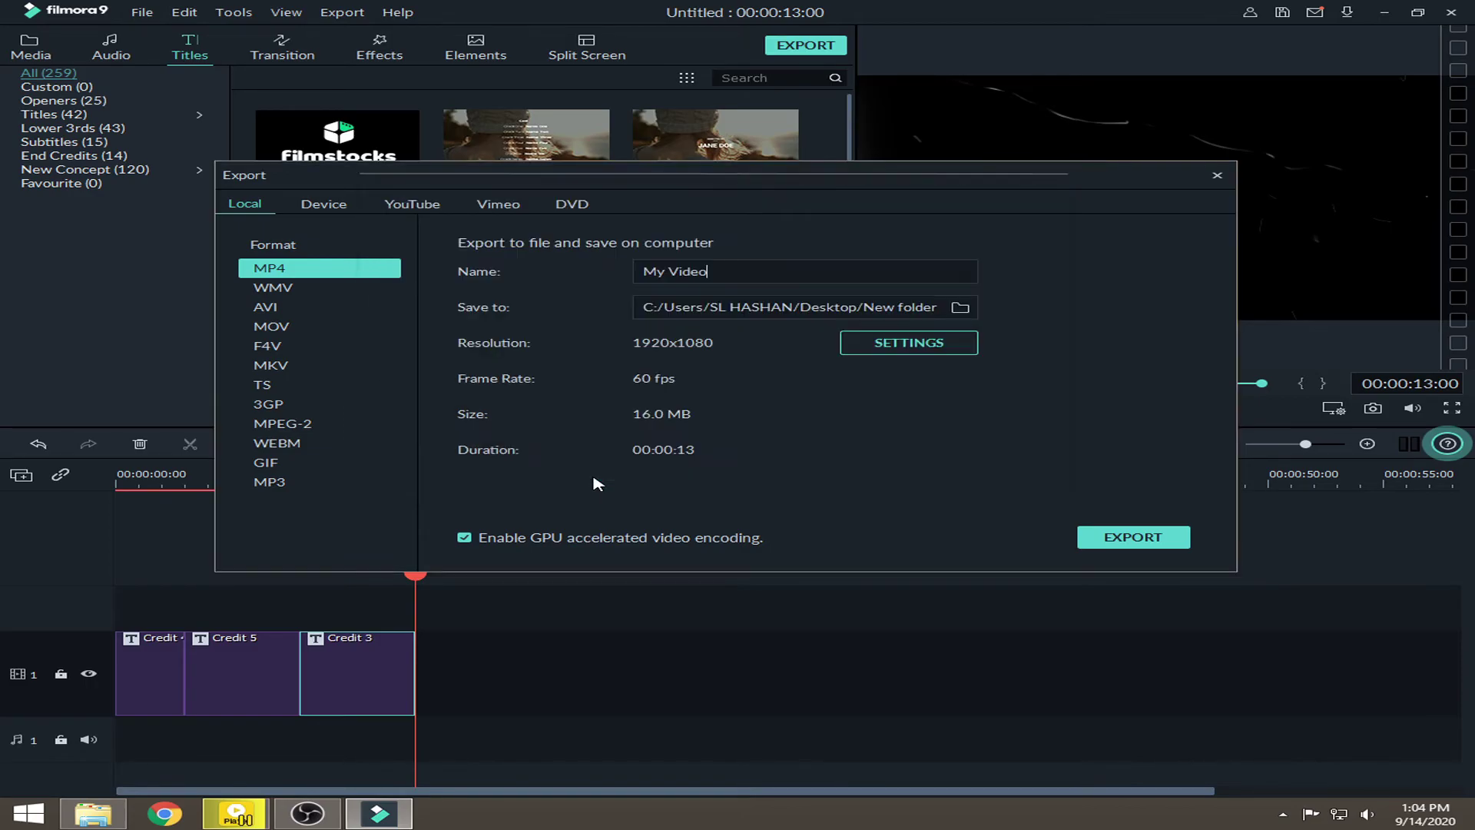
click(1217, 175)
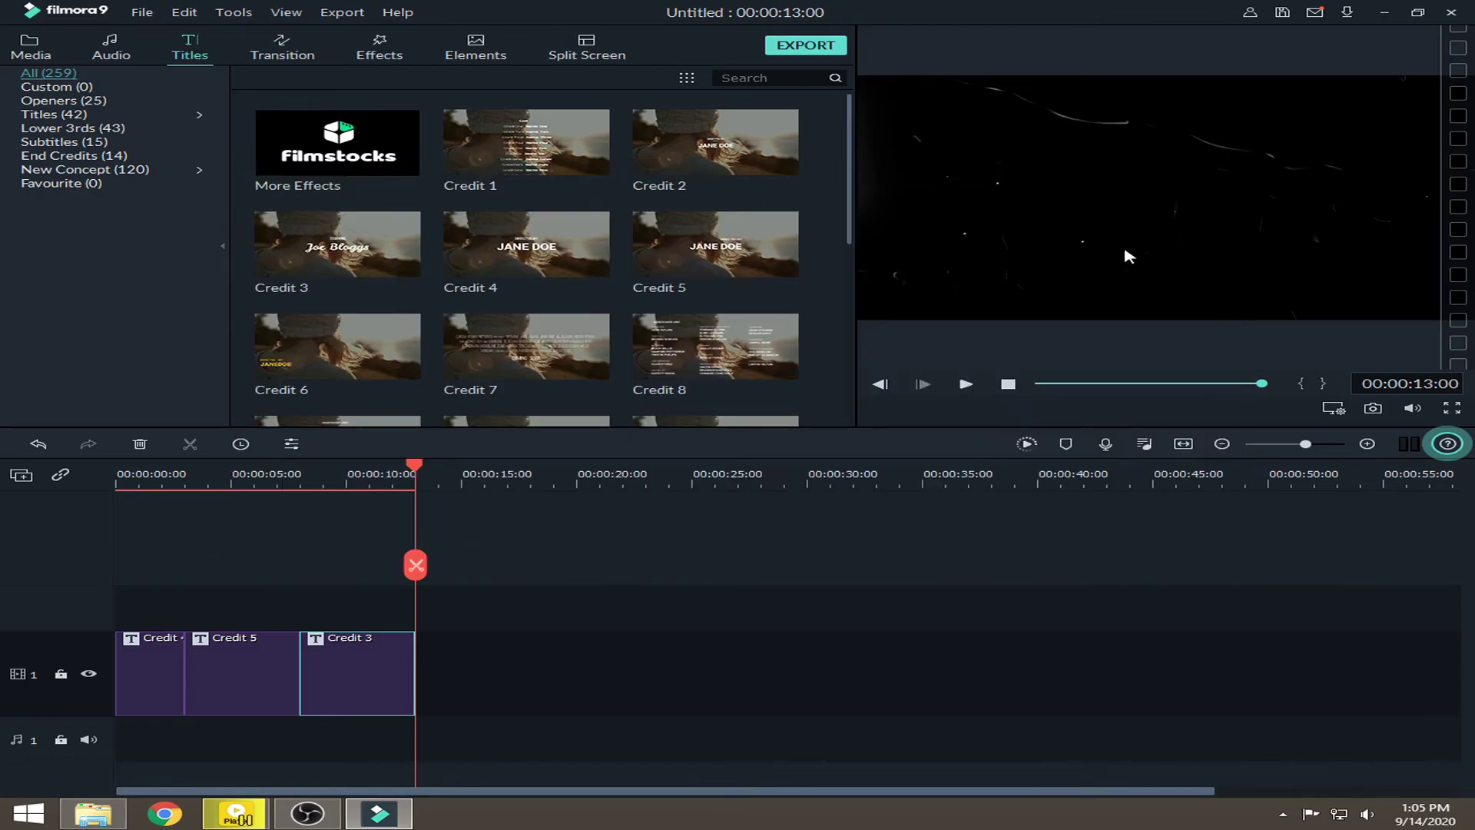
click(1449, 13)
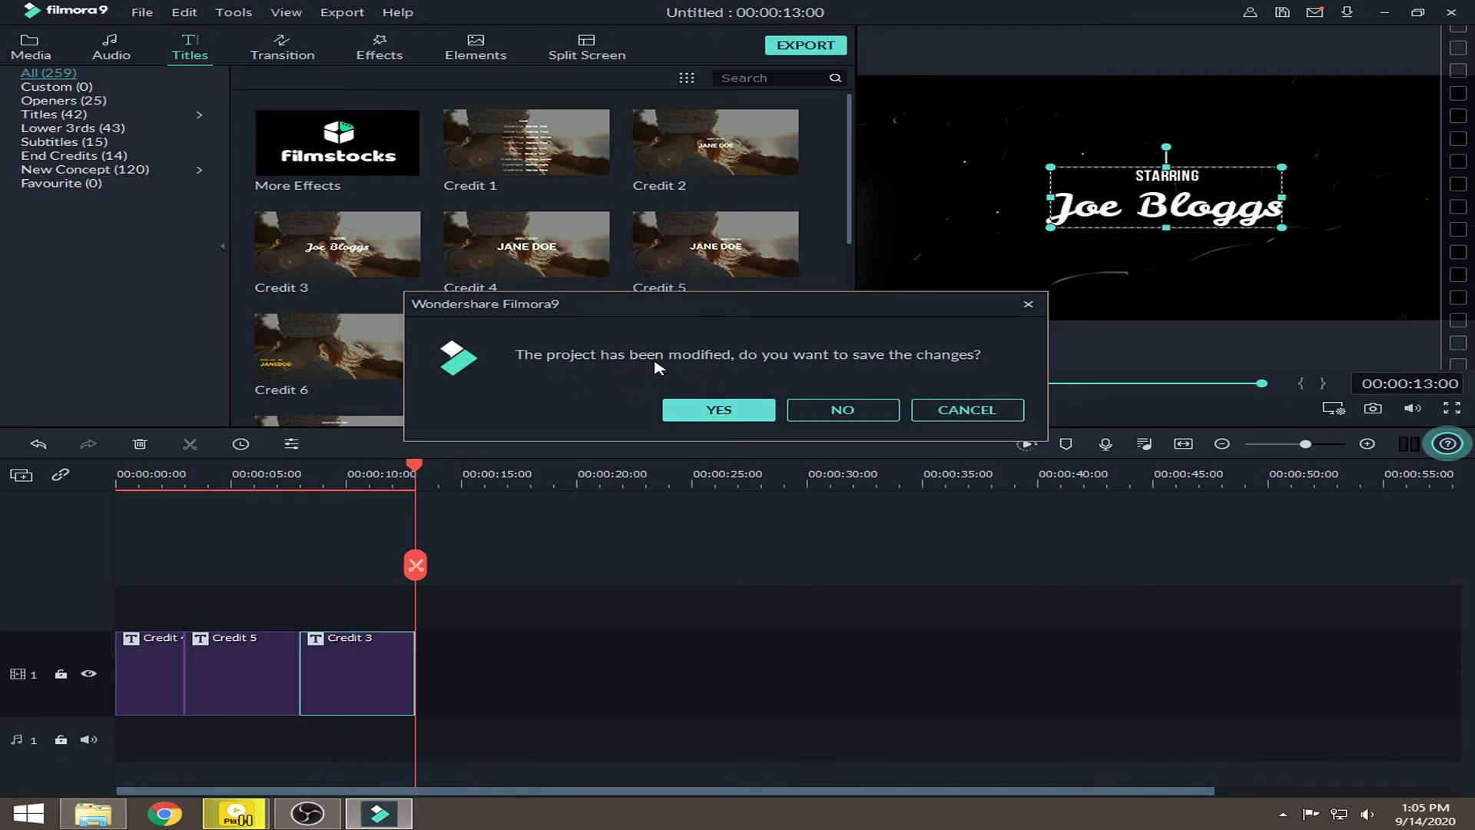
click(835, 421)
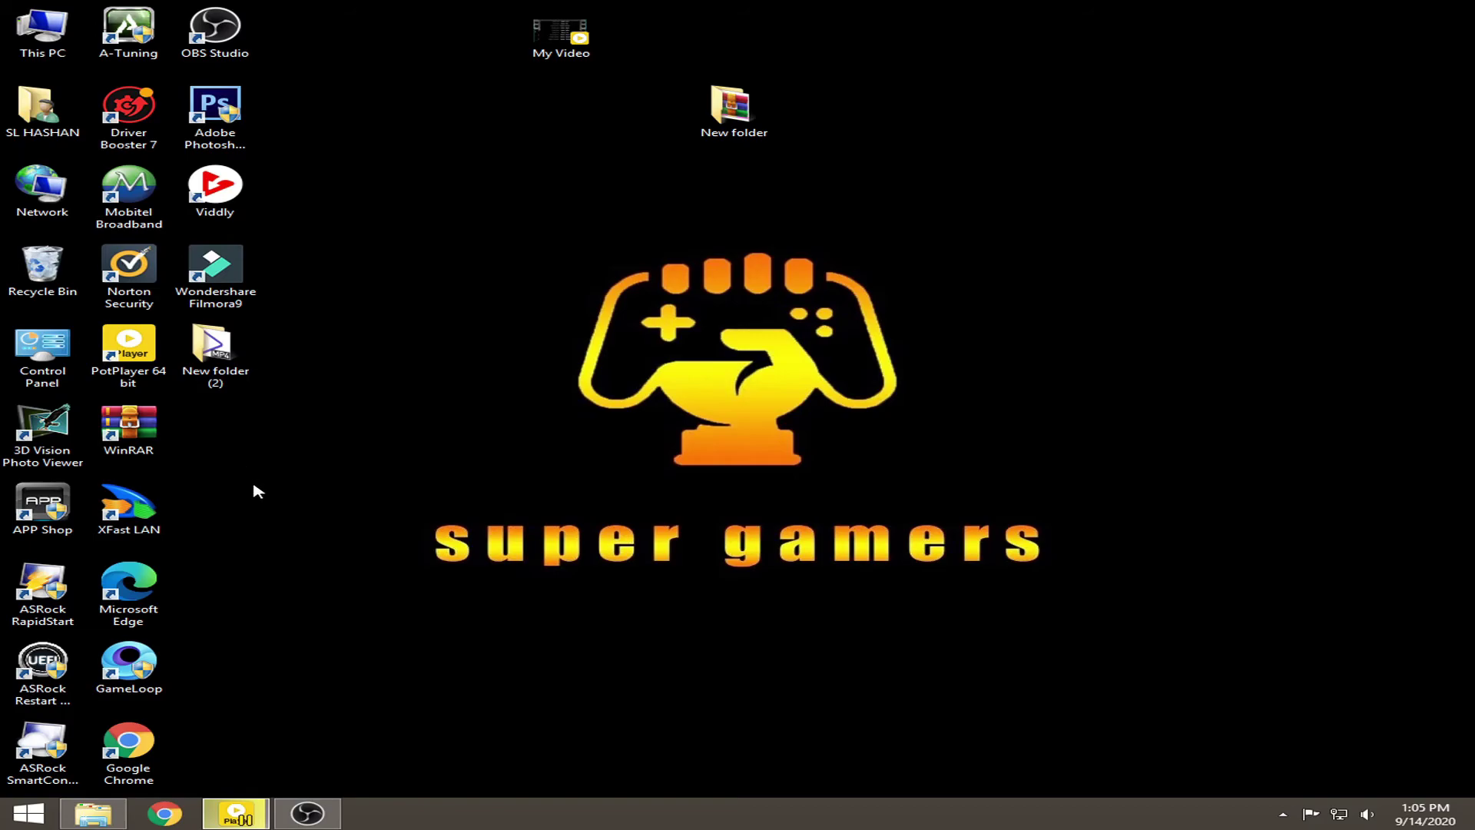
Play My Video from New folder (2) on the desktop and jump through it to check the exported titles.
double_click(216, 374)
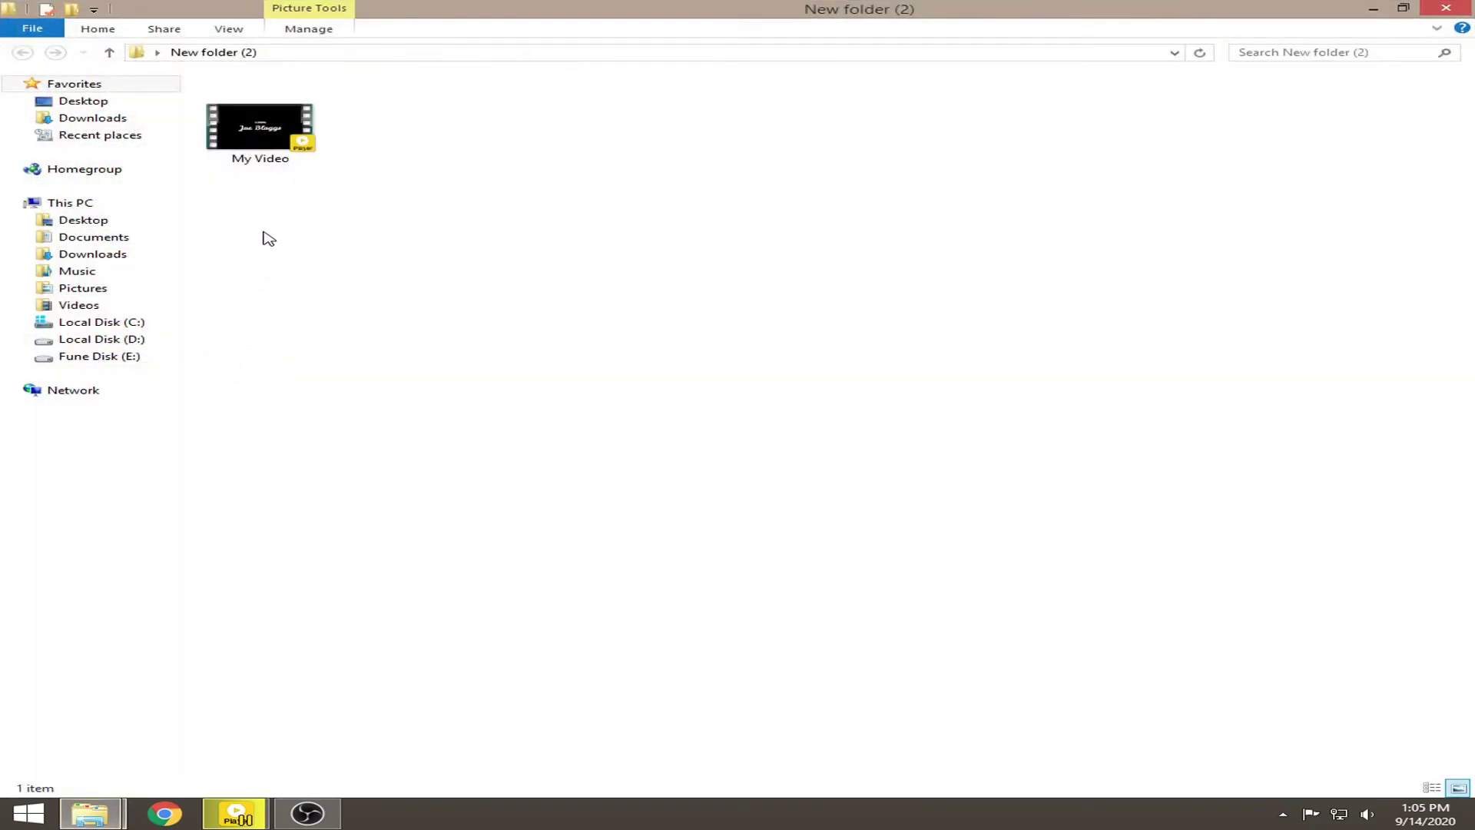
double_click(257, 137)
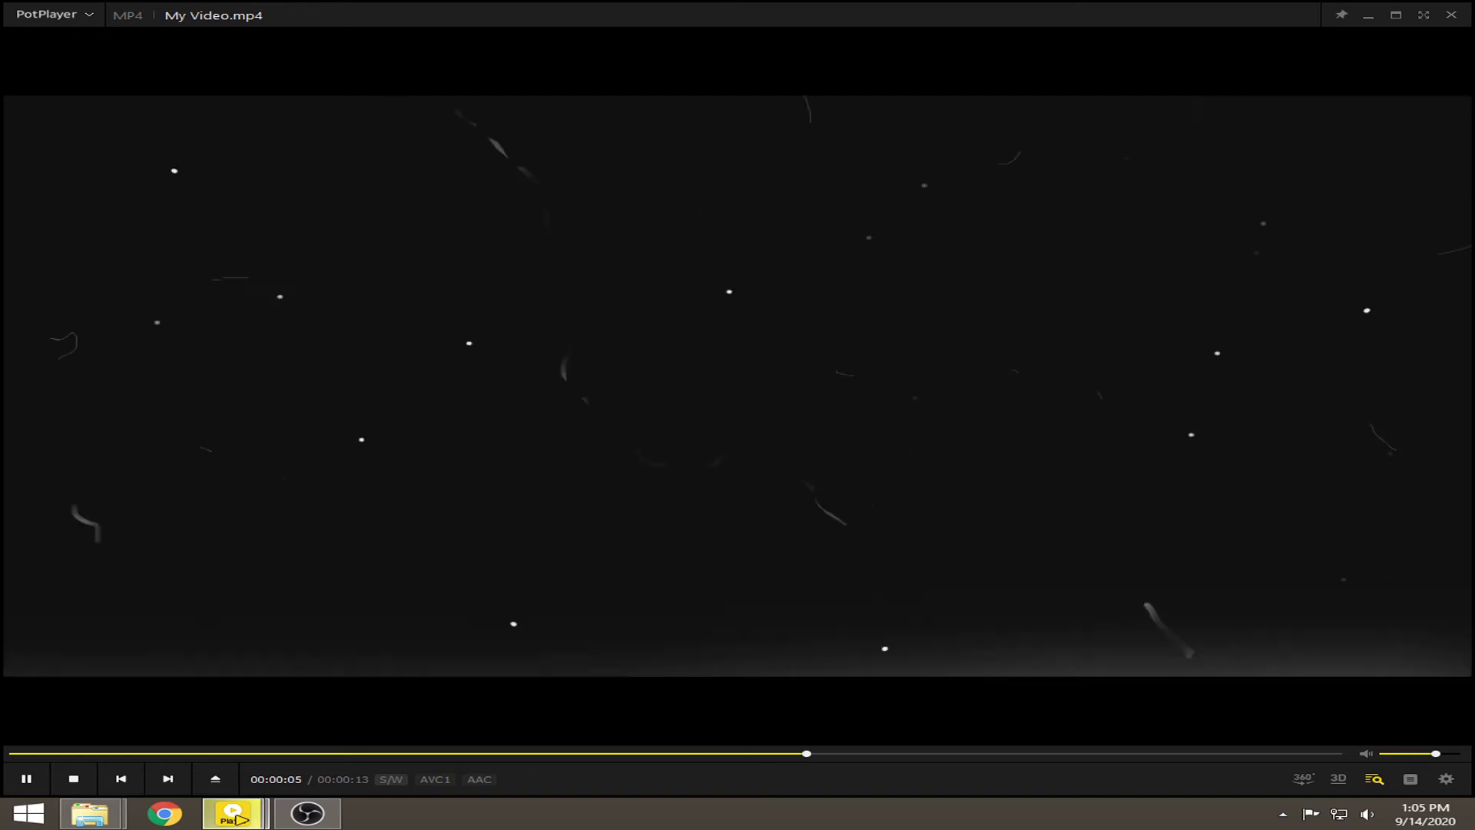
key(Left)
key(Left)
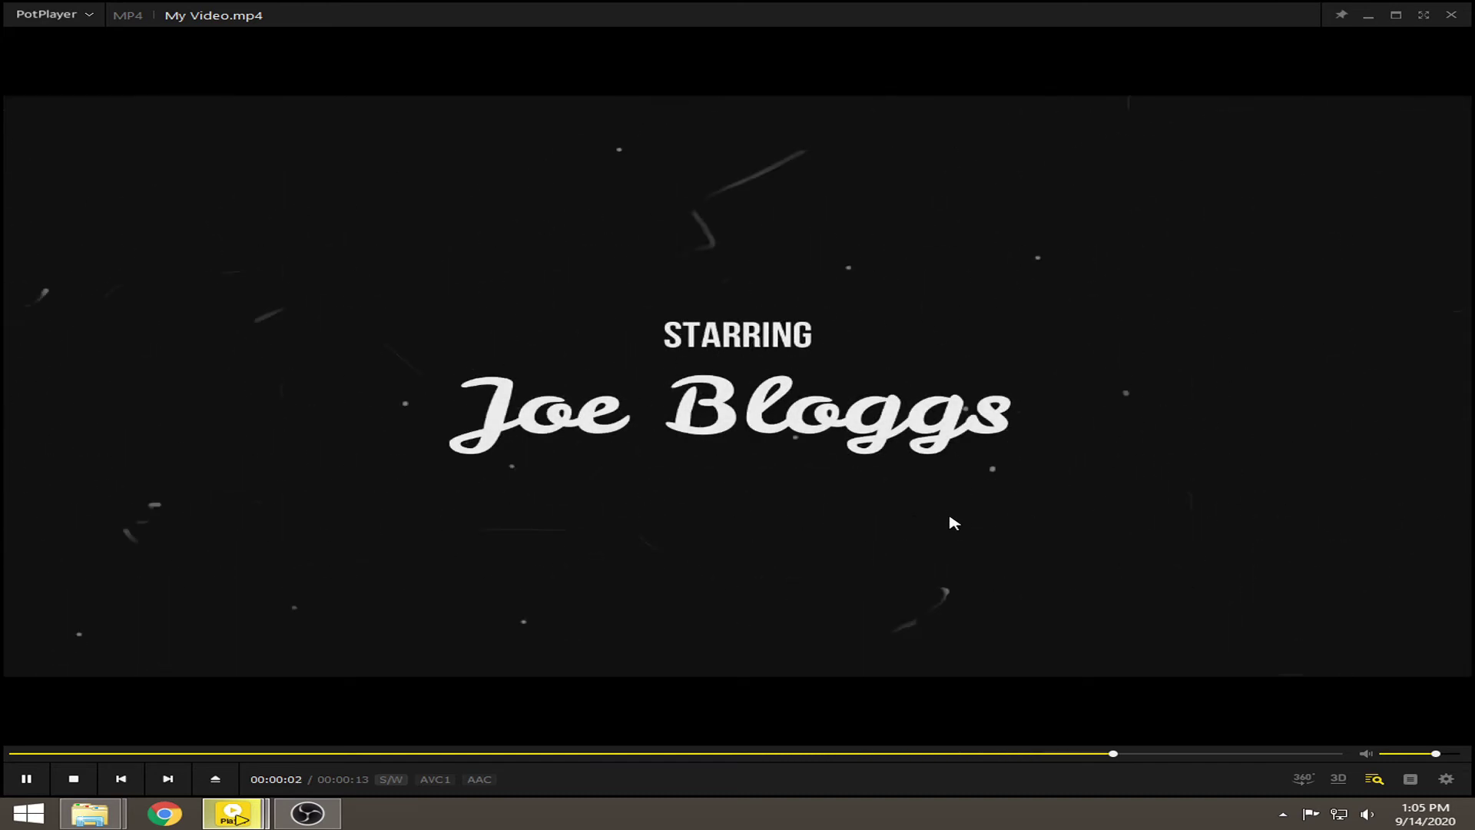
drag(738, 754, 522, 763)
click(29, 788)
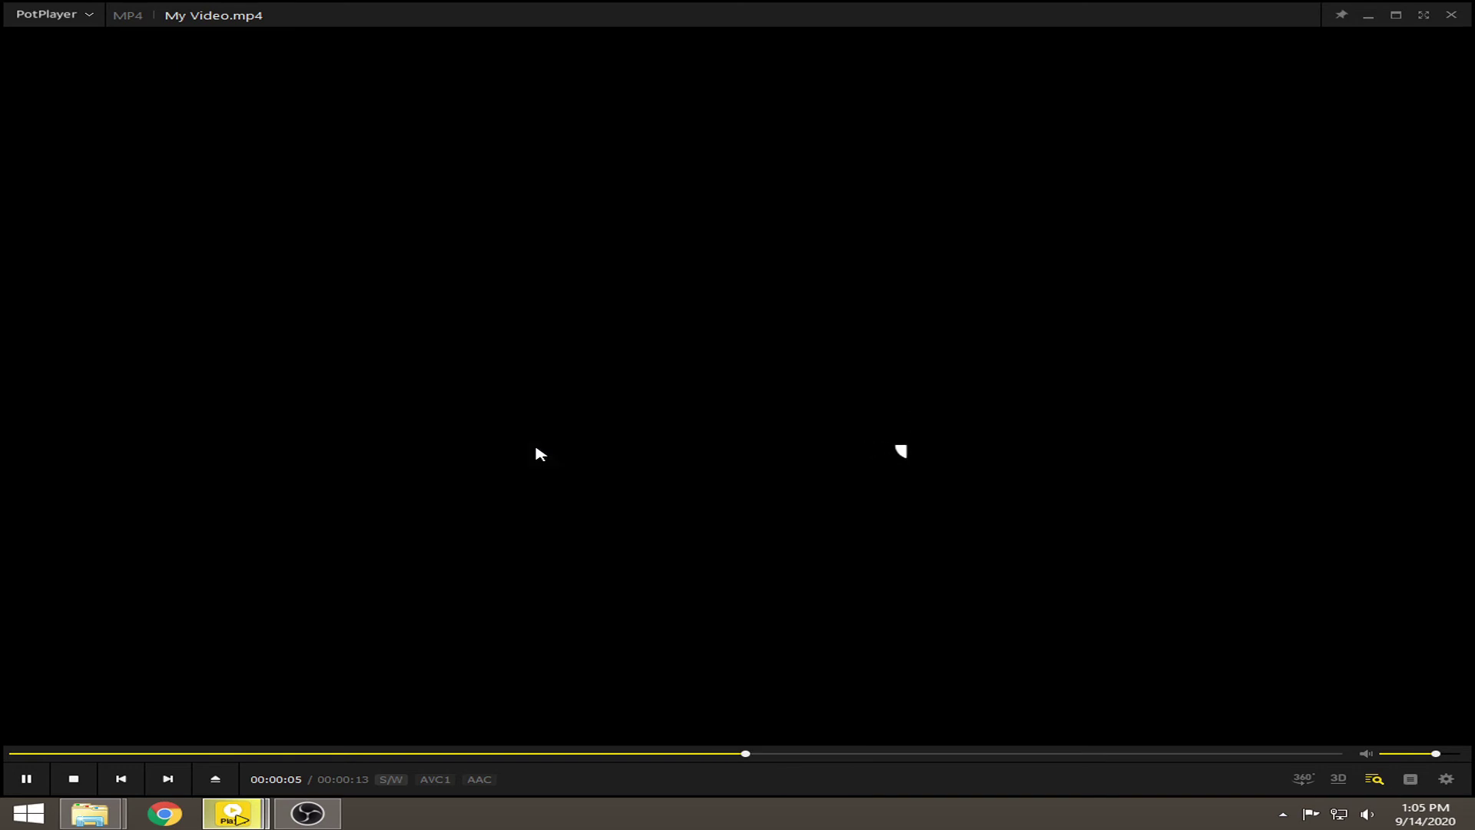
click(135, 754)
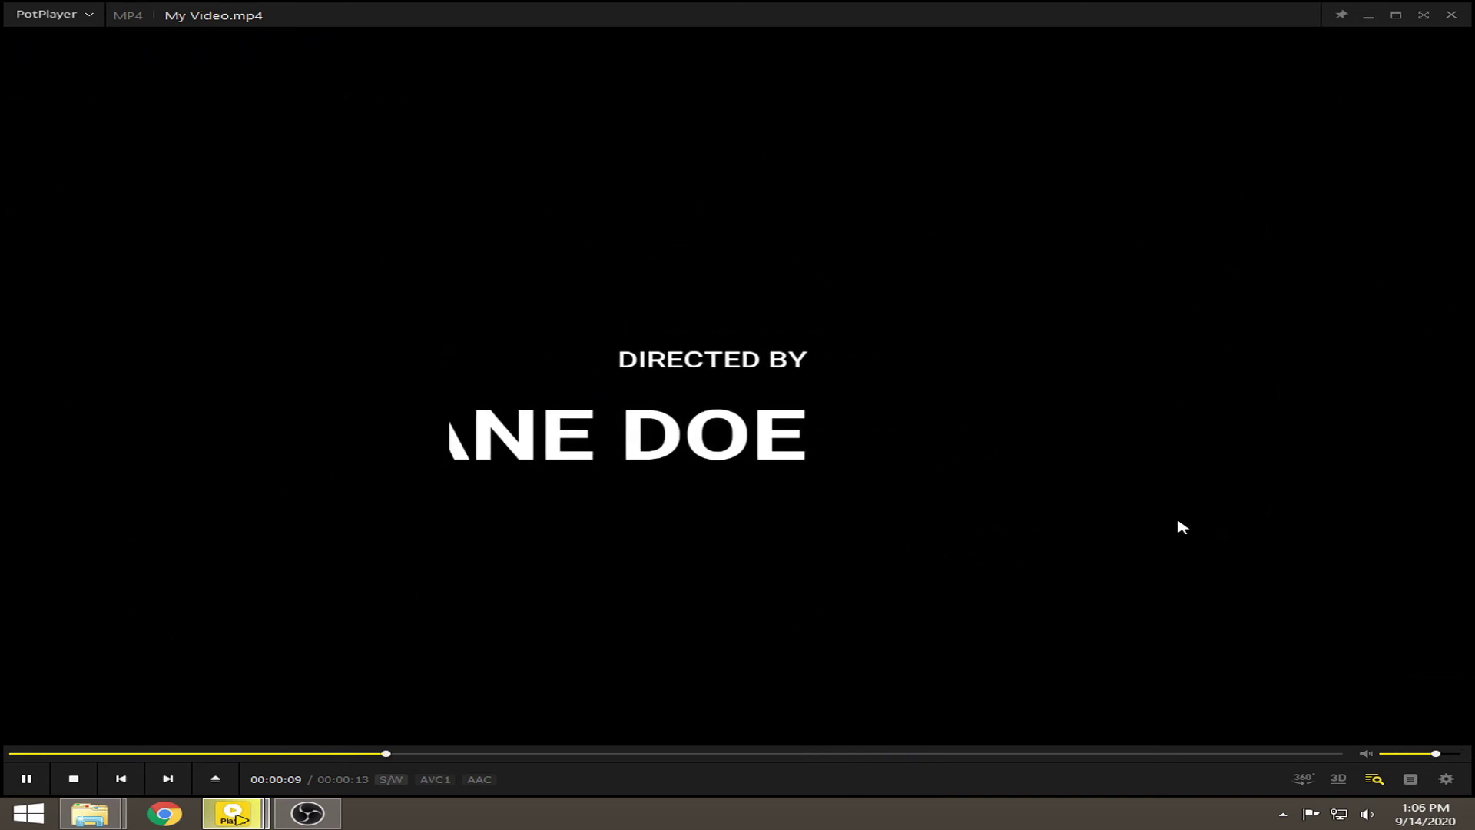
click(247, 754)
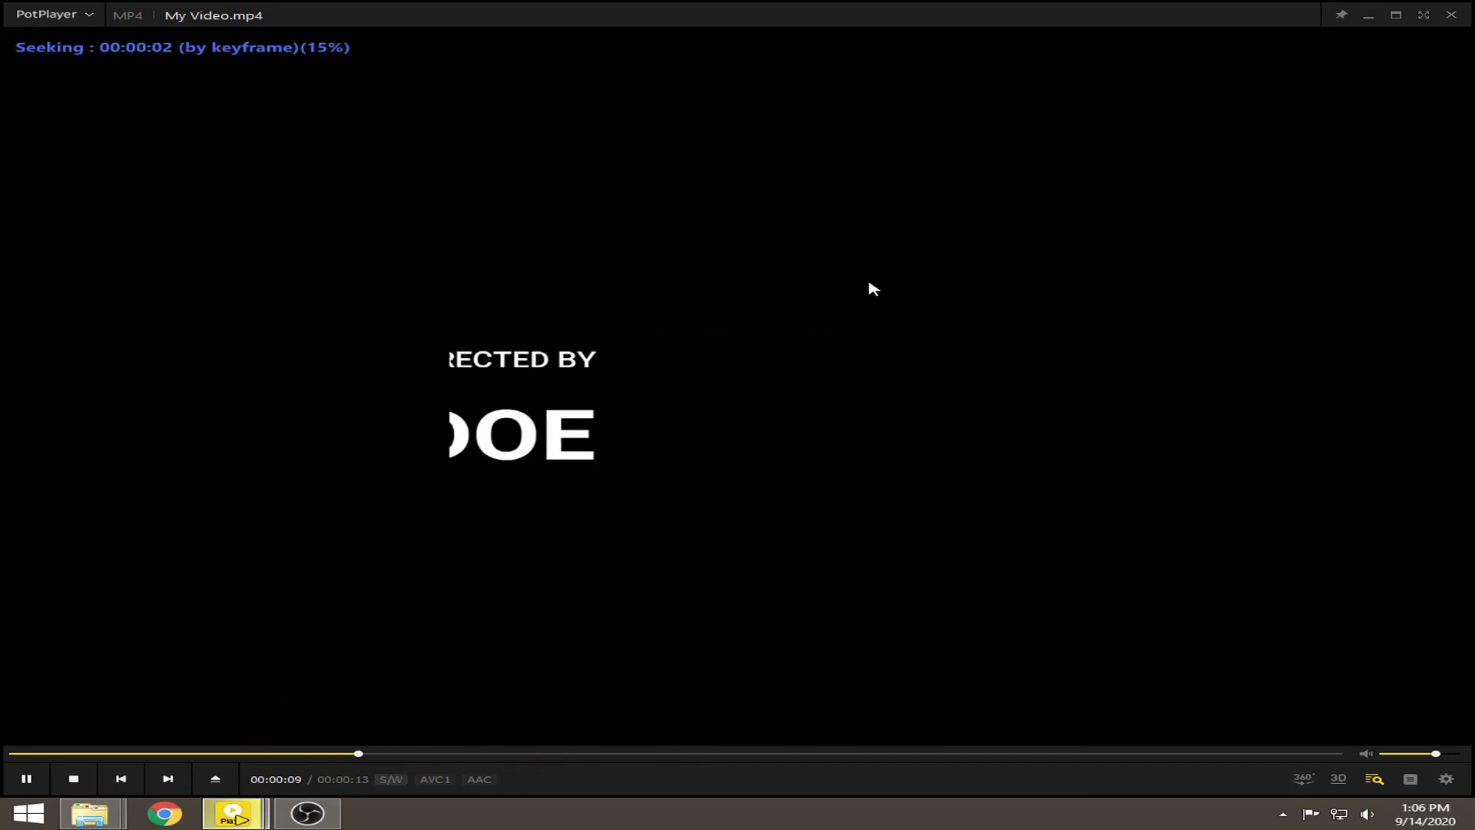
Close the video player and the New folder (2) window and refresh the desktop.
click(1452, 14)
click(1452, 7)
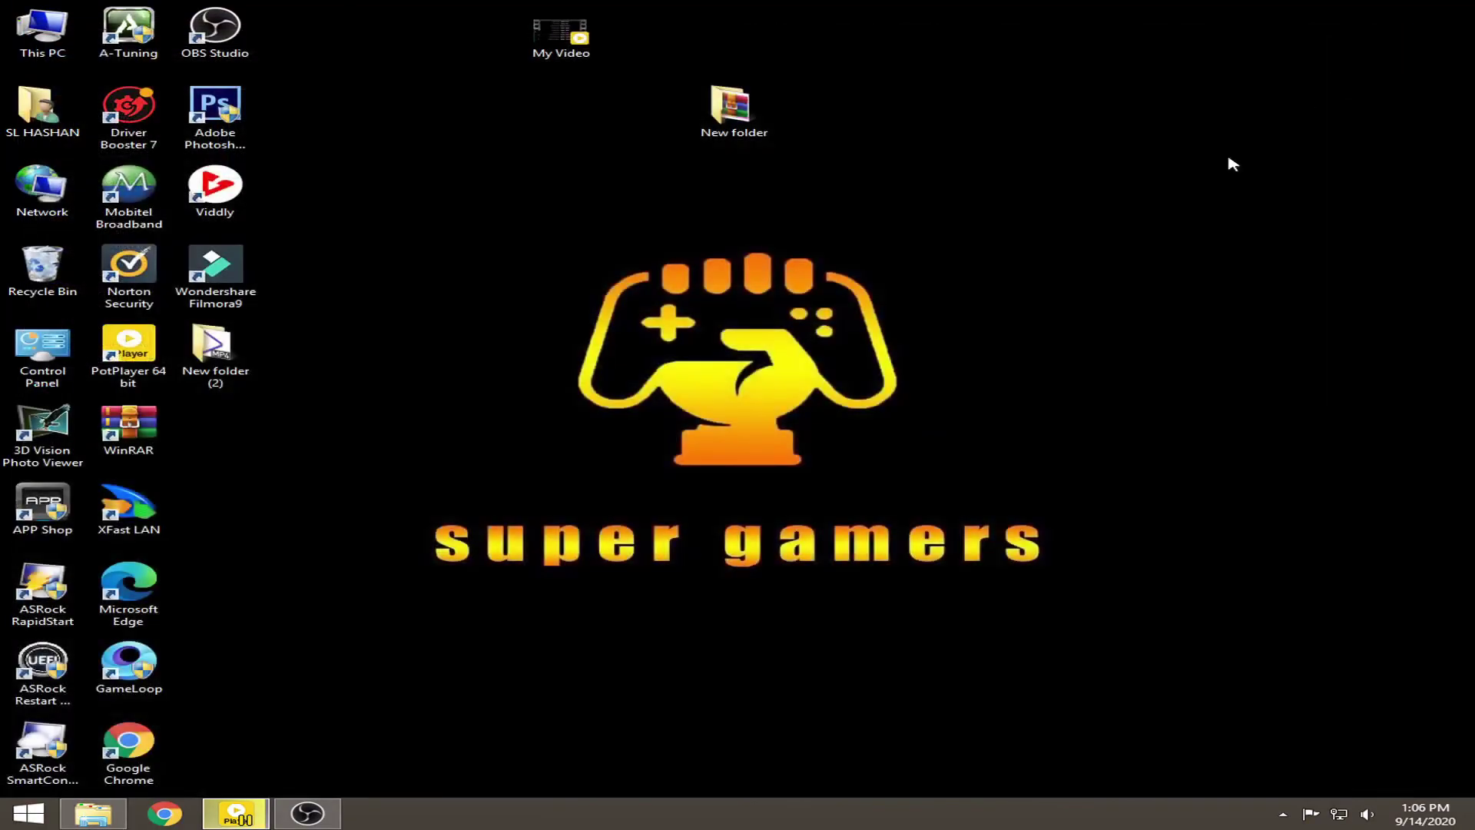
right_click(708, 215)
click(749, 263)
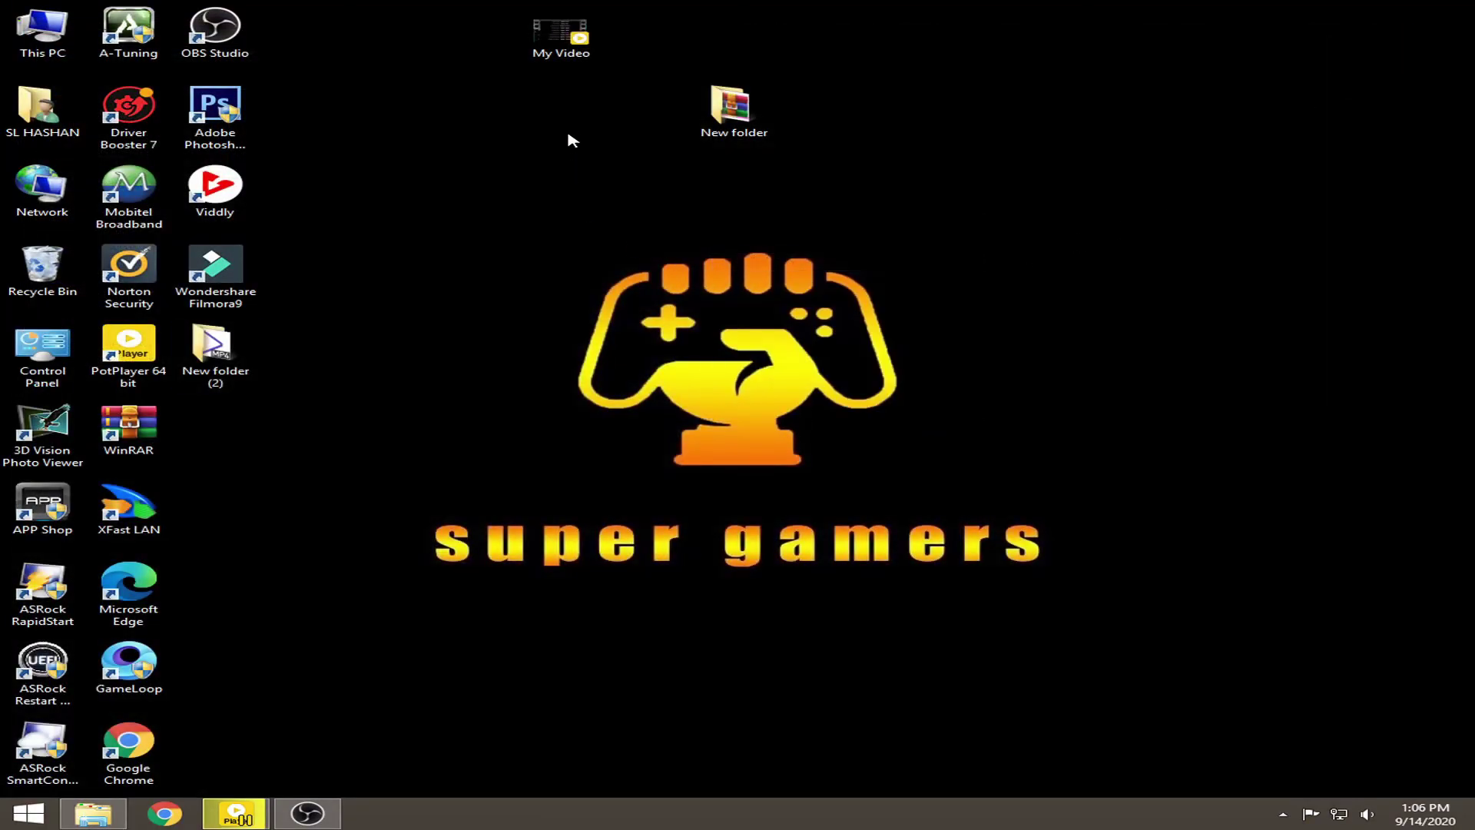